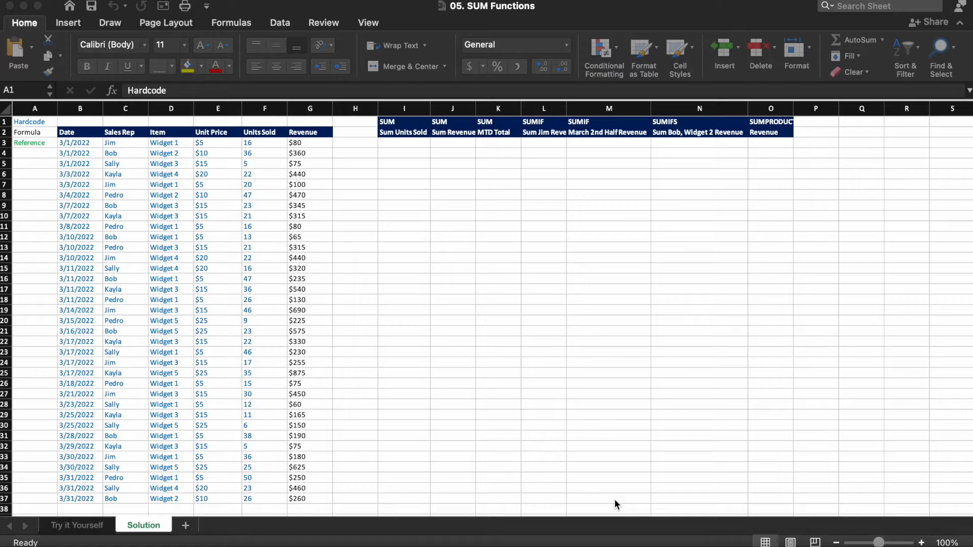
- Enter a formula in cell A6 that references cell A1, and undo the entry
left_click(47, 121)
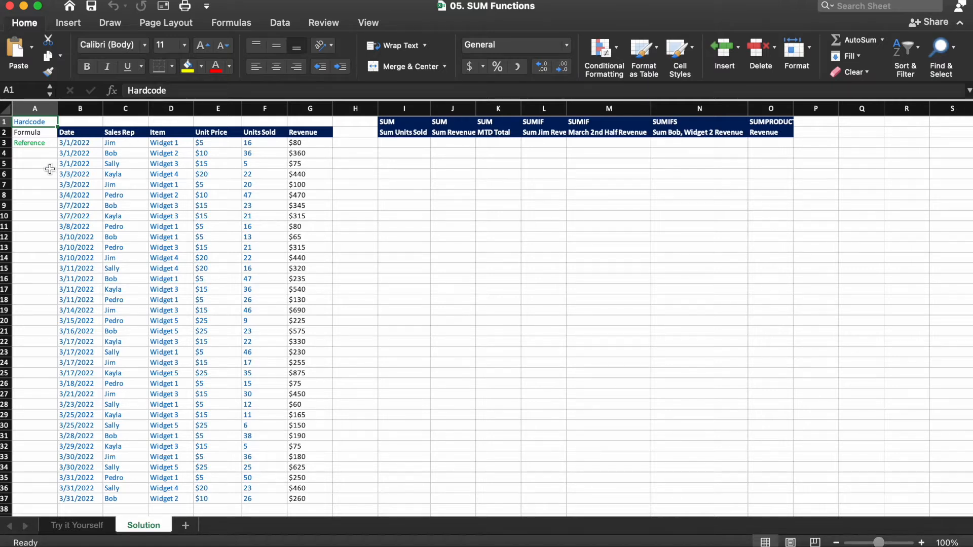
left_click(33, 174)
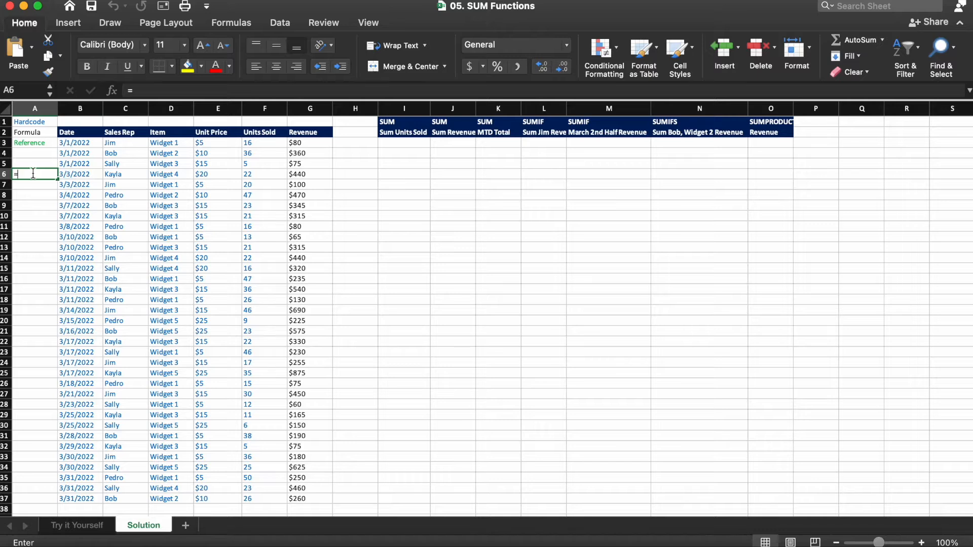
type("=")
left_click(35, 122)
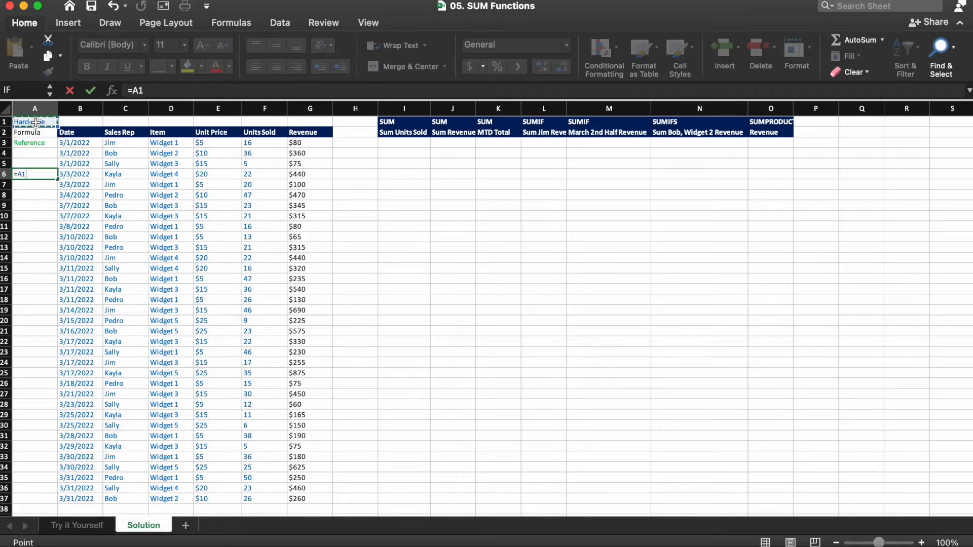
key("Return")
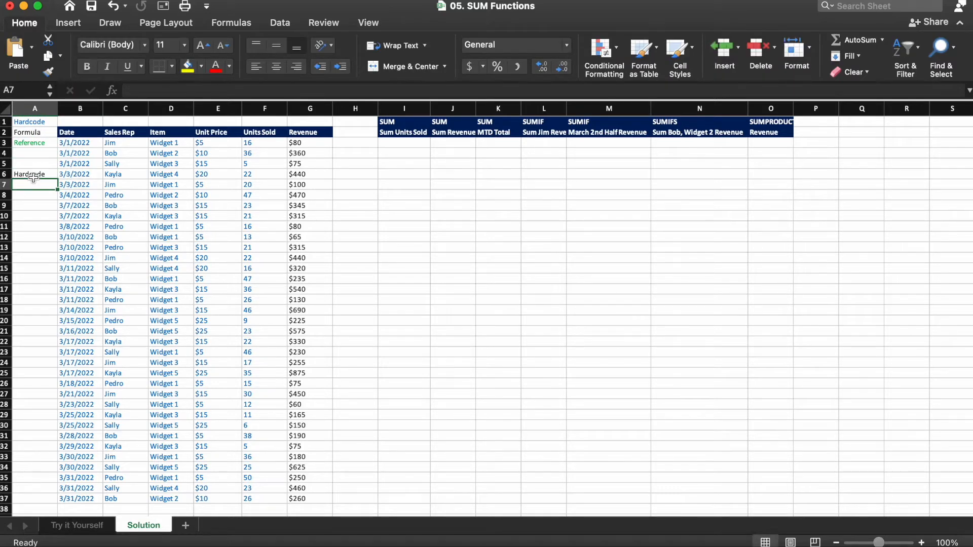
left_click(39, 174)
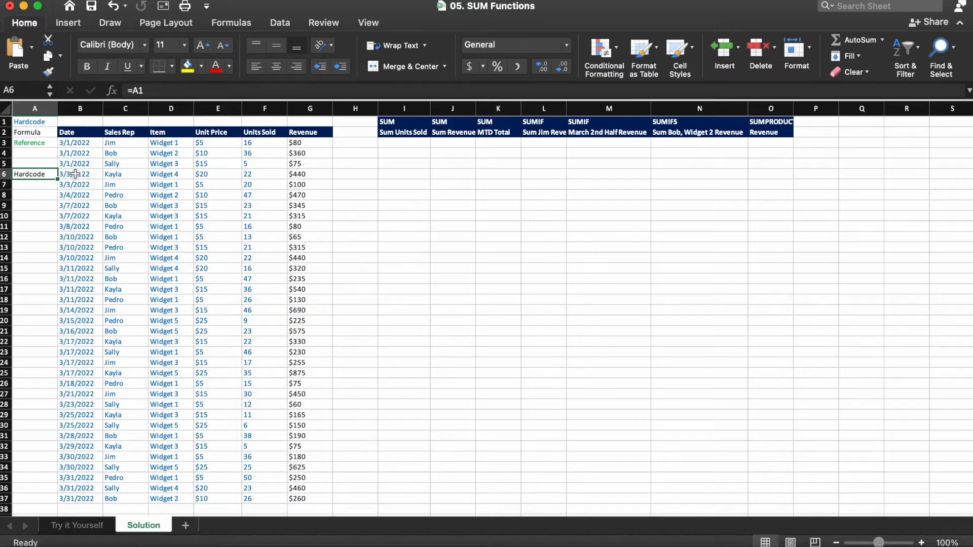
key("super+z")
- Examine the Date, Sales Rep, Item, Unit Price, Units Sold and Revenue columns, including the formula in the first Revenue cell
left_click(85, 106)
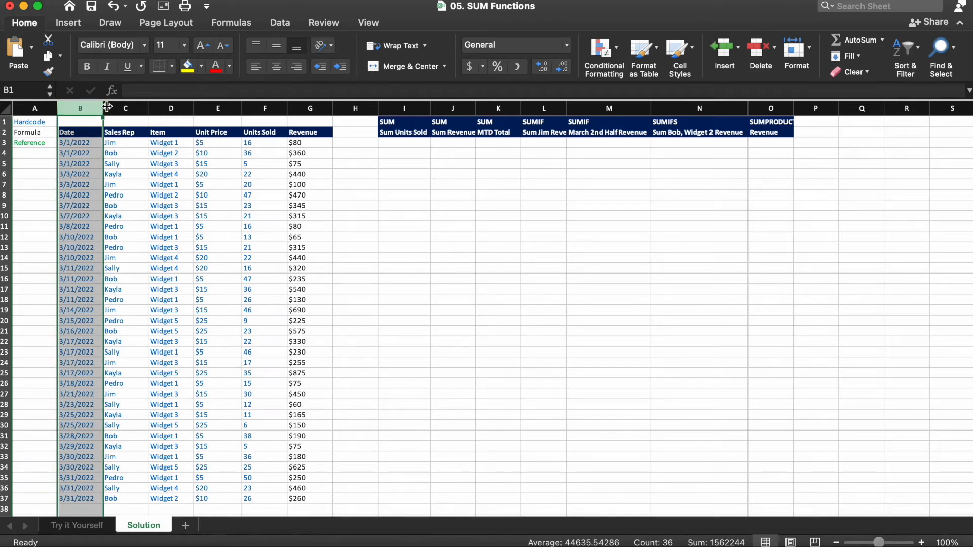
left_click(123, 105)
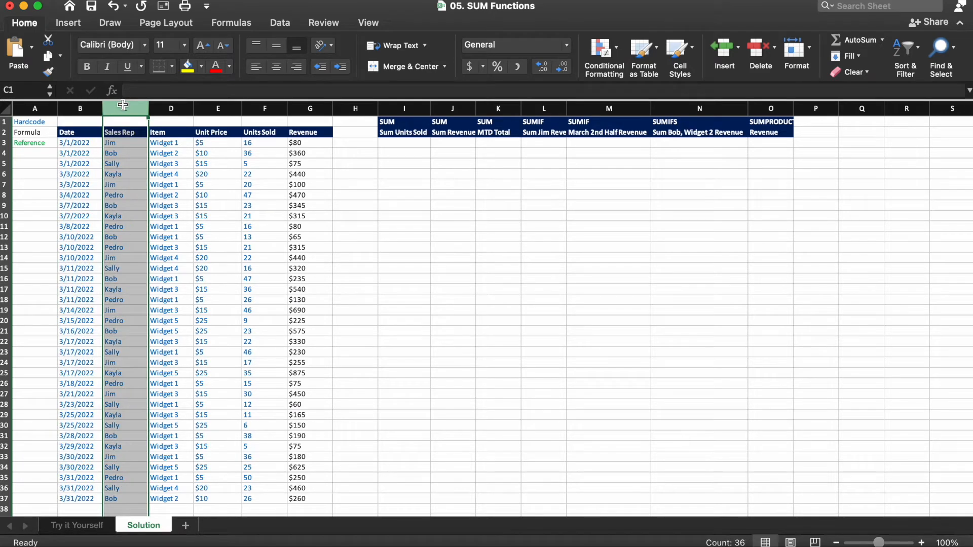
left_click(166, 108)
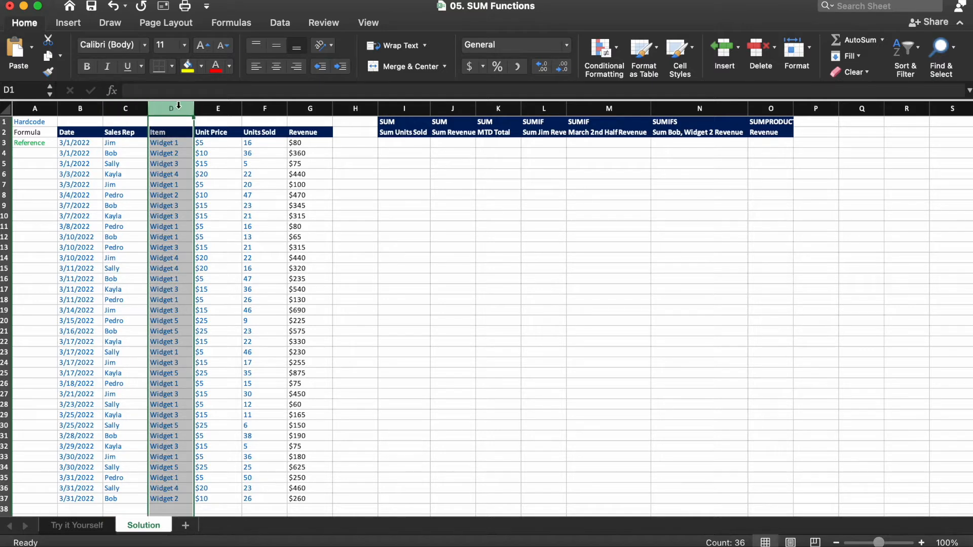
left_click(229, 108)
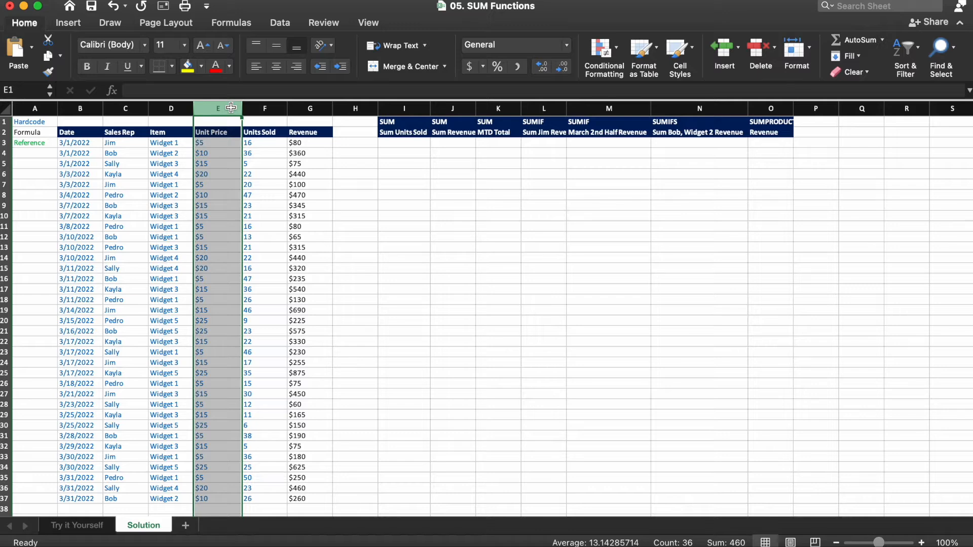
left_click(276, 107)
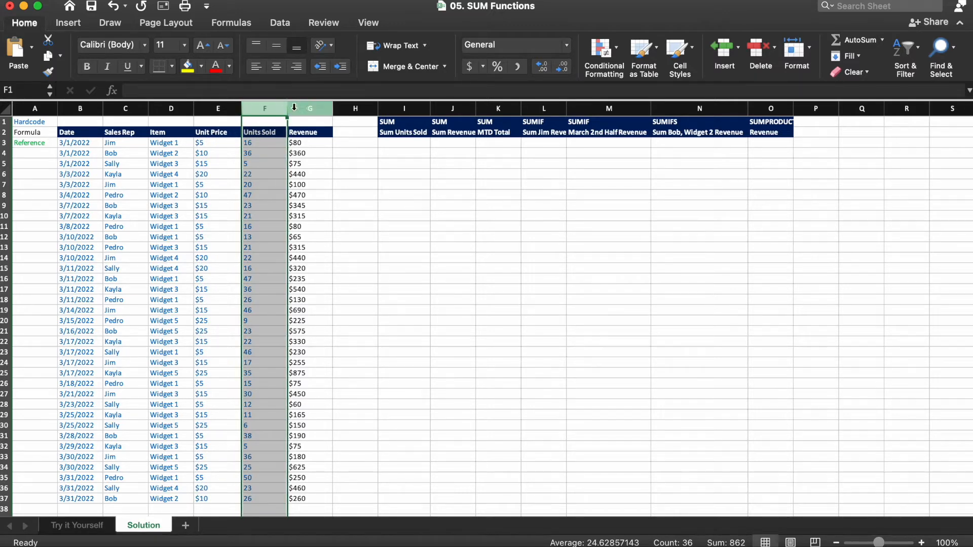
left_click(322, 107)
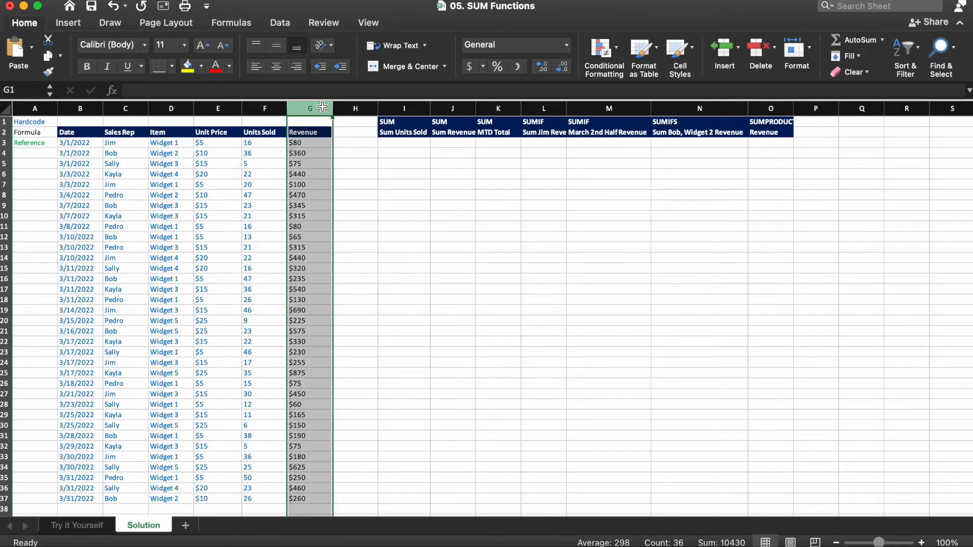
left_click(314, 143)
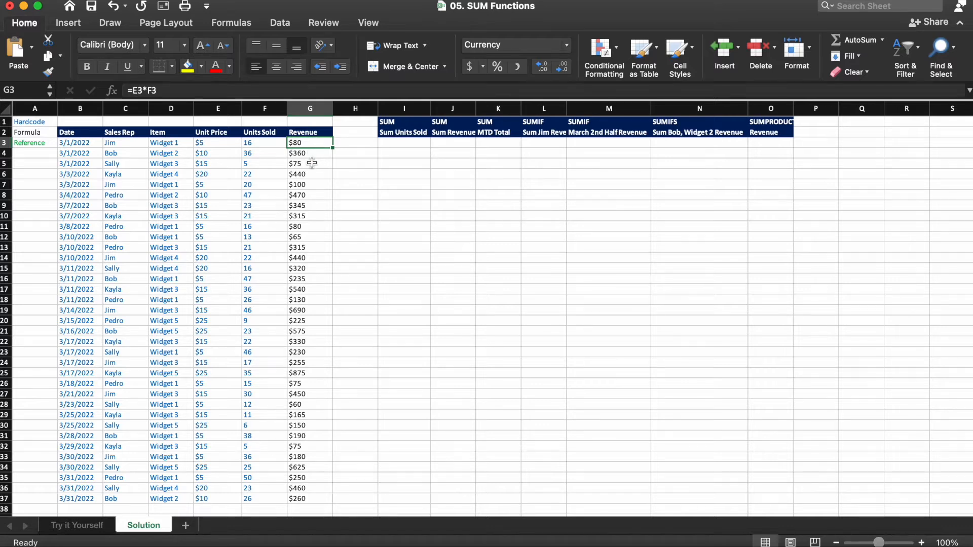
left_click_drag(261, 146, 96, 145)
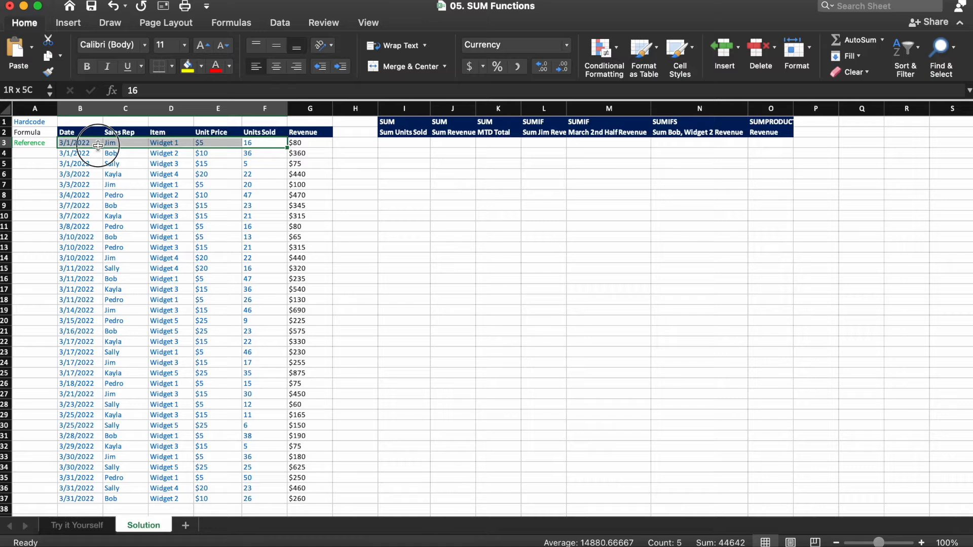
left_click(315, 144)
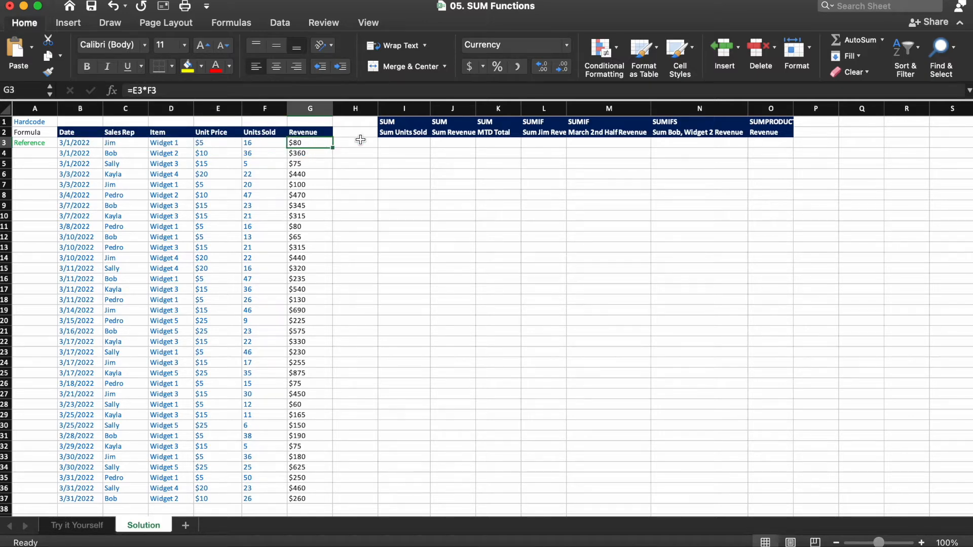
- Try adding F3 and F4 with a plus formula in cell I3, and clear the cell
left_click(409, 143)
type("=")
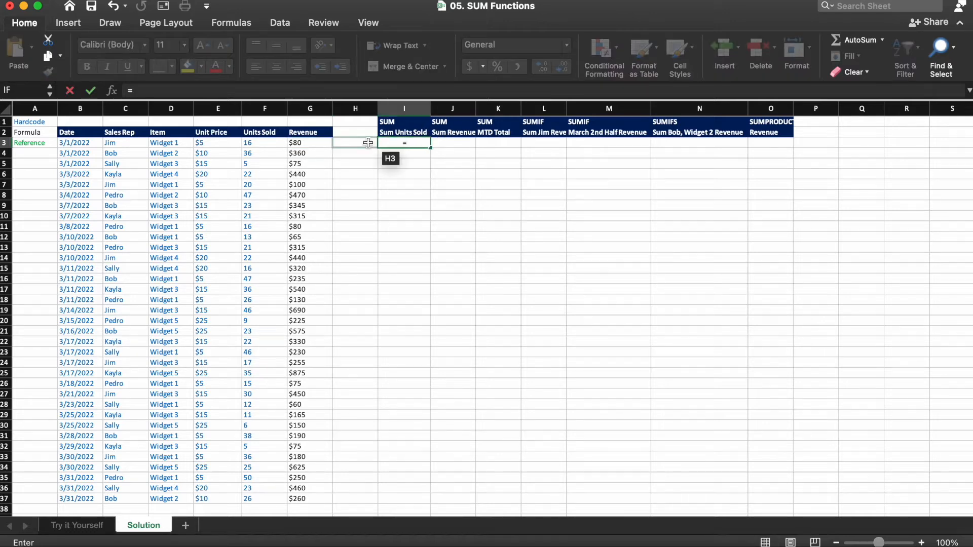
left_click(274, 144)
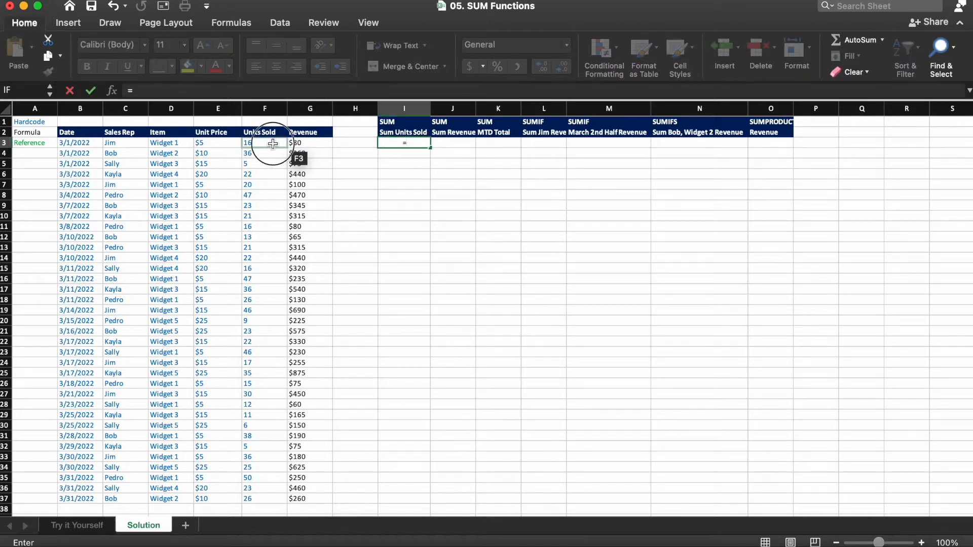
type("+")
left_click(266, 154)
key("Return")
key("Up")
key("Delete")
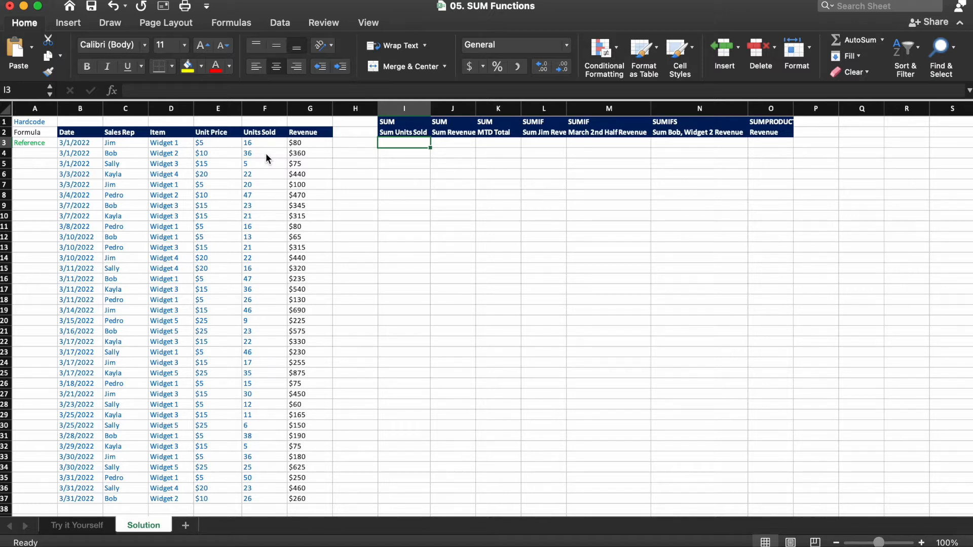
- Enter =SUM(F3:F37) in cell I3 under Sum Units Sold to total the units sold
type("=sum(")
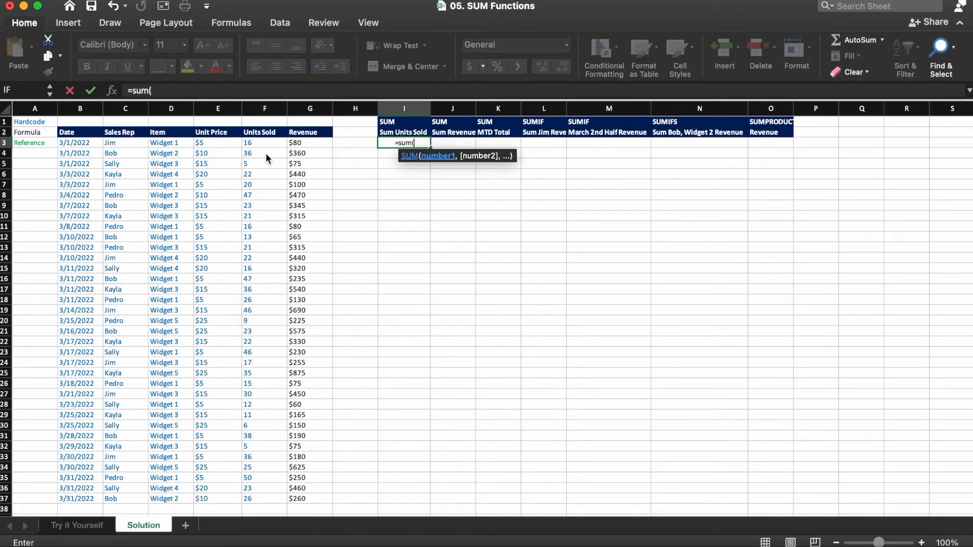
key("Left")
key("Left")
key("Left")
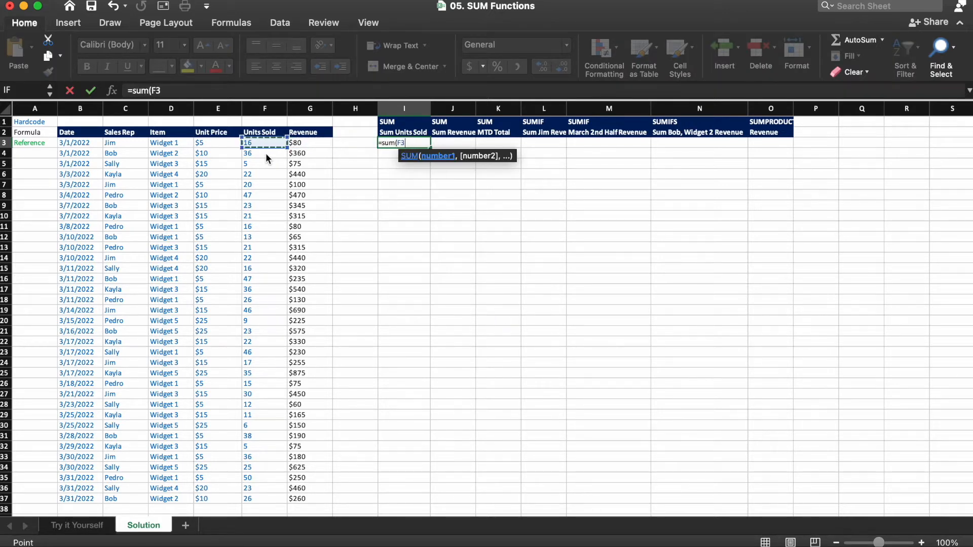
type(":")
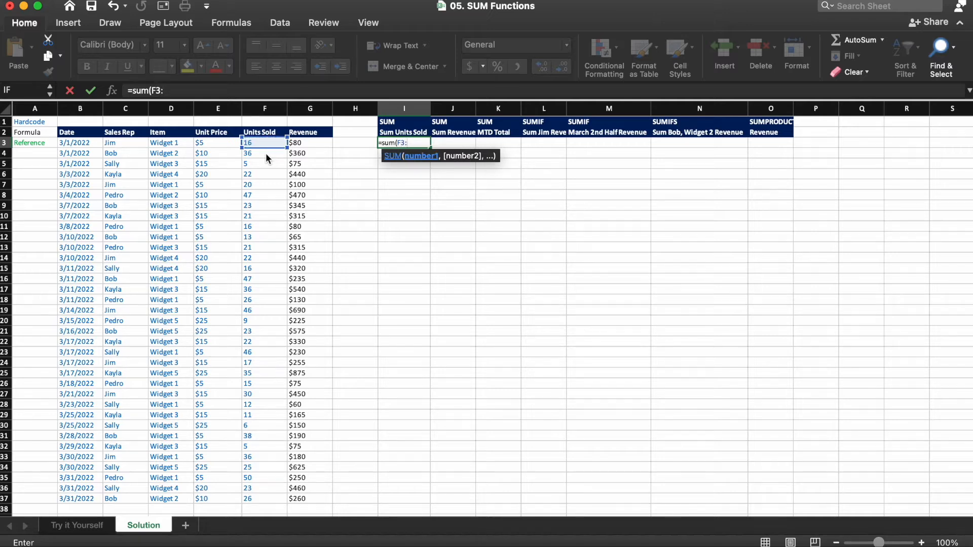
left_click(257, 499)
type(")")
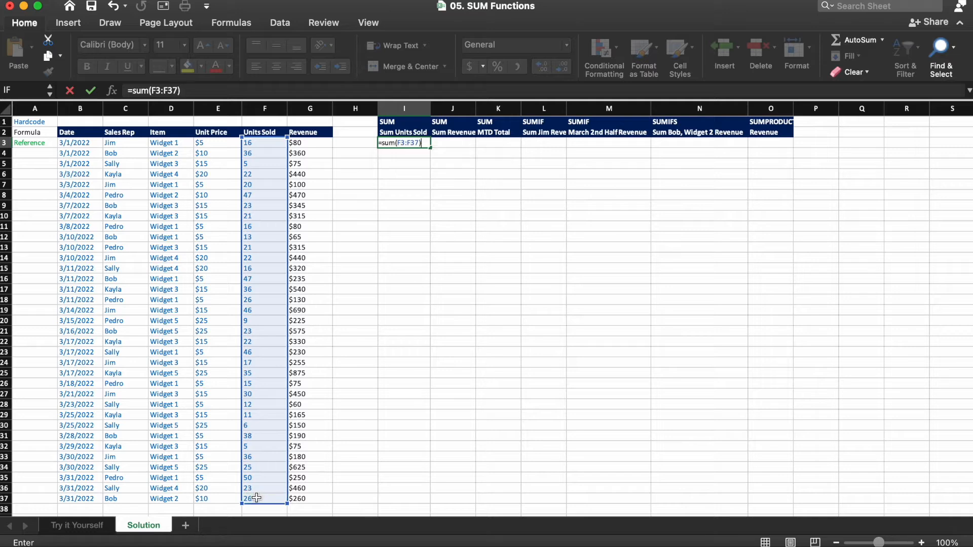
key("Return")
key("Up")
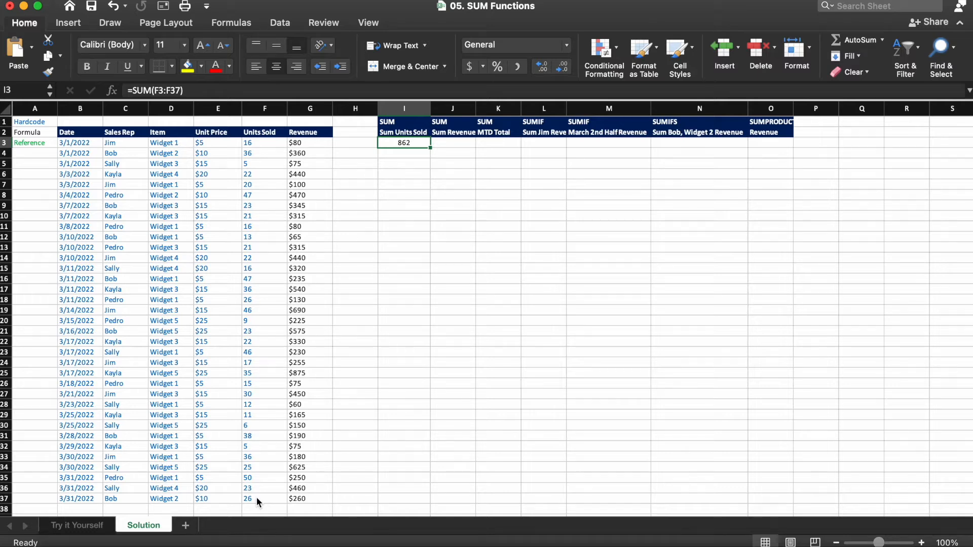
- Clear cell I3 and rebuild the Units Sold total there as =SUM(F3:F37)
key("Delete")
type("=sum")
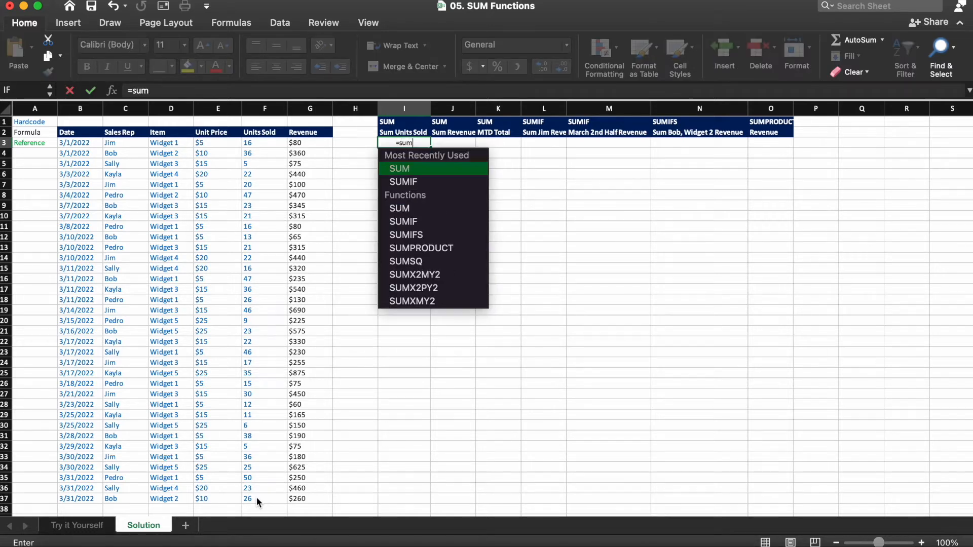
key("Tab")
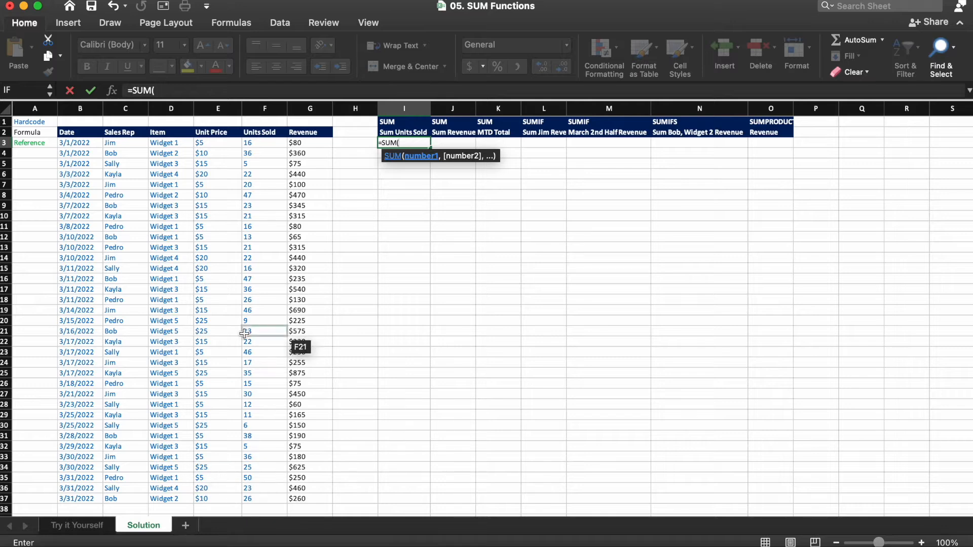
left_click(263, 142)
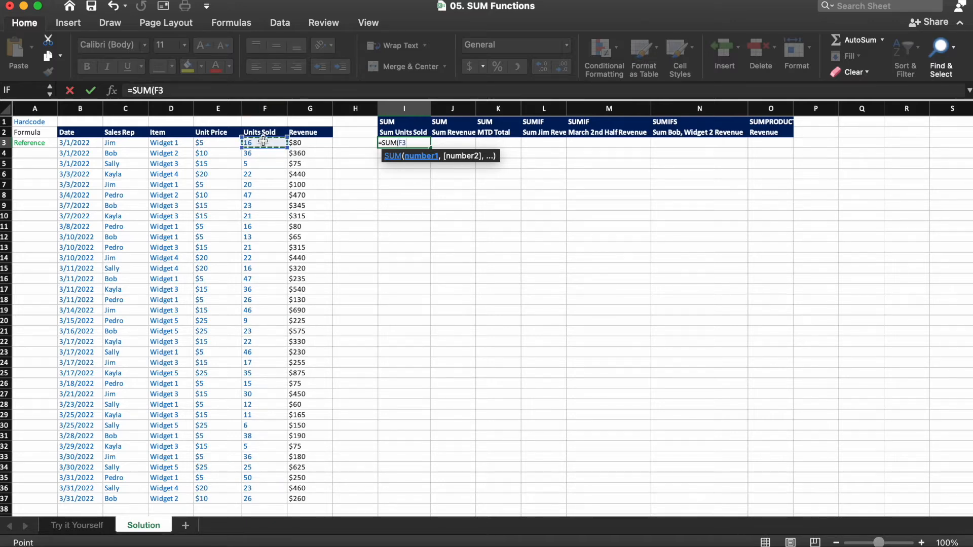
key("ctrl+shift+Down")
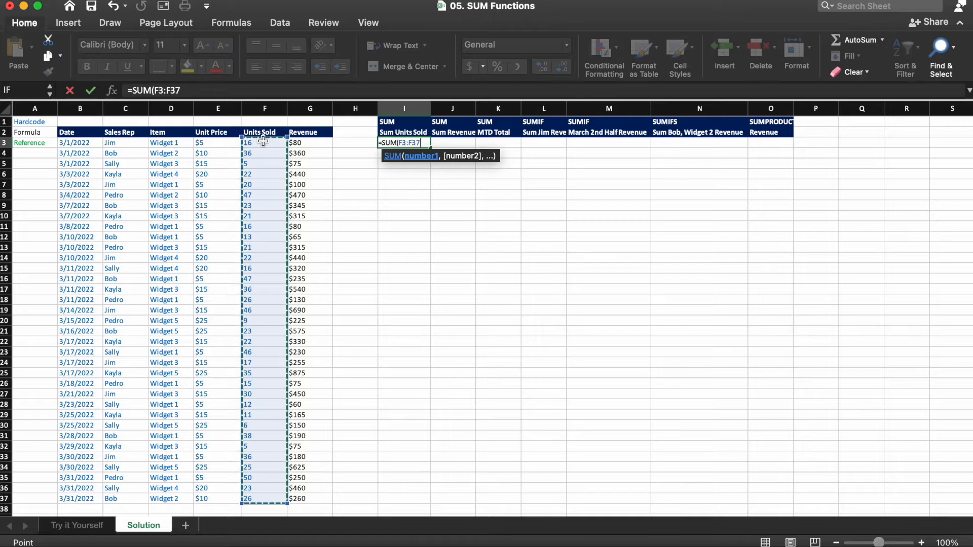
type(")")
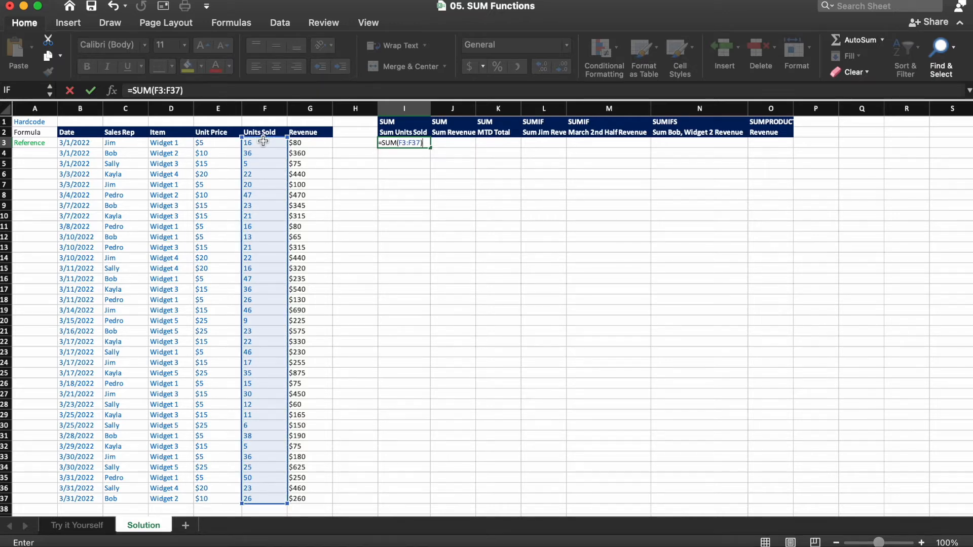
key("Return")
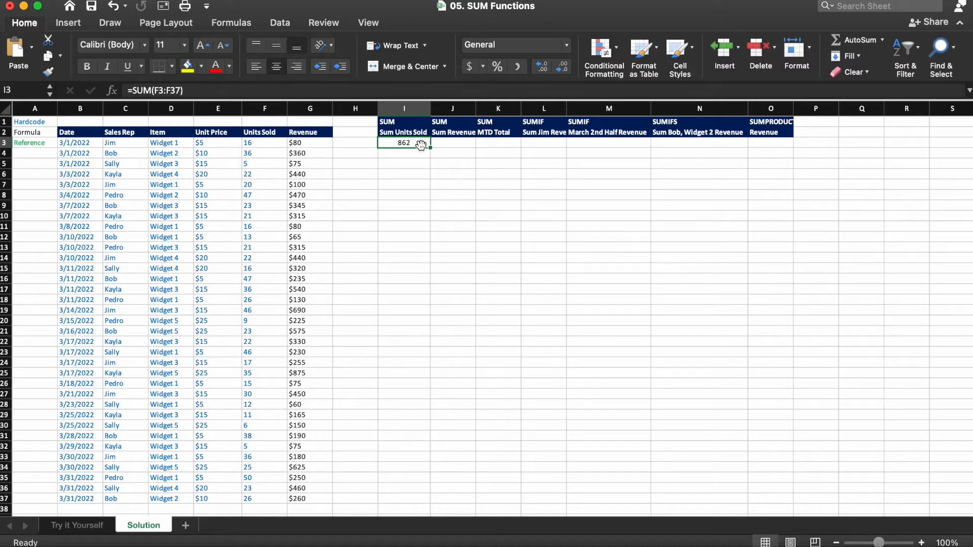
- Total the Revenue column in cell J3 under Sum Revenue with =SUM(G3:G37)
key("Right")
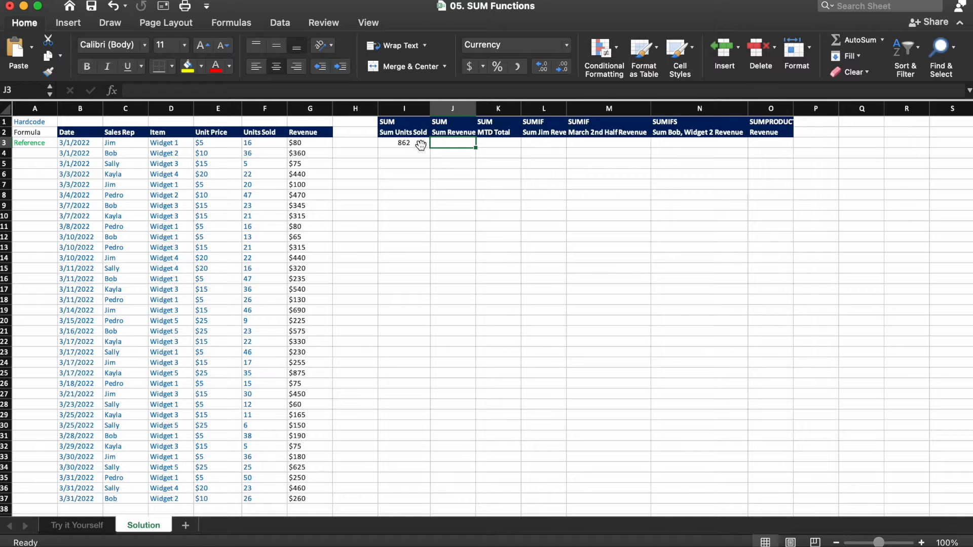
left_click(449, 134)
left_click(447, 143)
type("=")
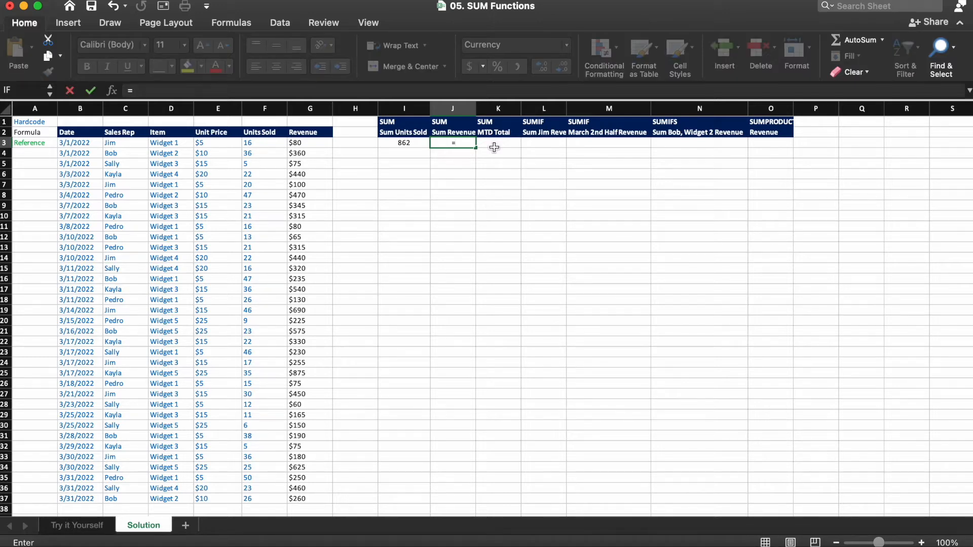
type("sum")
key("Tab")
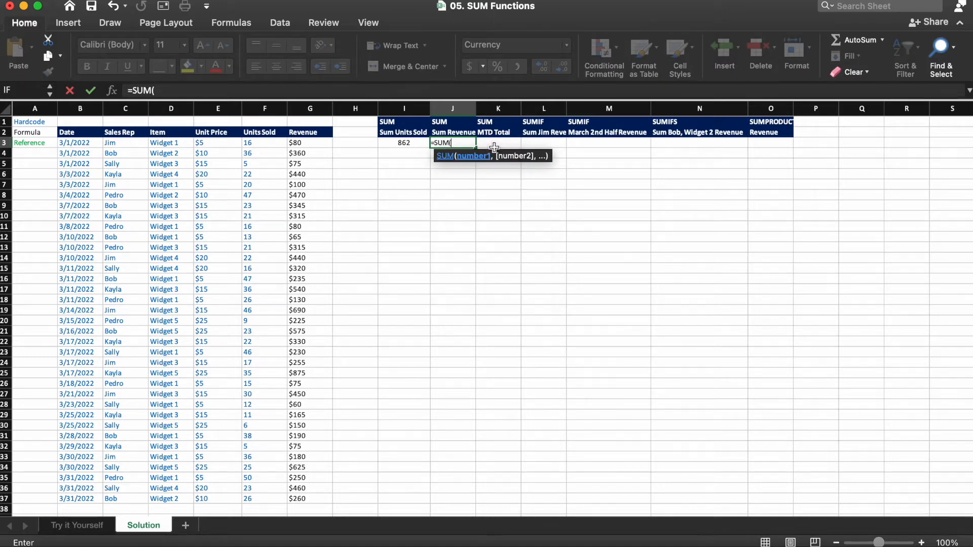
left_click(326, 143)
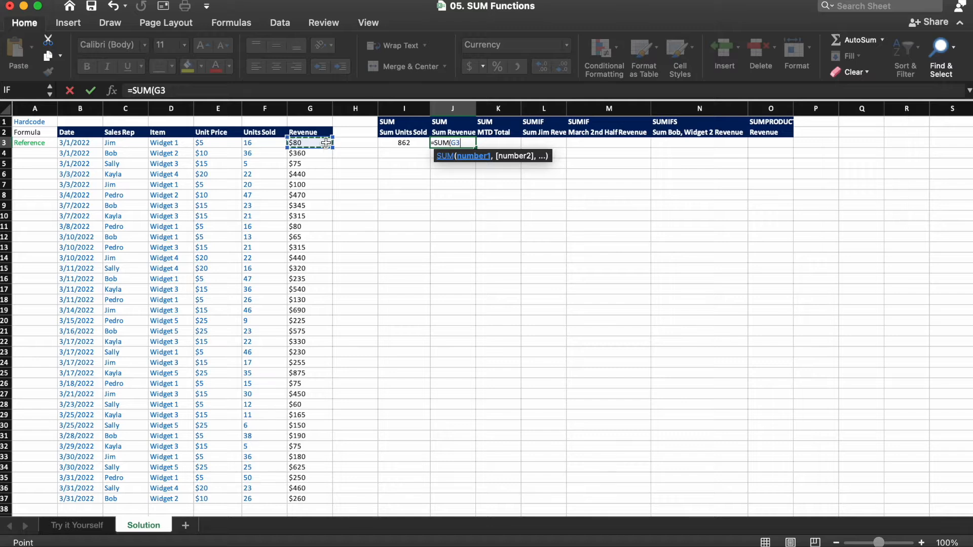
key("ctrl+shift+Down")
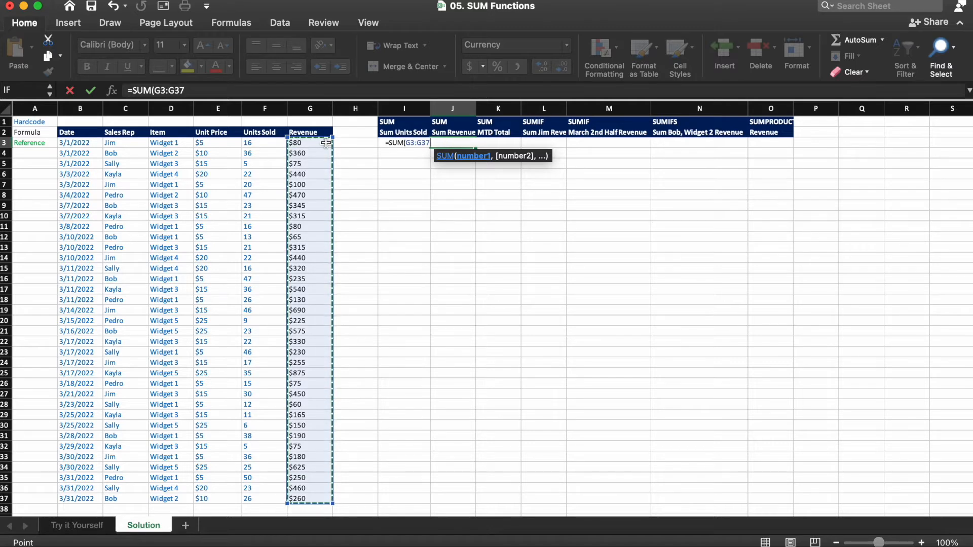
type(")")
key("Return")
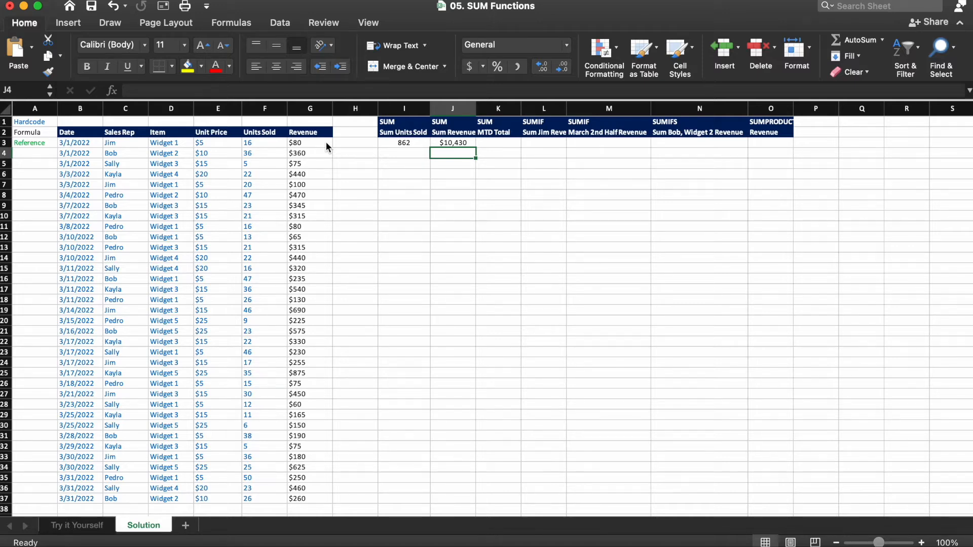
key("Up")
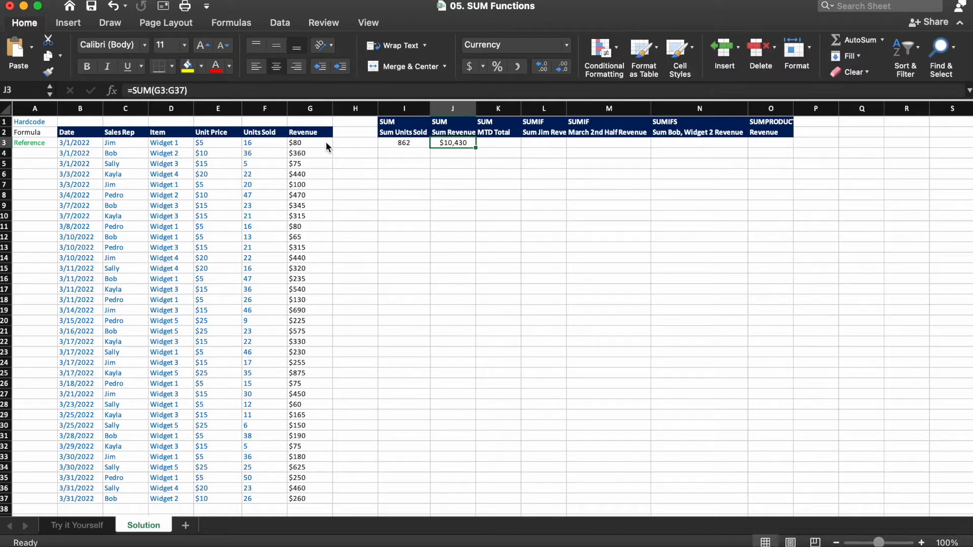
- Replace the revenue total in cell J3 with the whole-column formula =SUM(G:G)
key("Delete")
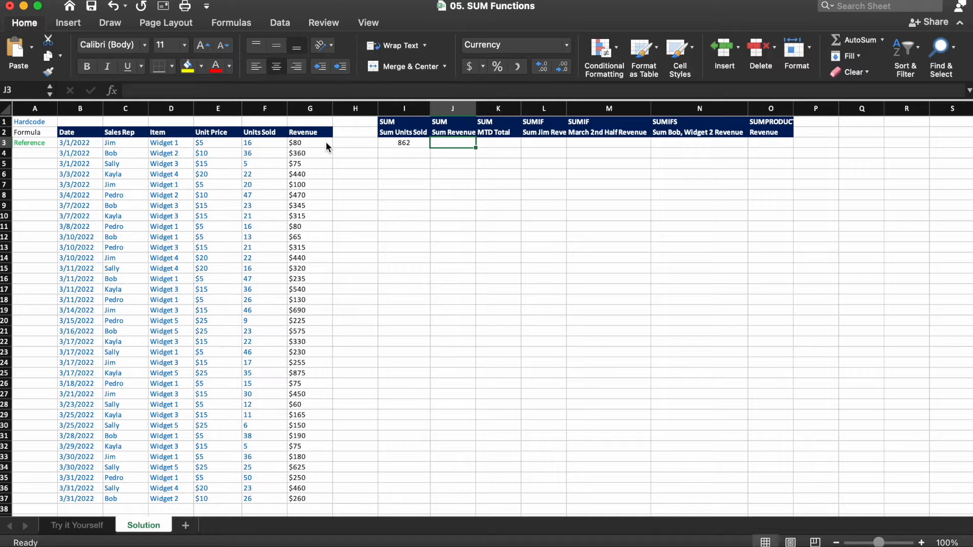
type("=SUM(")
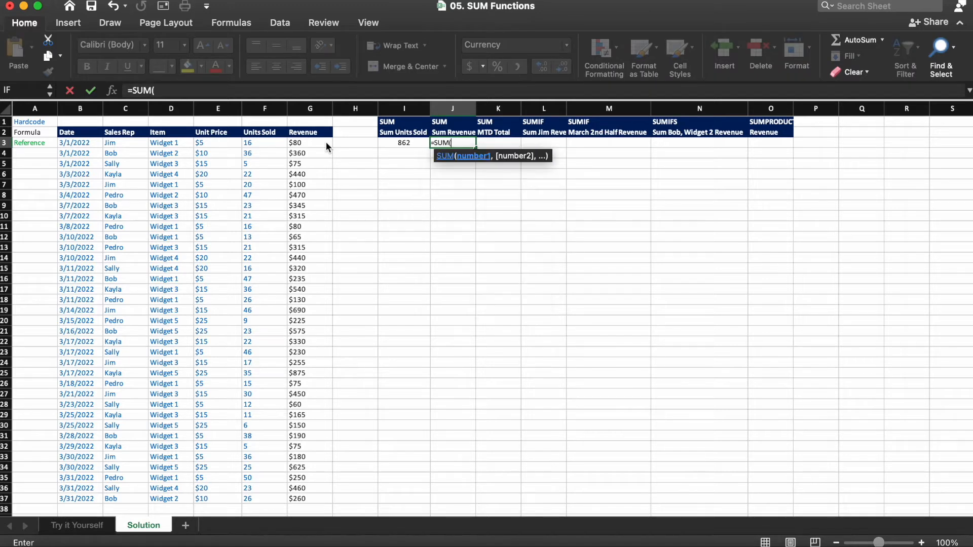
left_click(320, 107)
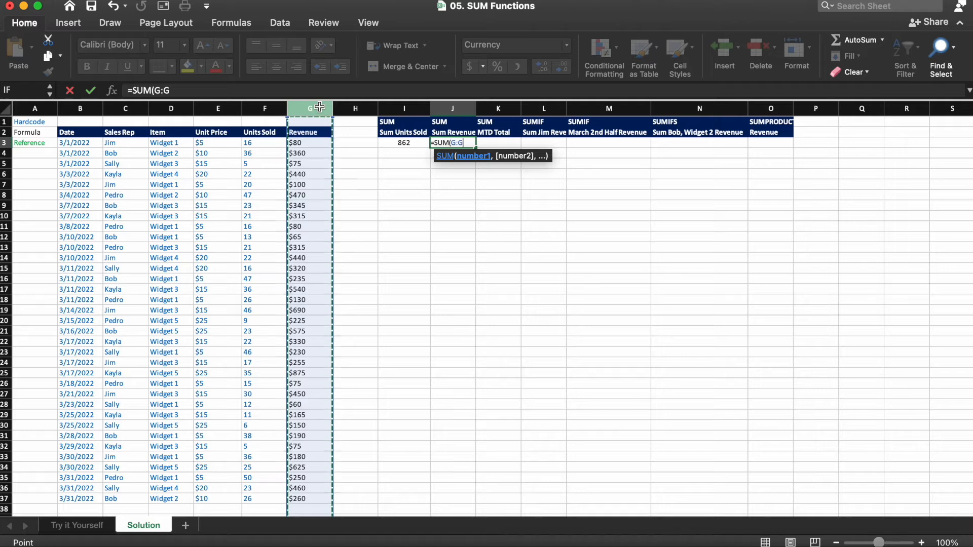
type(")")
key("Return")
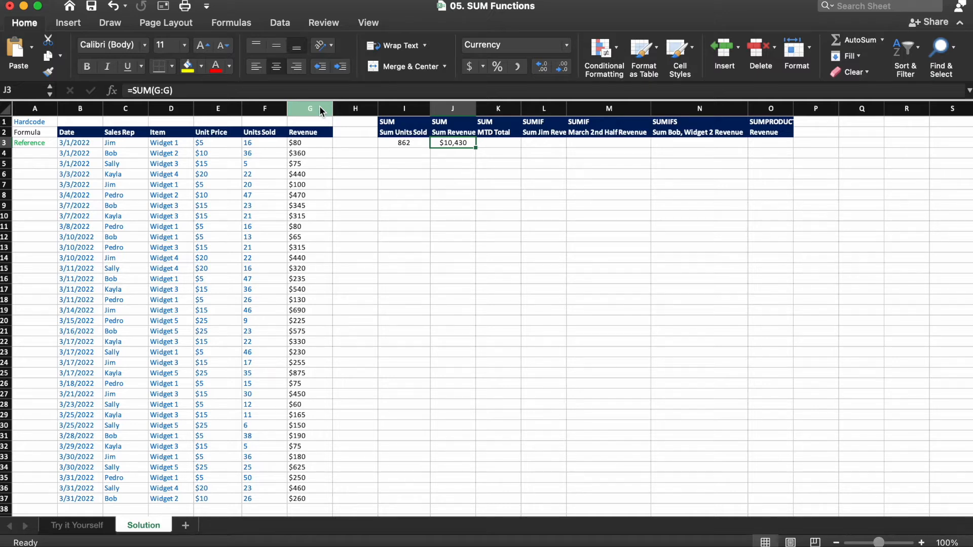
key("Right")
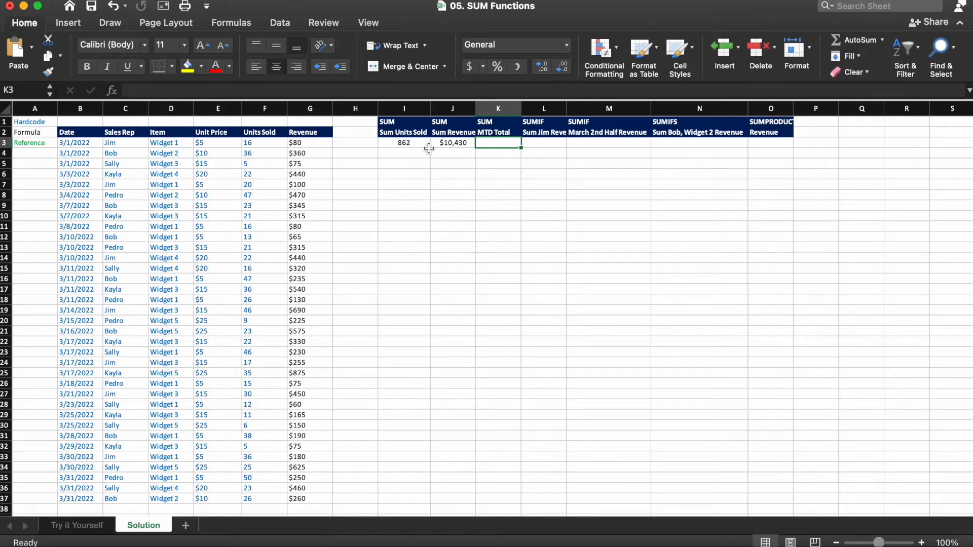
type("=")
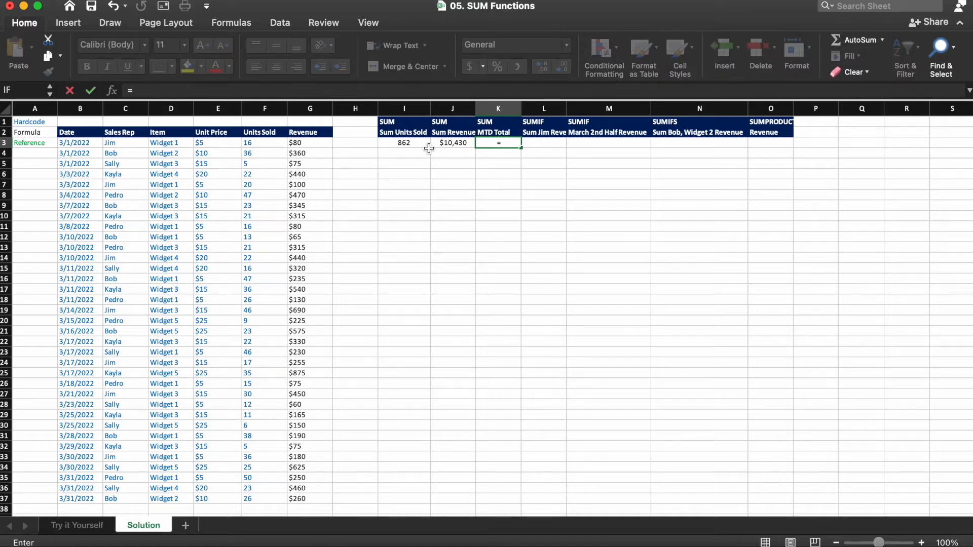
key("Left")
key("Left")
key("Left")
key("Left")
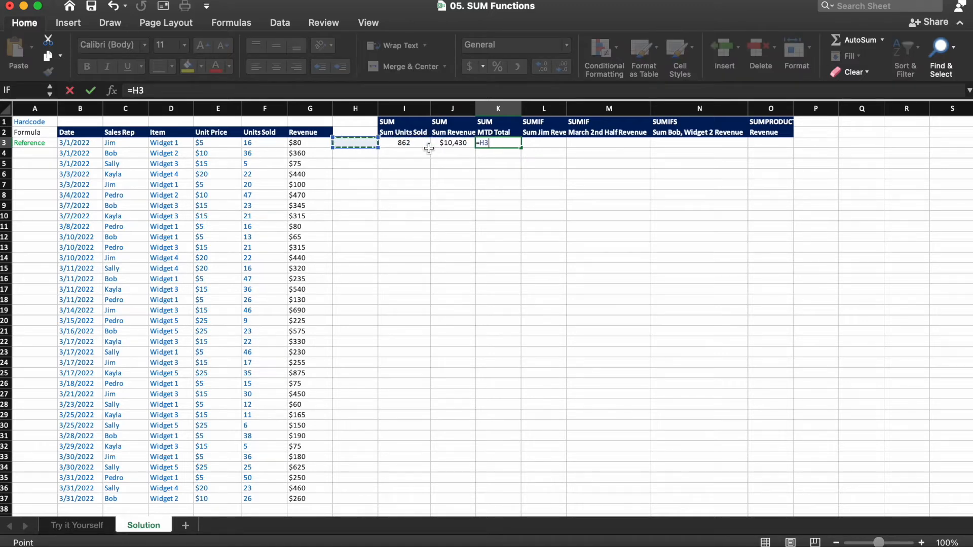
key("Left")
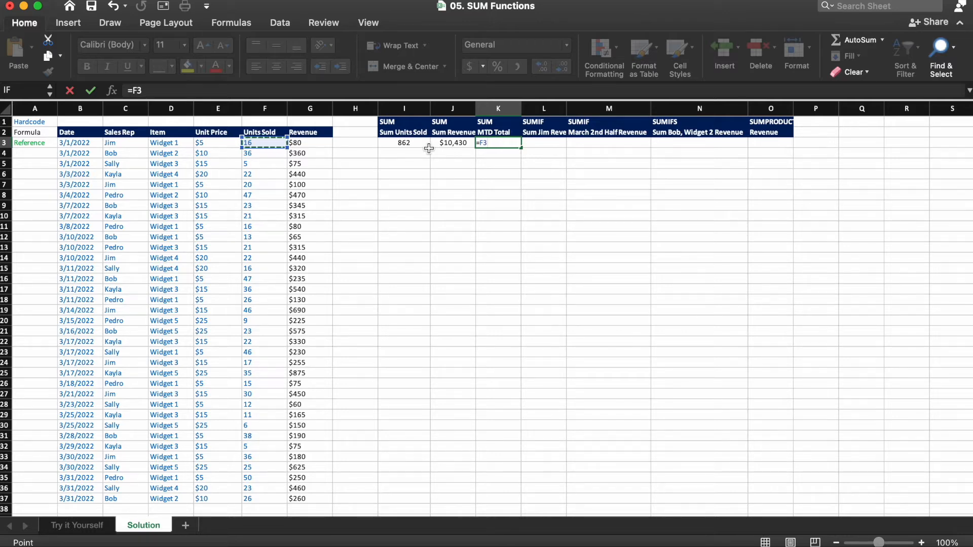
key("cmd+t")
key("F4")
key("F4")
key("F4")
key("Escape")
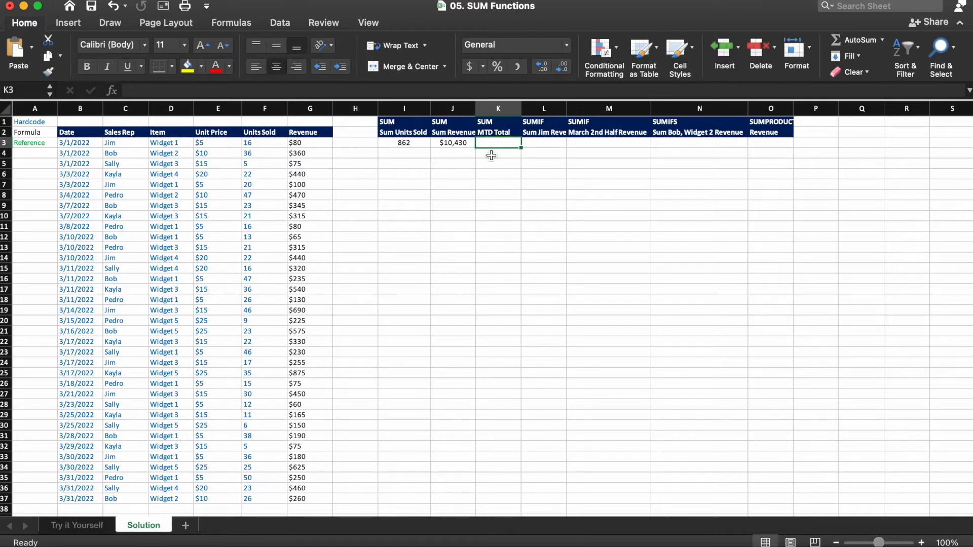
- Enter the running total =SUM($F$3:F3) in cell K3 under MTD Total and fill it down to K9
type("=sum")
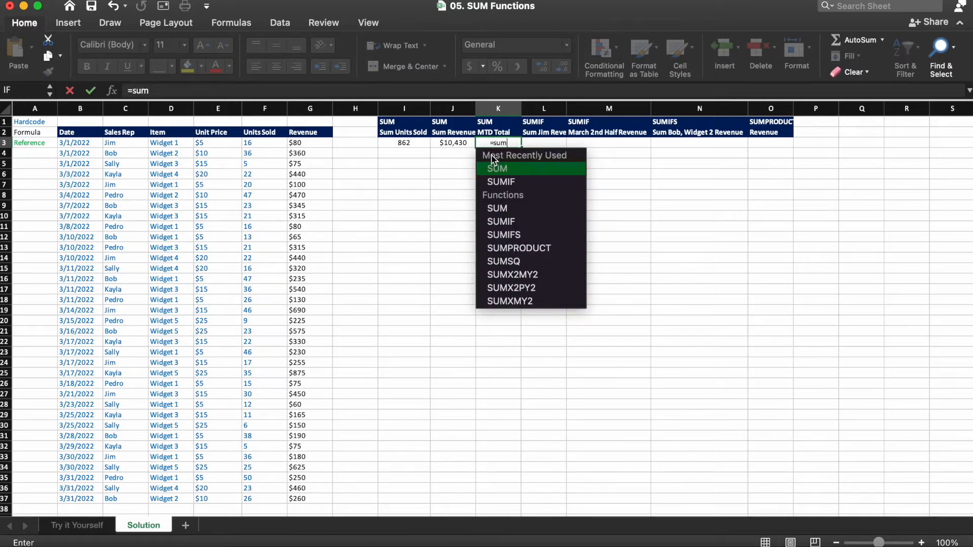
key("Tab")
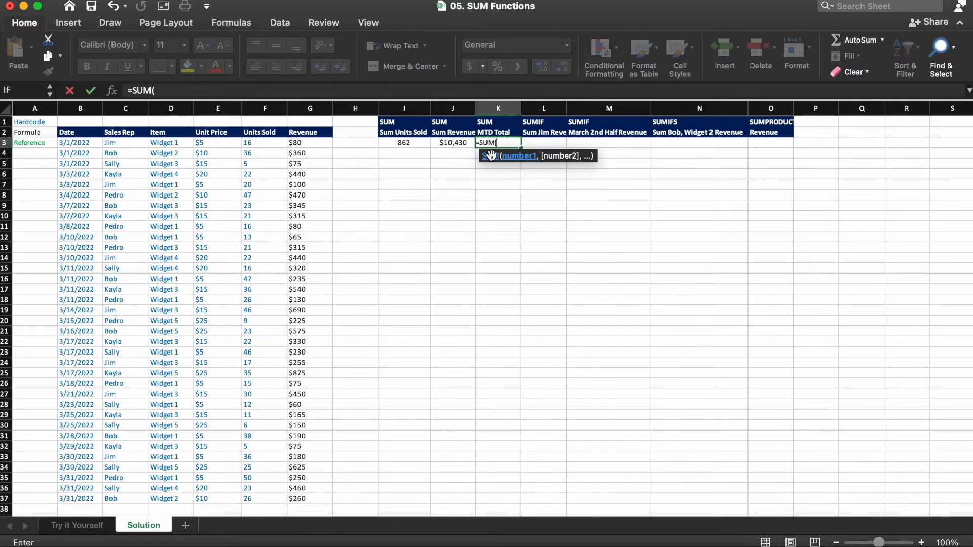
left_click(274, 142)
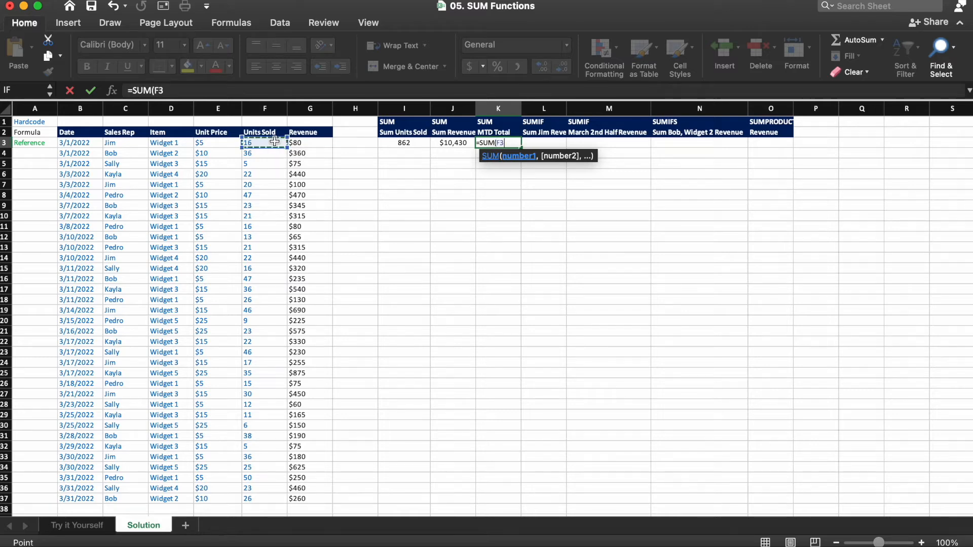
key("F4")
type(":")
left_click(270, 142)
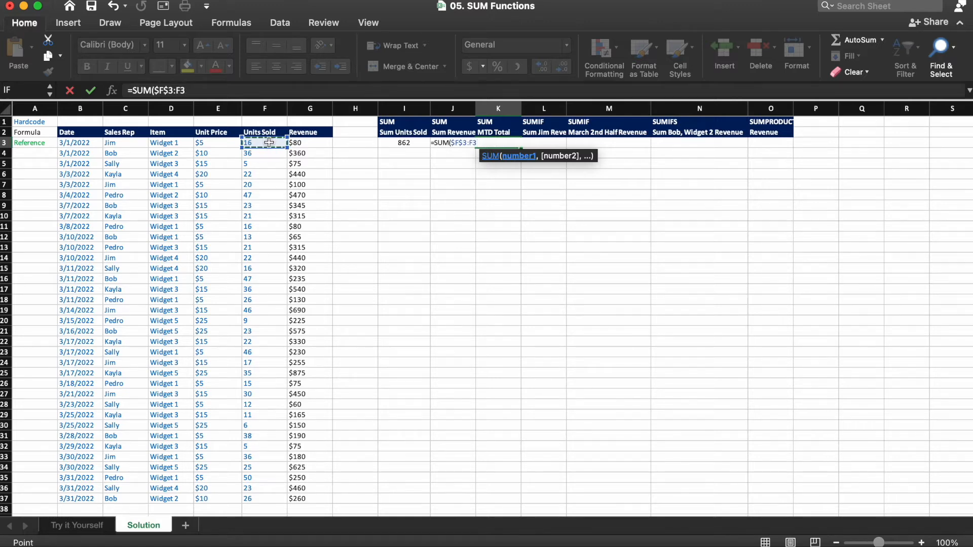
left_click(189, 91)
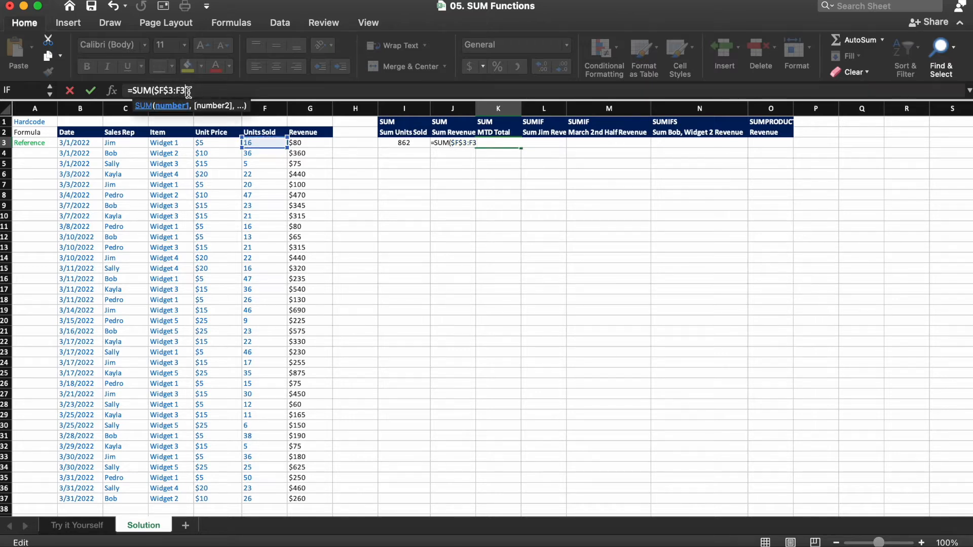
type(")")
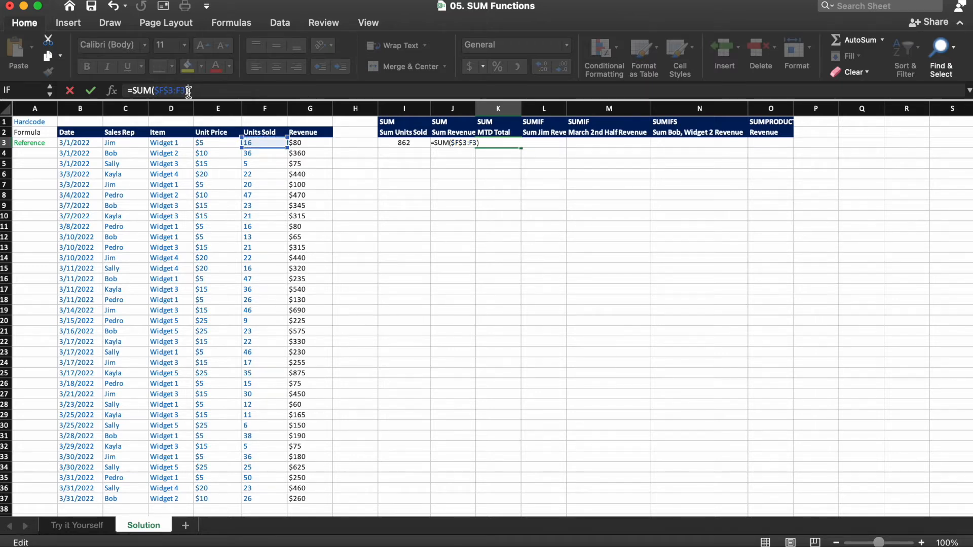
key("Return")
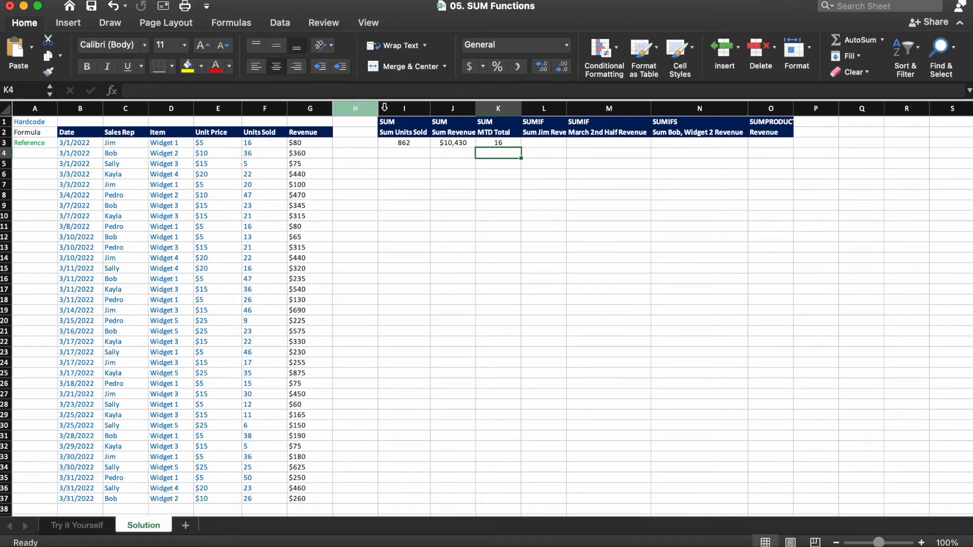
left_click(507, 144)
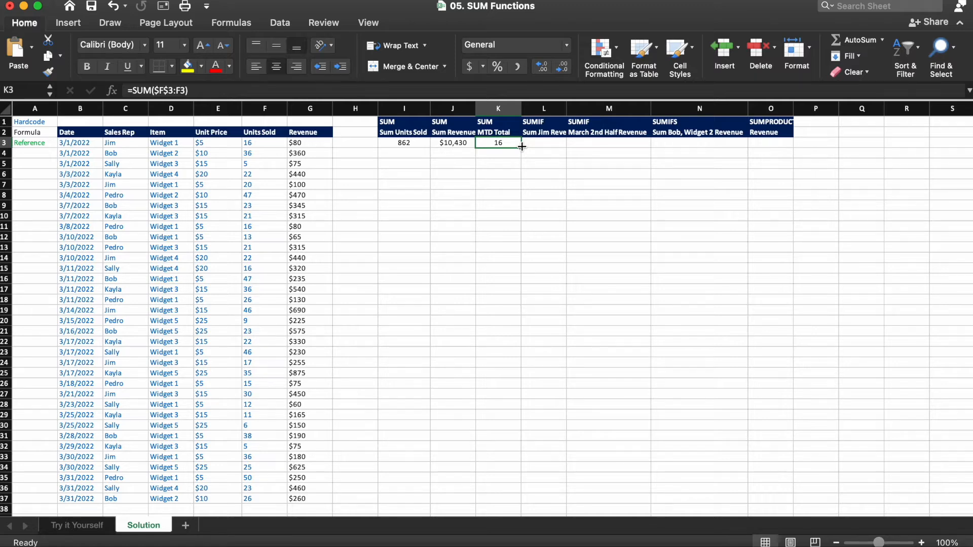
left_click_drag(522, 148, 515, 206)
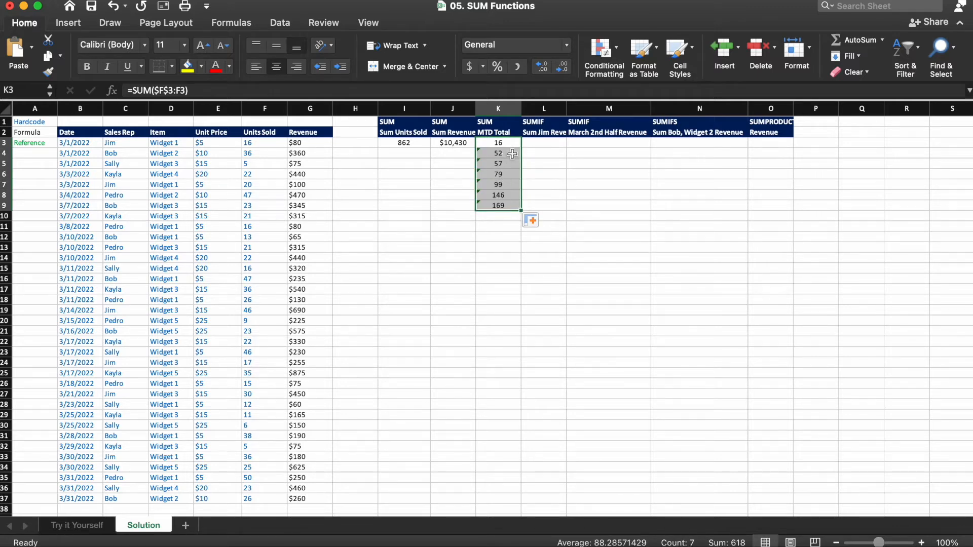
- Examine the filled MTD Total formulas in K4:K9, checking which Units Sold cells the K7 formula covers
left_click(512, 154)
left_click(508, 184)
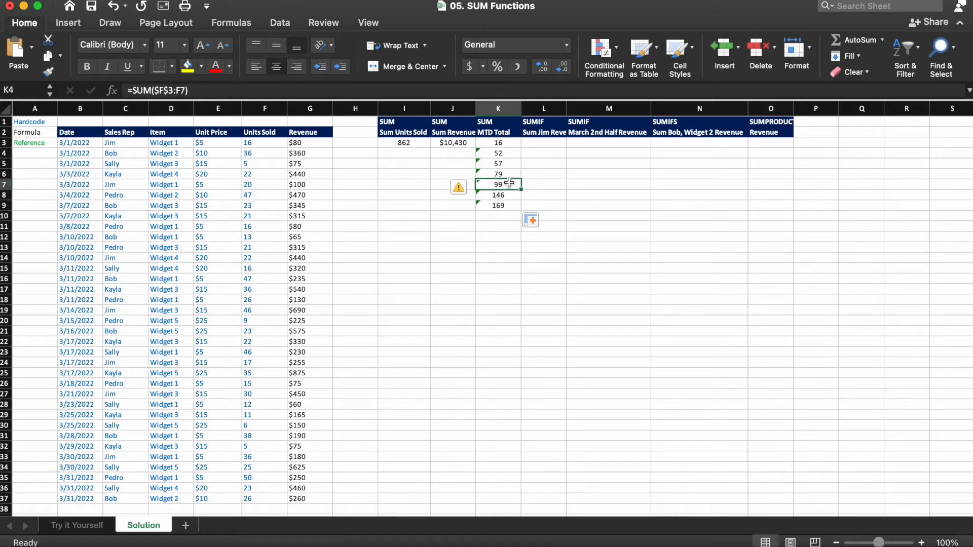
key("F2")
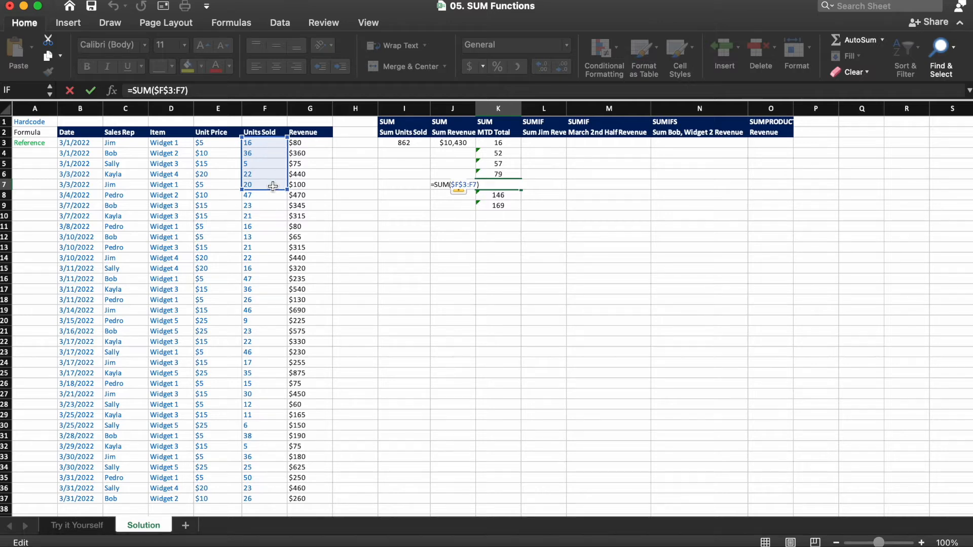
key("Escape")
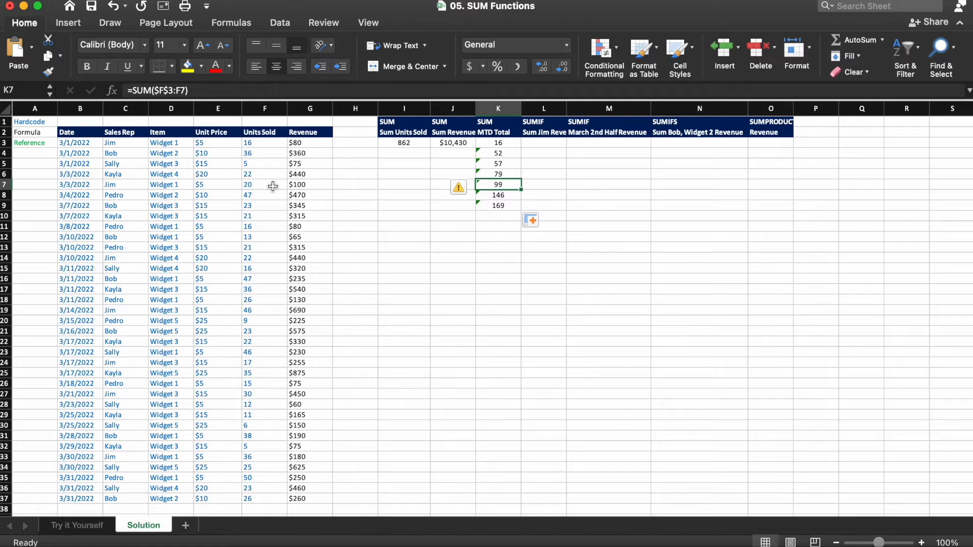
key("Down")
key("Down")
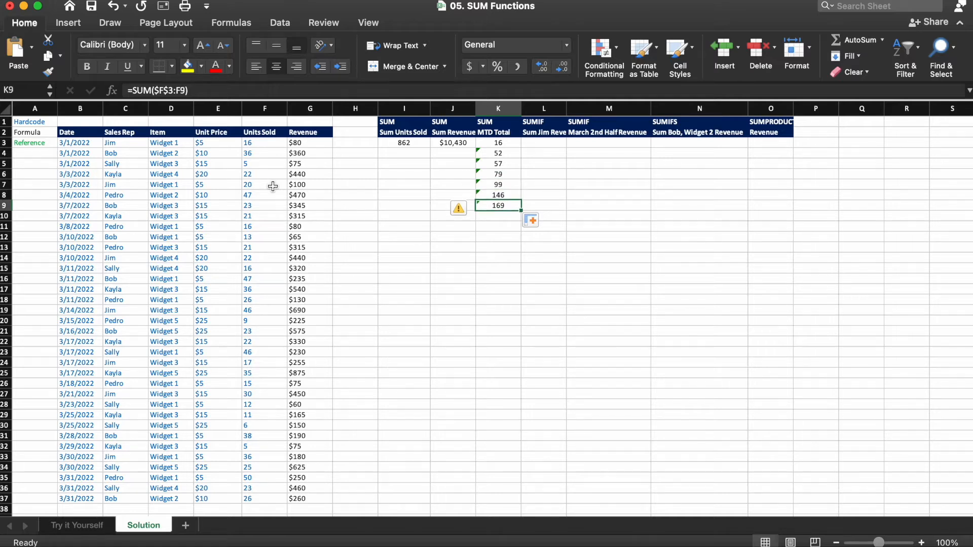
key("Up")
key("Up")
key("Up")
key("Up")
key("Up")
key("Up")
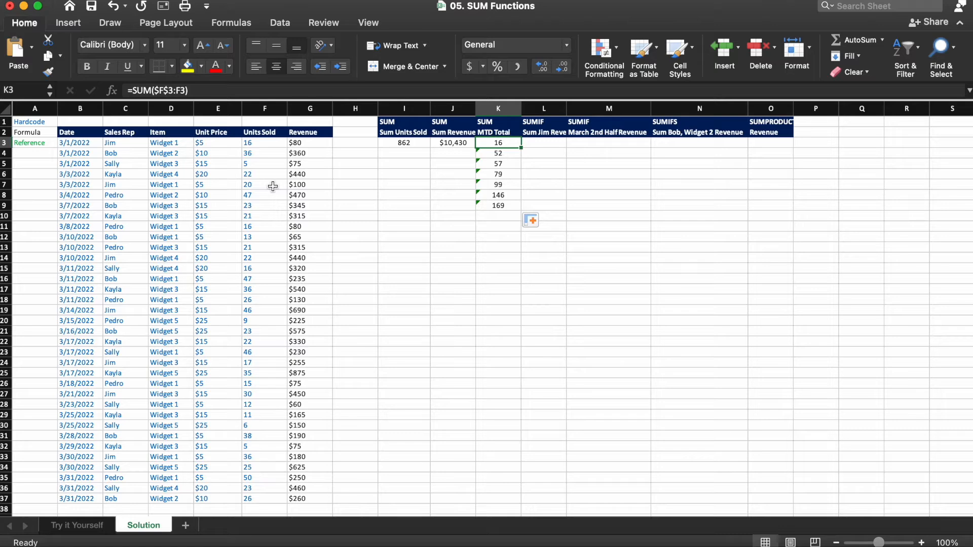
- Start a SUMIF formula in cell L3 with the Sales Rep range locked as $C$3:$C$37
key("Right")
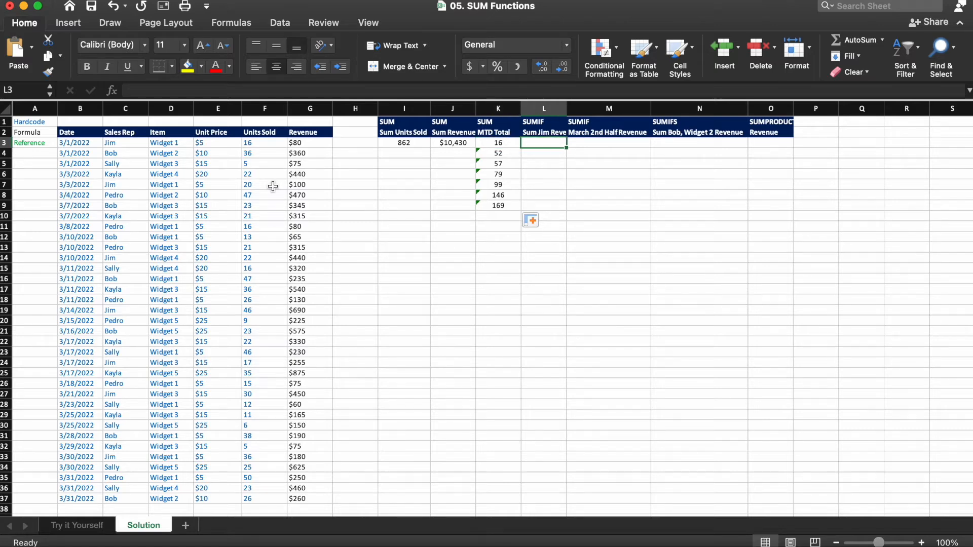
key("Up")
key("Down")
type("=")
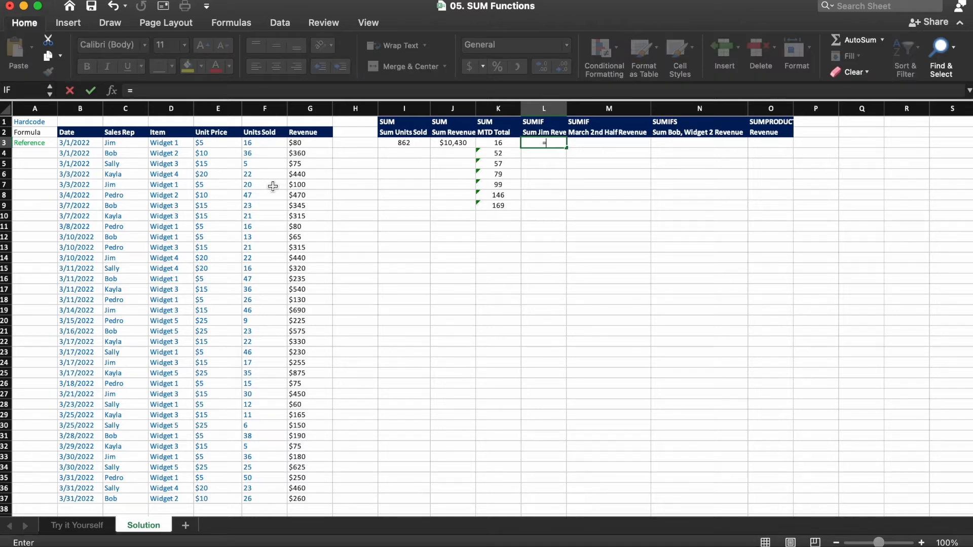
type("sum")
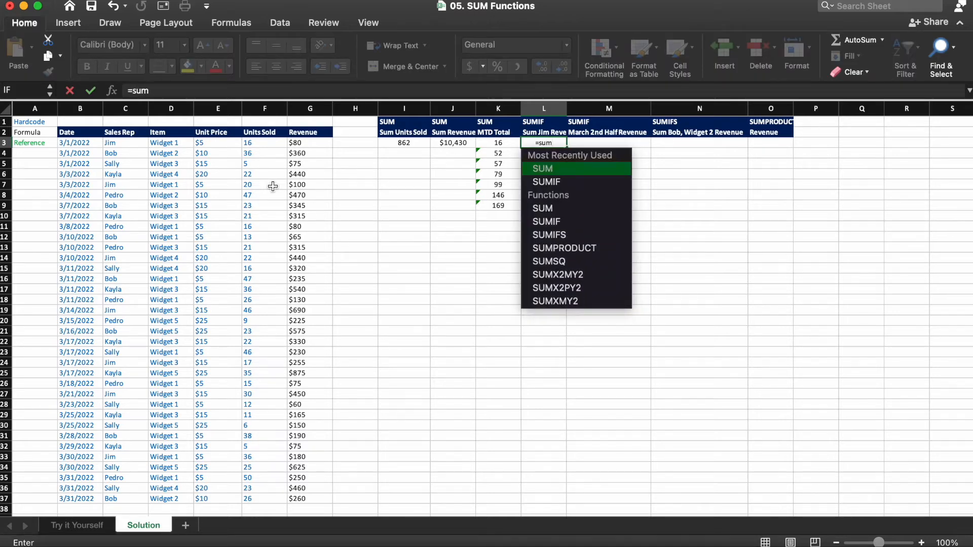
type("(")
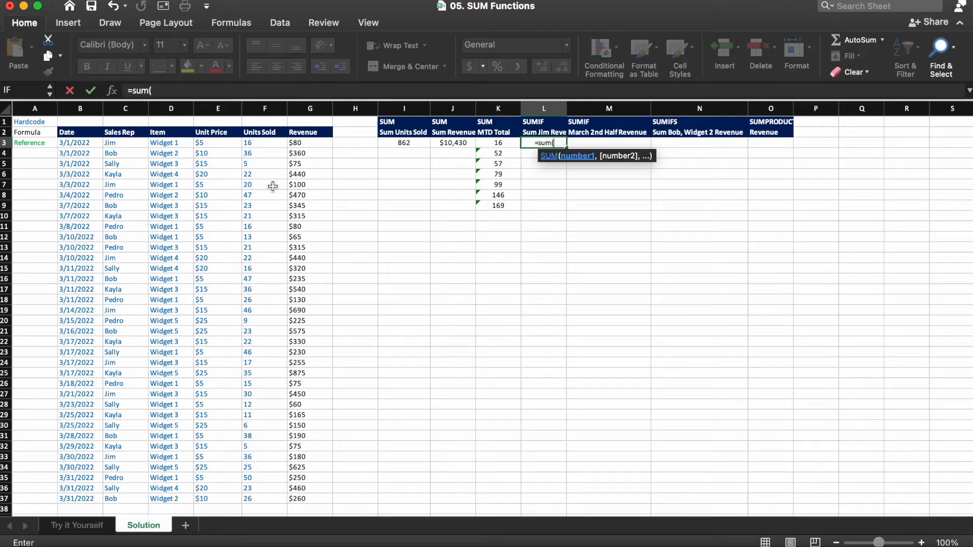
key("BackSpace")
type("if(")
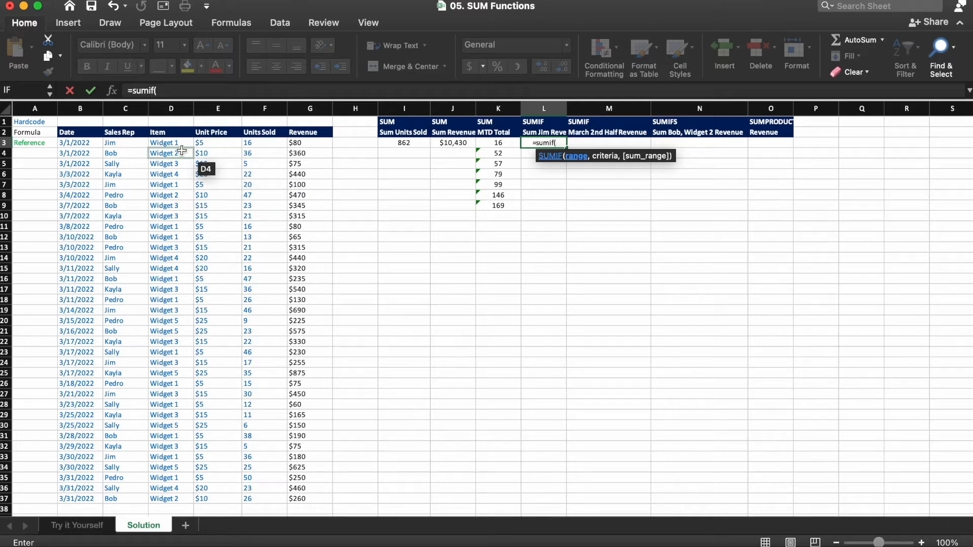
left_click(134, 144)
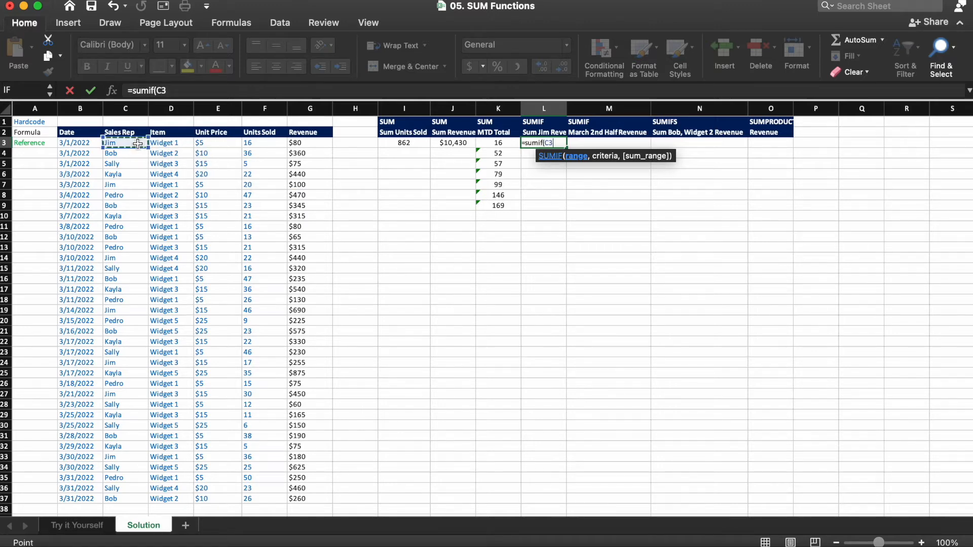
key("ctrl+shift+Down")
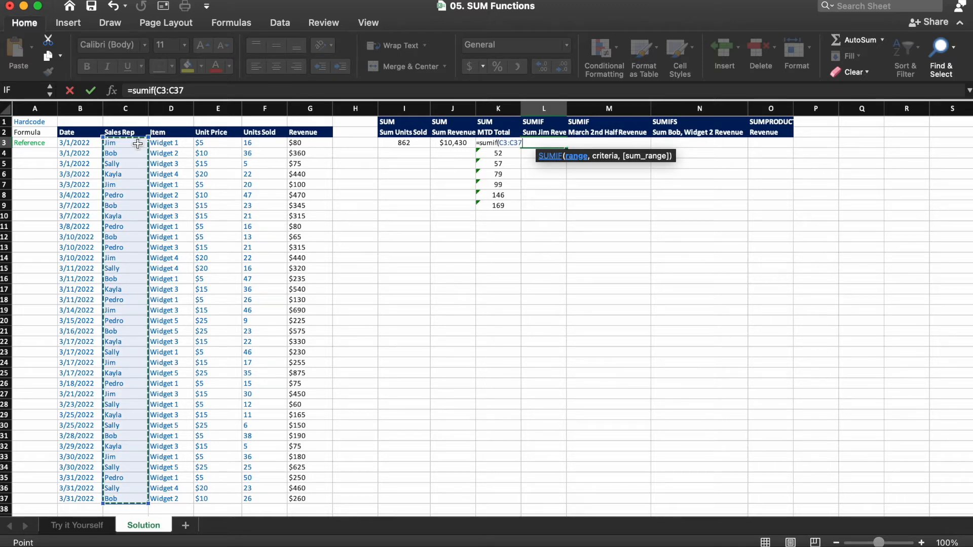
key("F4")
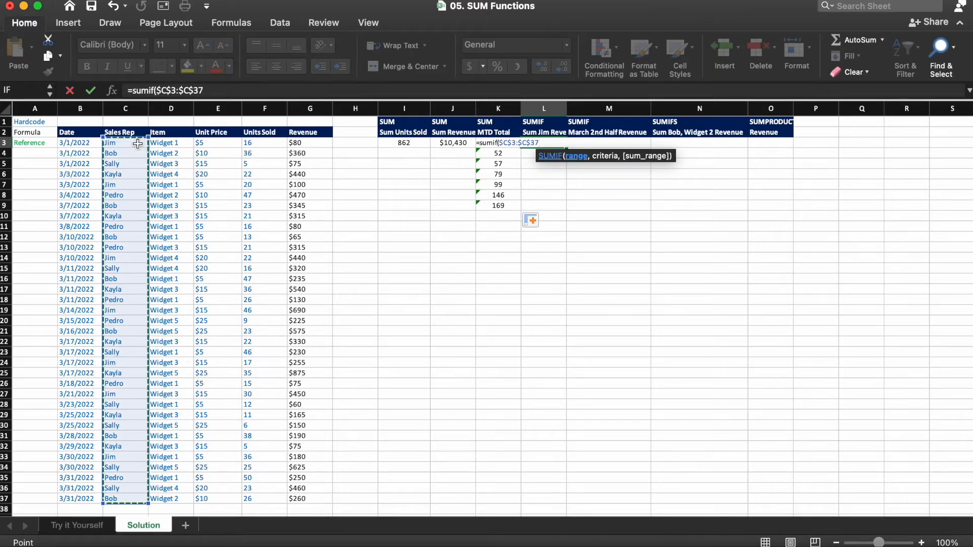
- Complete the SUMIF in L3 with the sales rep named in the L2 header as quoted criterion and $G$3:$G$37 as sum range
type(",\"K")
key("BackSpace")
type("Jim")
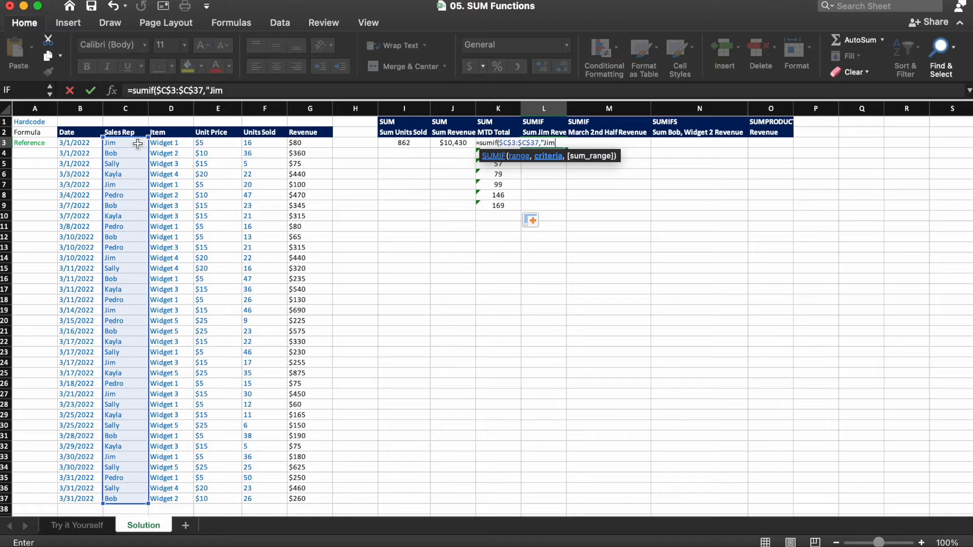
type("\",")
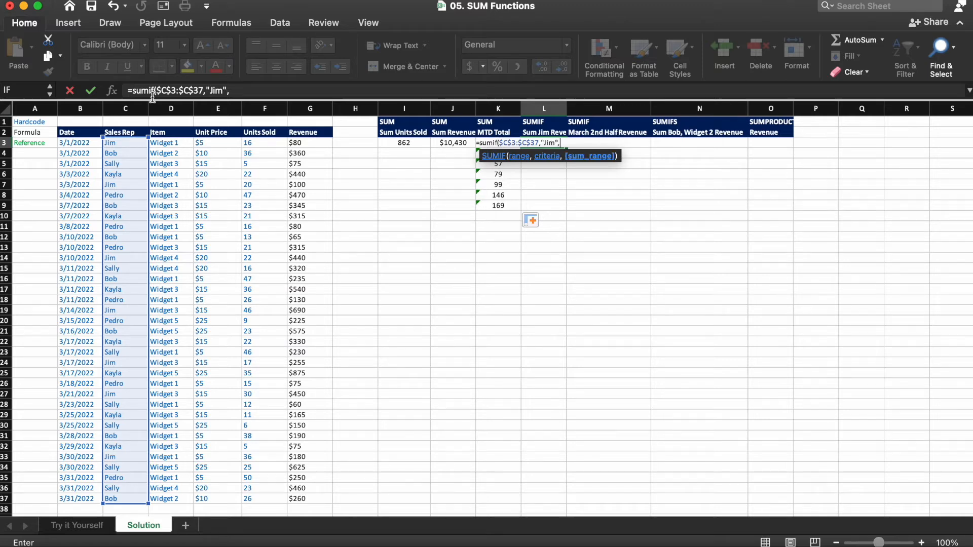
left_click(310, 142)
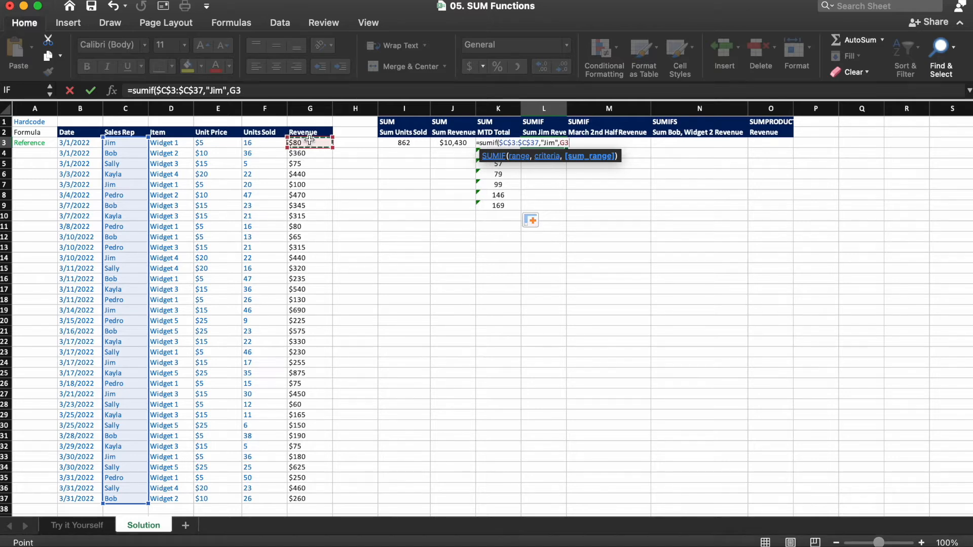
key("super+shift+Down")
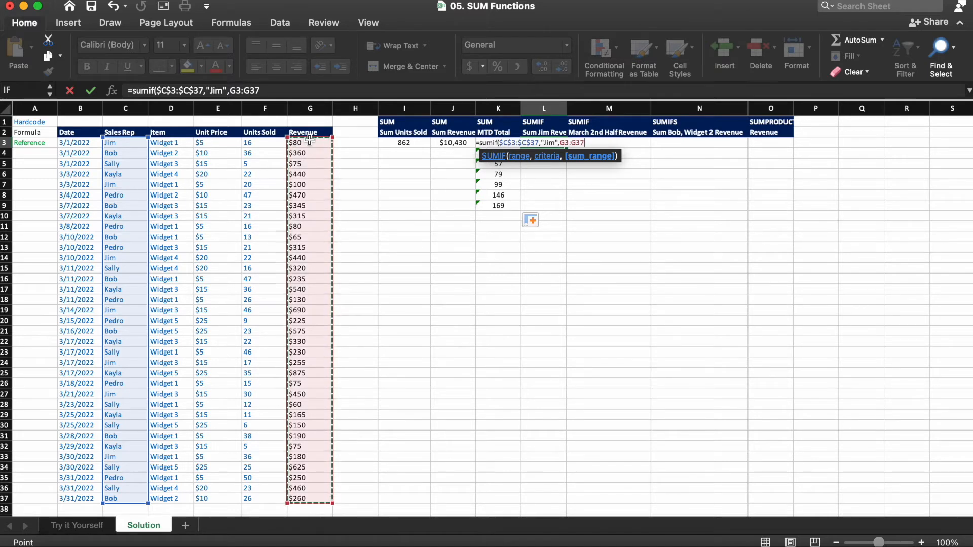
key("F4")
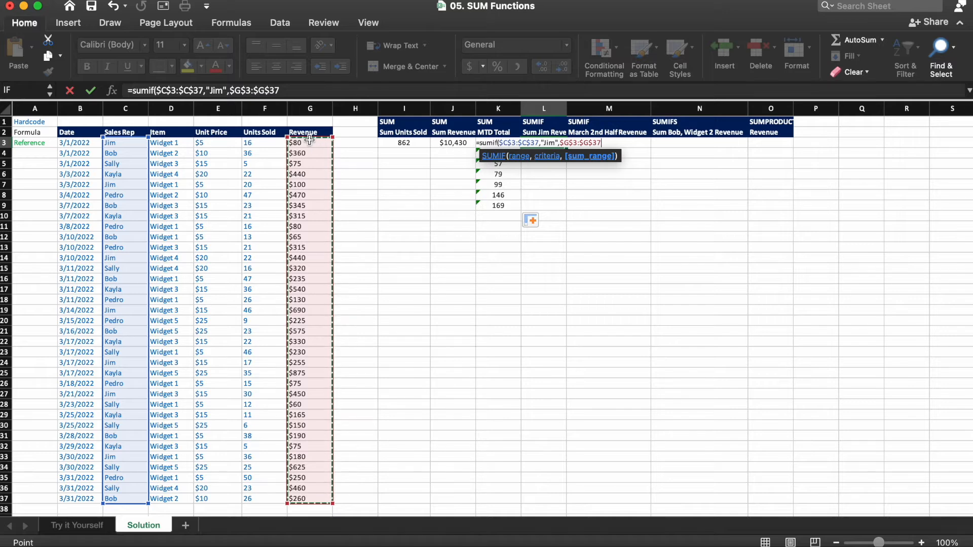
type(")")
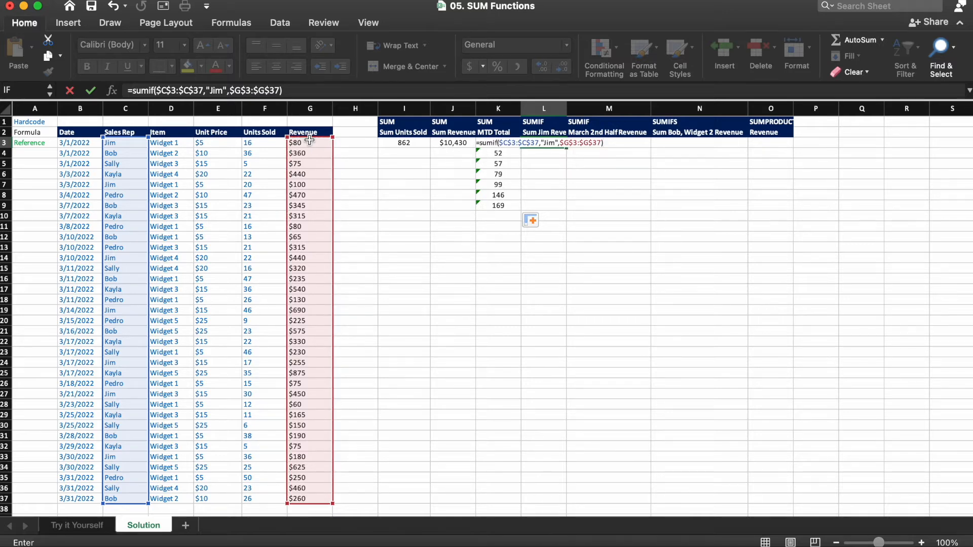
key("Return")
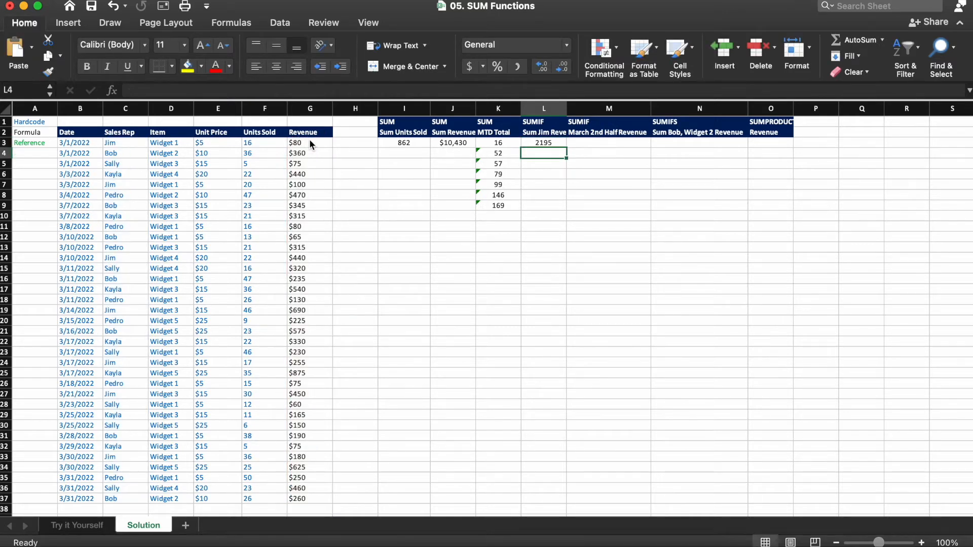
- Format L3 as Currency with no decimal places and widen column L to fit its header
key("Up")
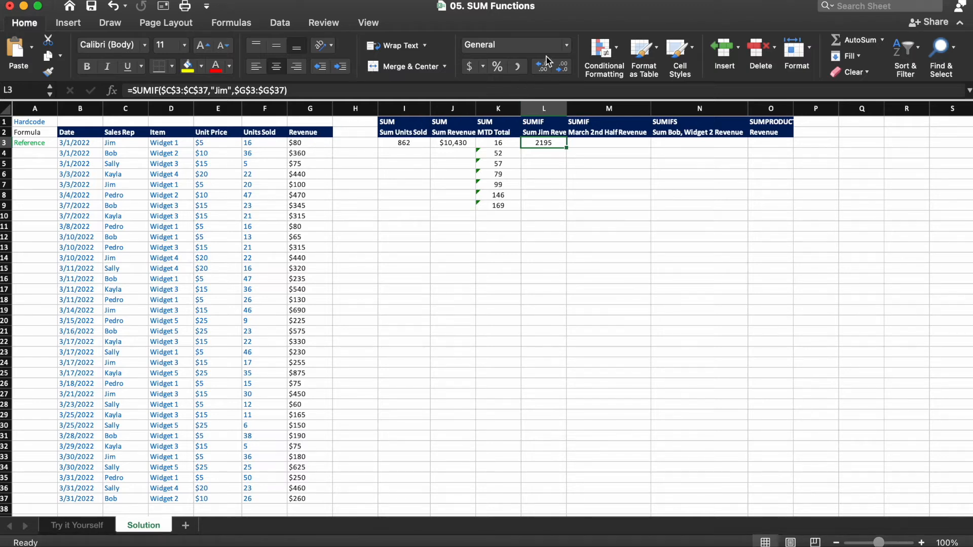
left_click(569, 44)
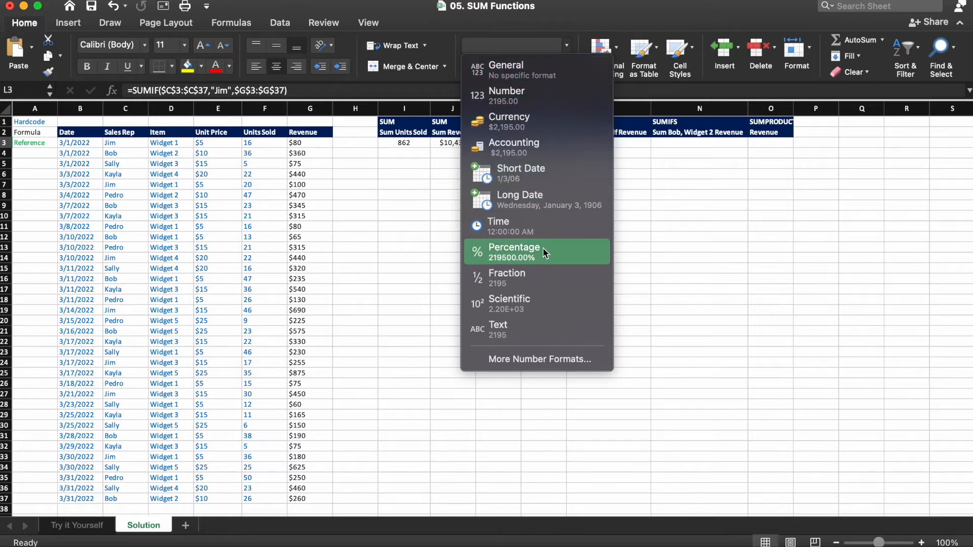
left_click(548, 126)
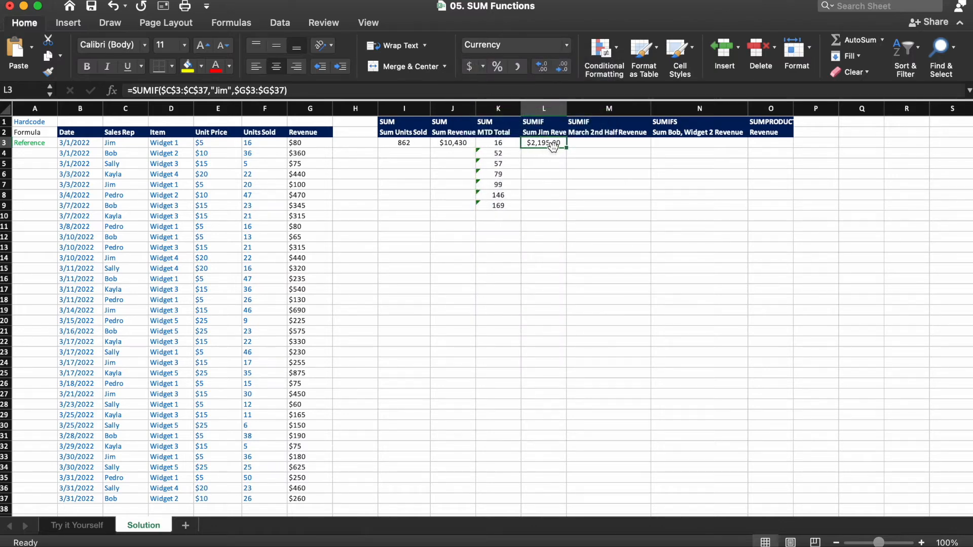
left_click(559, 67)
left_click(560, 67)
left_click_drag(566, 108, 583, 108)
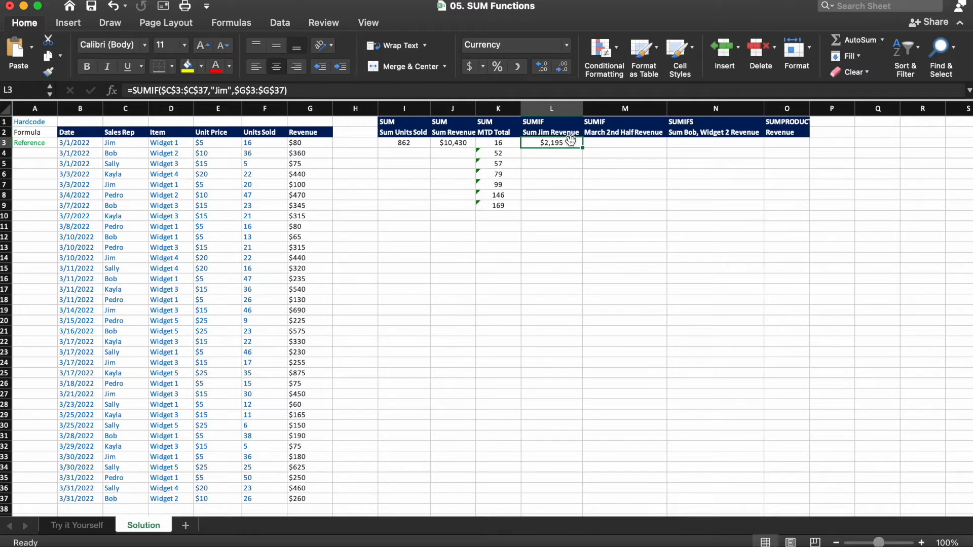
- Enter the name of the sales rep from the L2 header in L4 and make its font blue as a hardcode
left_click(555, 153)
type("Jim")
key("Return")
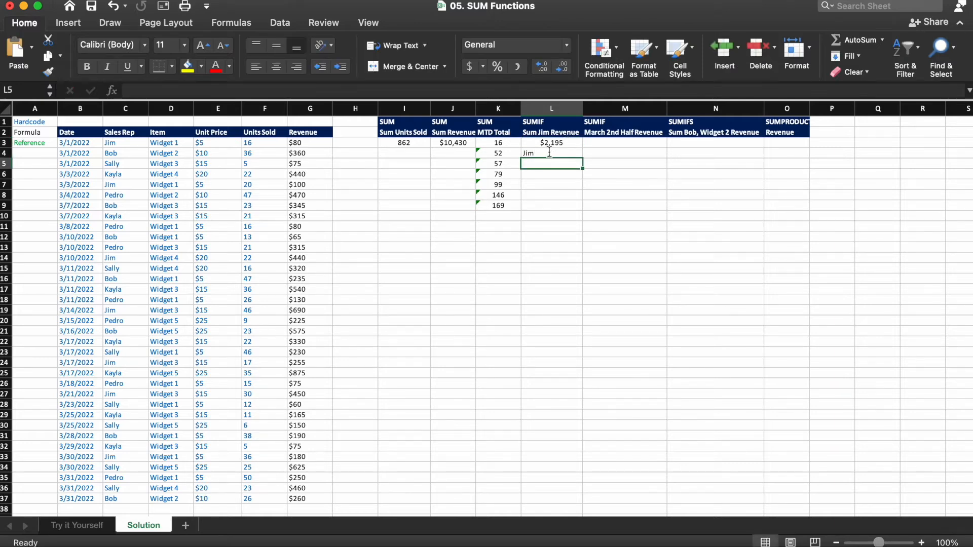
left_click(549, 153)
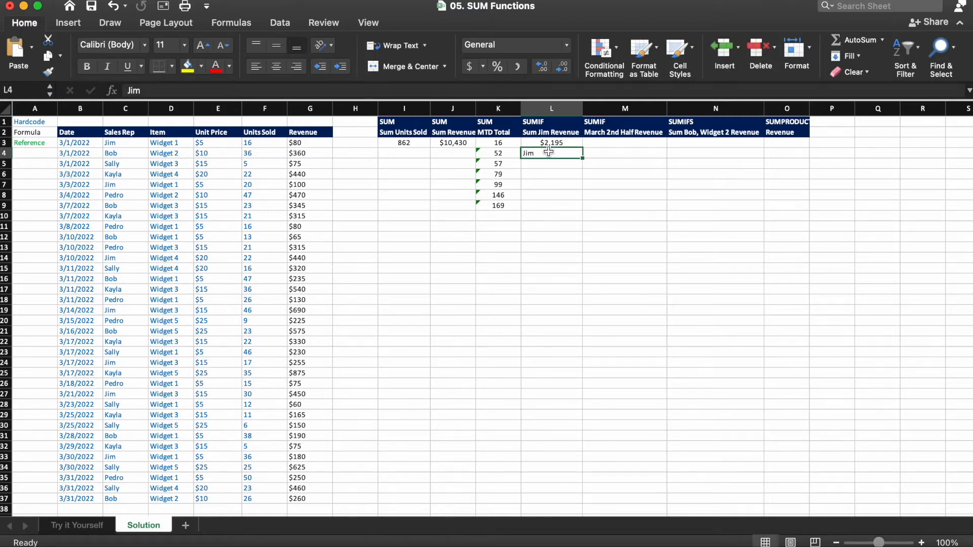
left_click(231, 69)
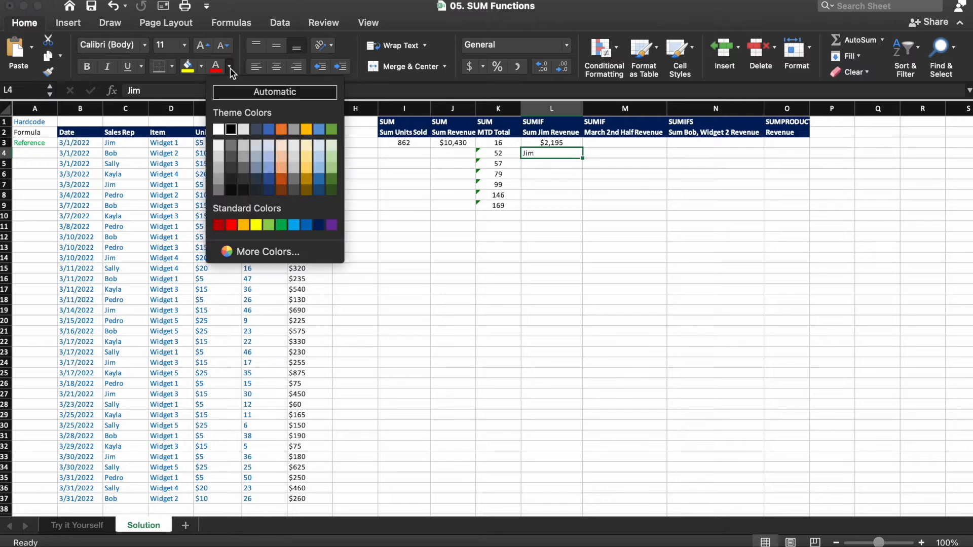
left_click(307, 226)
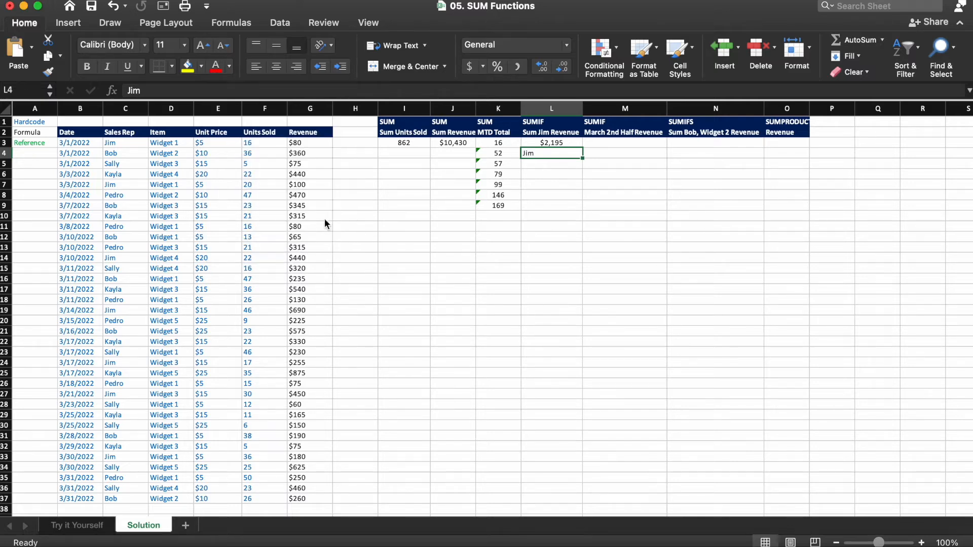
- Replace the quoted criterion in the L3 SUMIF formula with the absolute reference $L$4
left_click(551, 144)
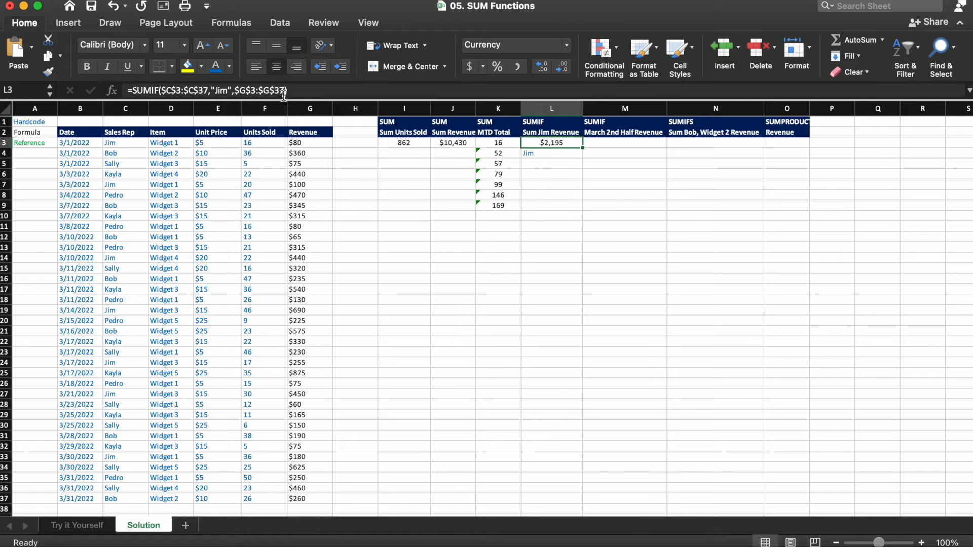
left_click(232, 90)
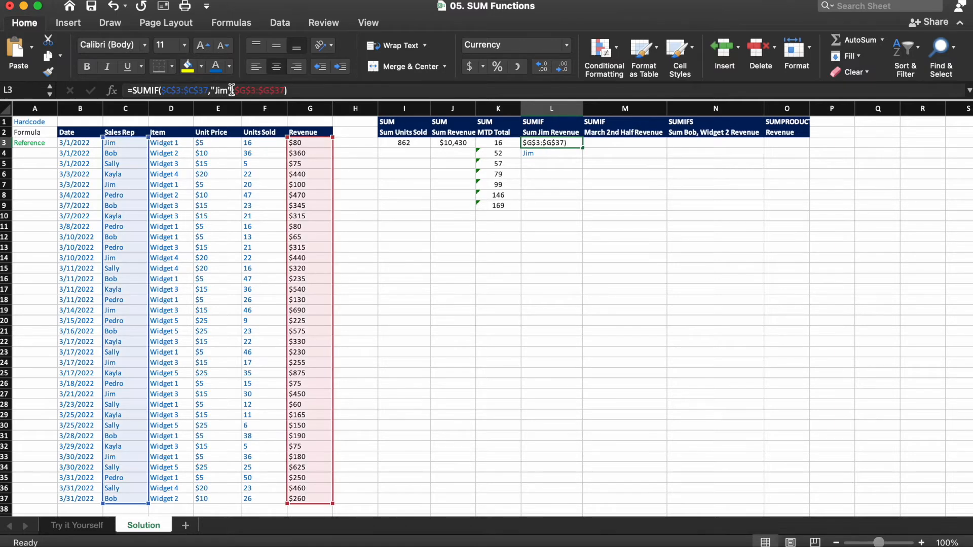
key("BackSpace")
key("BackSpace")
key("BackSpace")
key("BackSpace")
key("BackSpace")
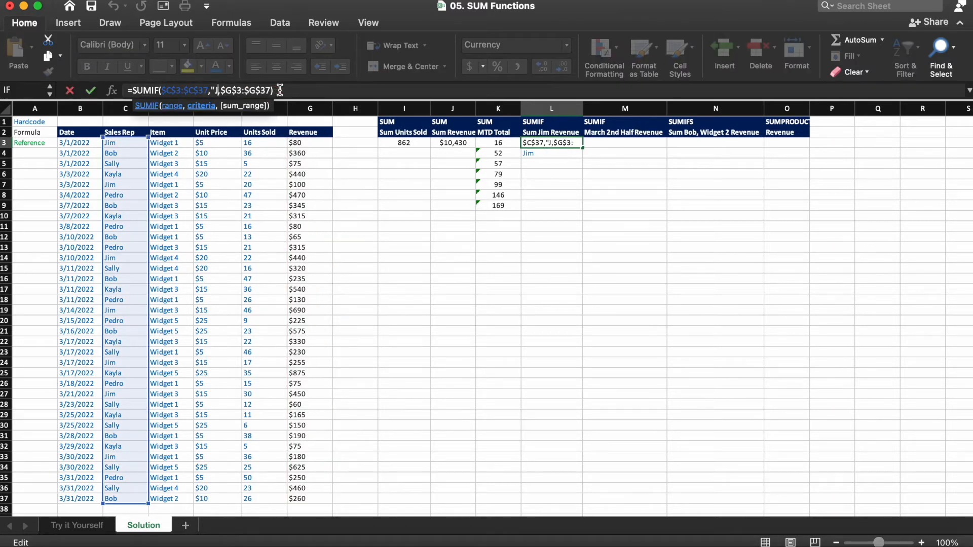
left_click(537, 154)
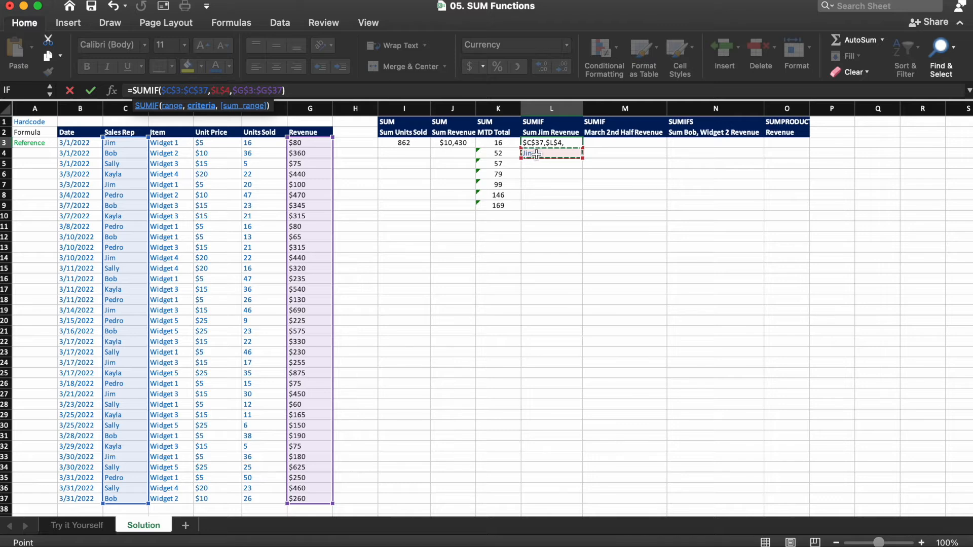
key("Return")
- Change the criterion name in L4 to the sales rep listed in C6 and check the L3 formula
key("Up")
key("Down")
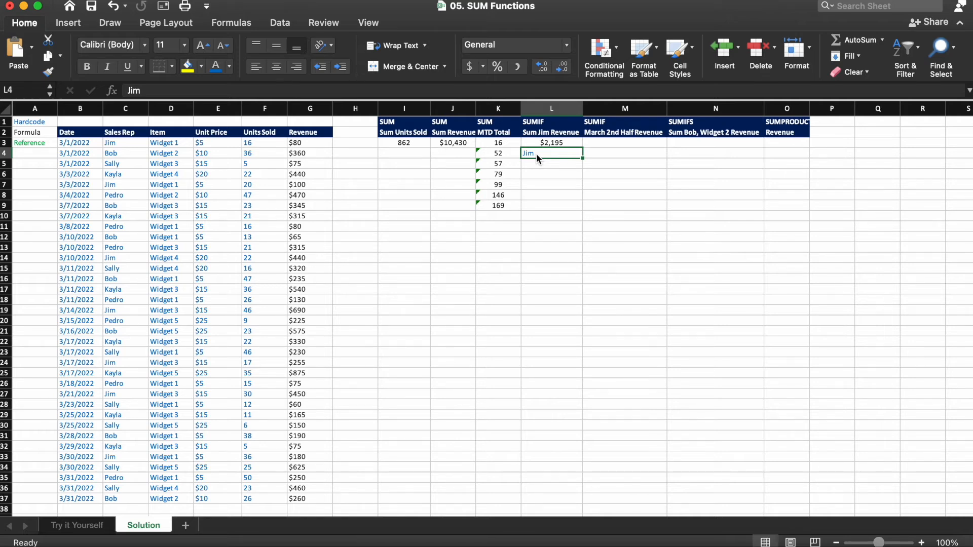
type("K")
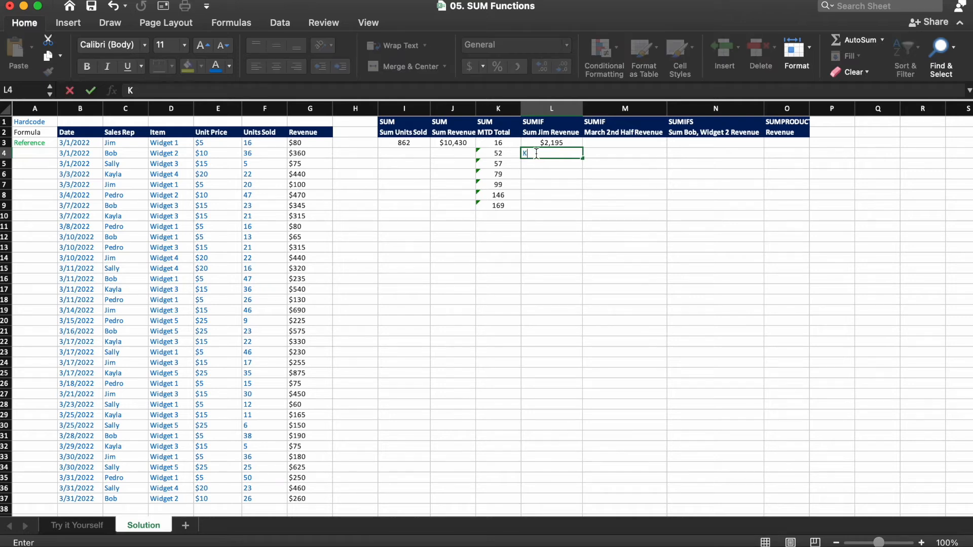
type("ayla")
key("Return")
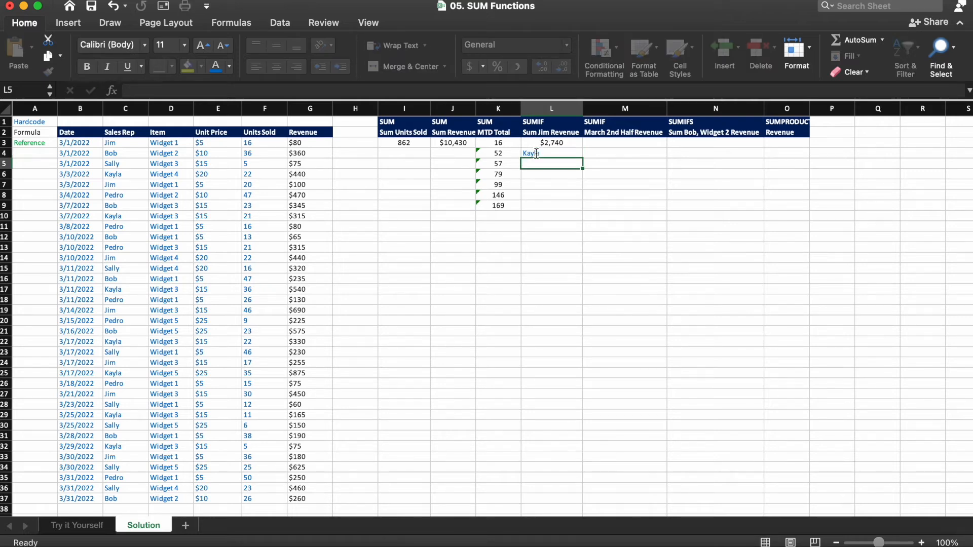
left_click(565, 142)
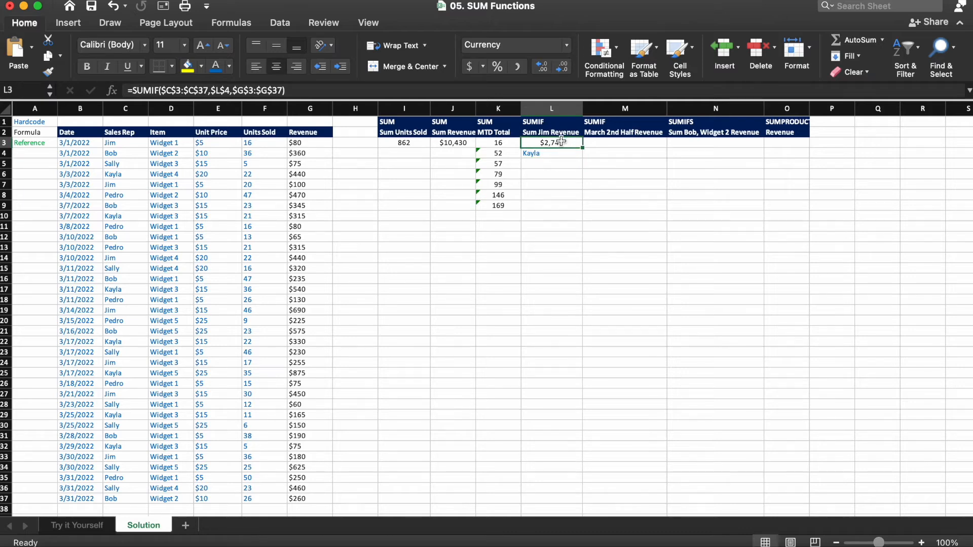
left_click(553, 156)
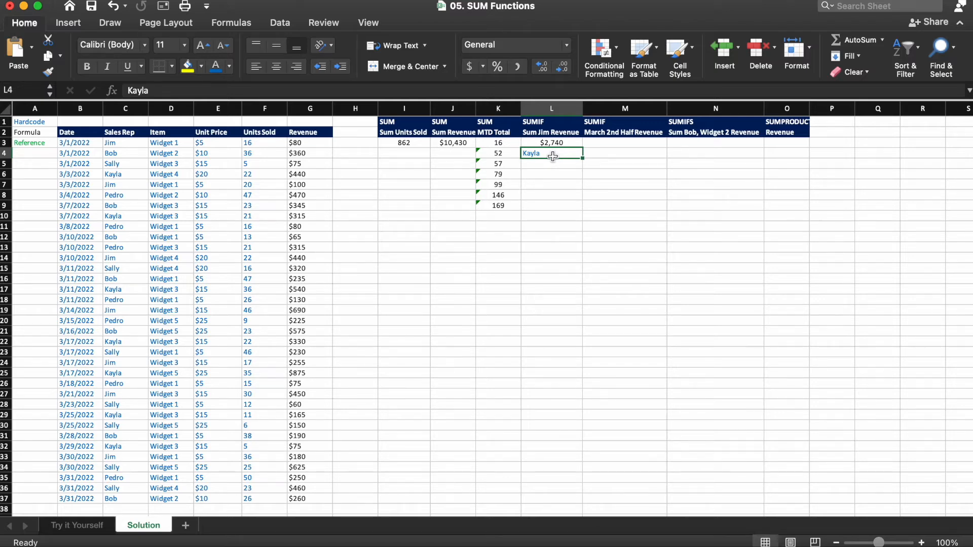
- Enter the date 3/16/22 in M4 under March 2nd Half Revenue and make its font blue
key("Right")
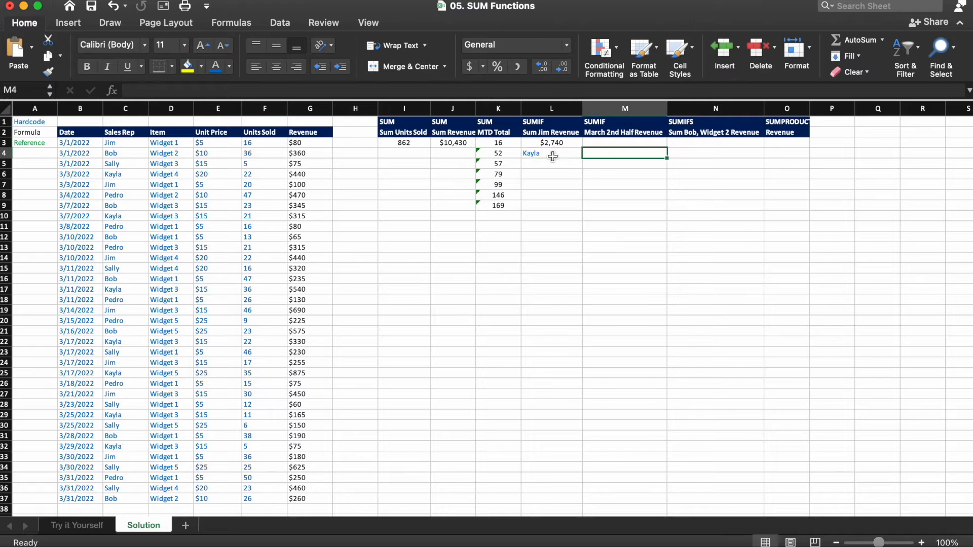
key("Up")
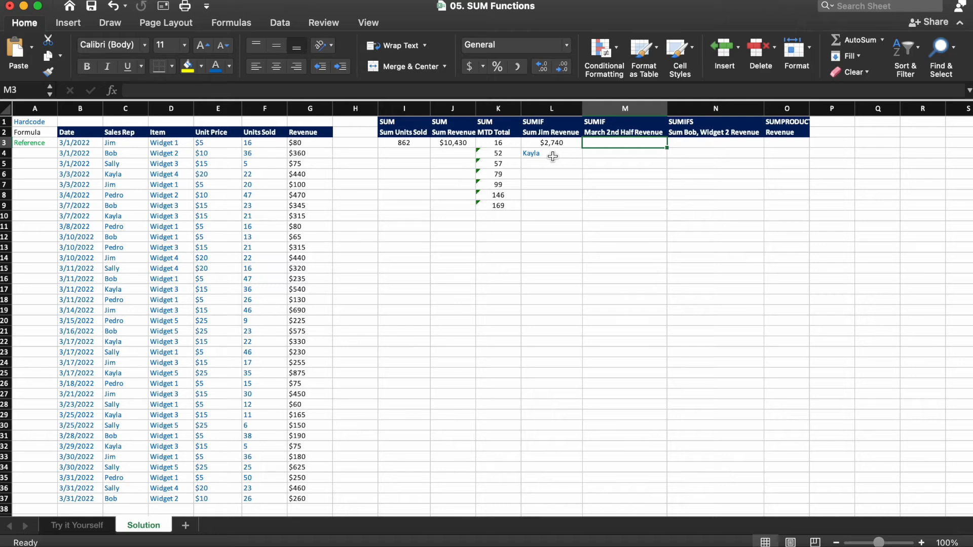
key("Down")
type("3")
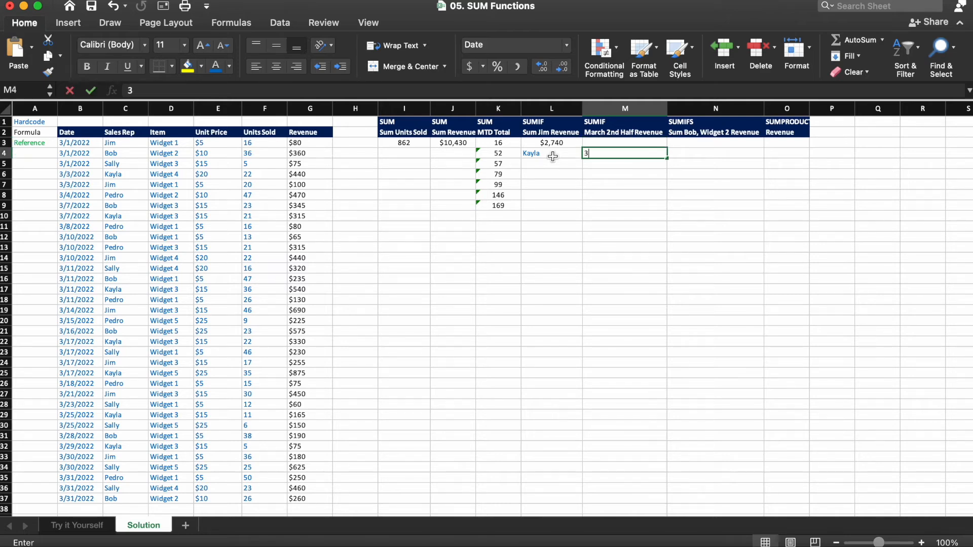
type("/16")
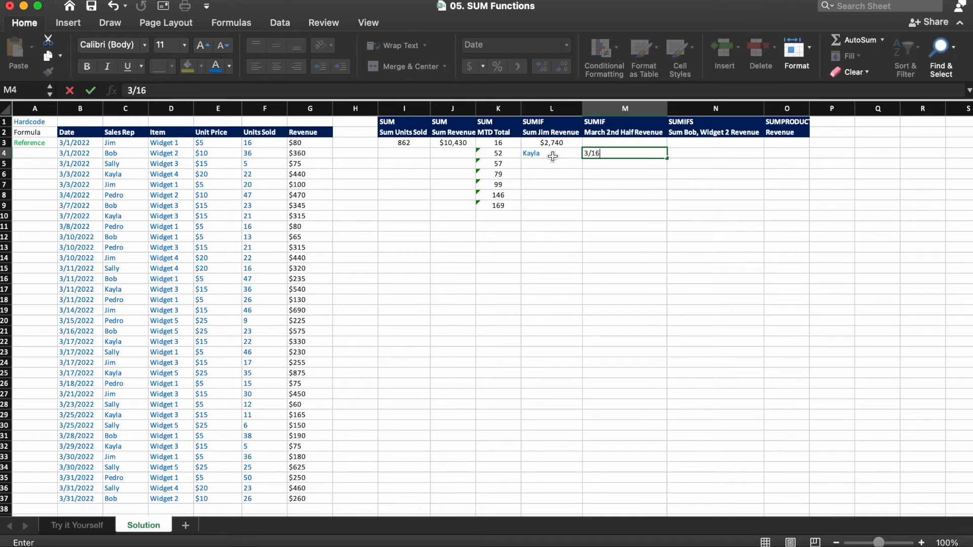
type("/22")
key("Return")
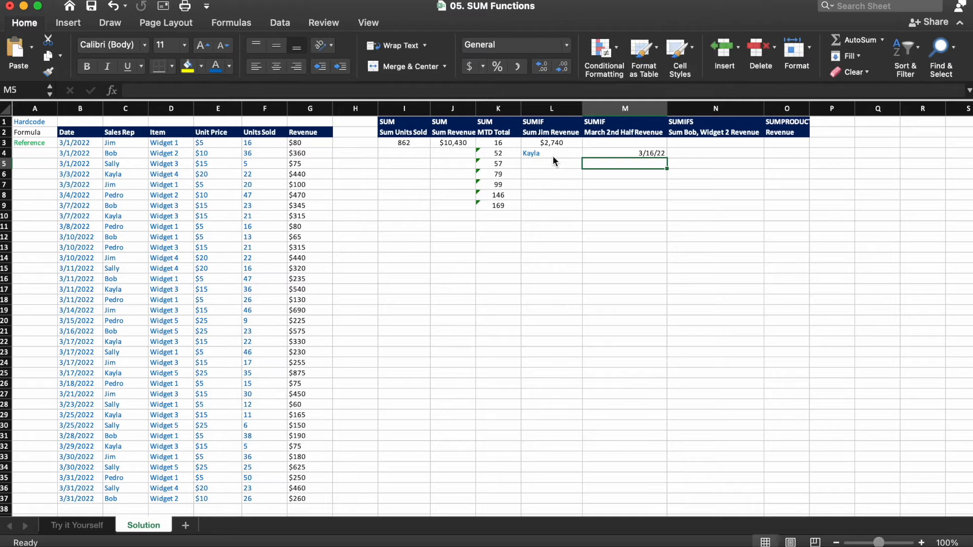
key("Up")
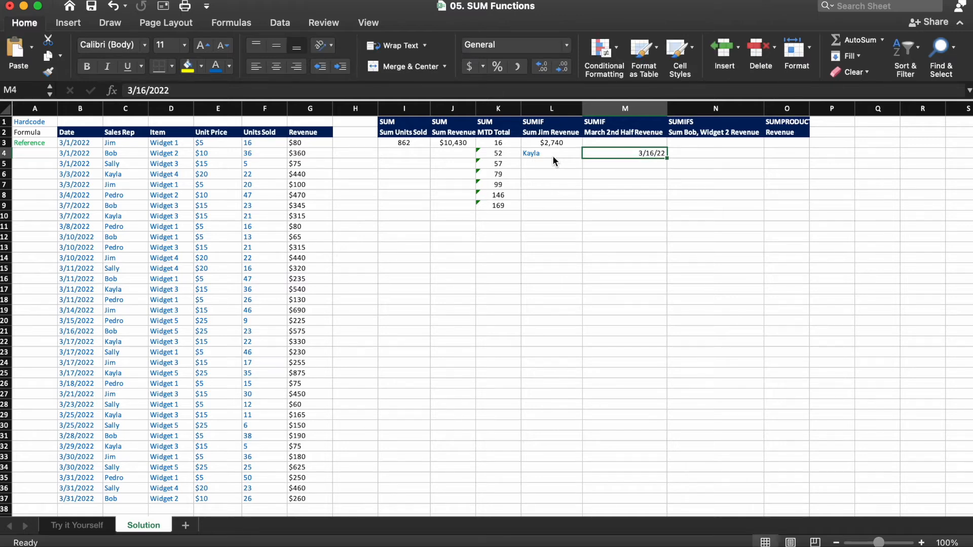
left_click(214, 67)
- Start a SUMIF formula in M3 with the Date column as its absolute criteria range $B$3:$B$37
left_click(618, 143)
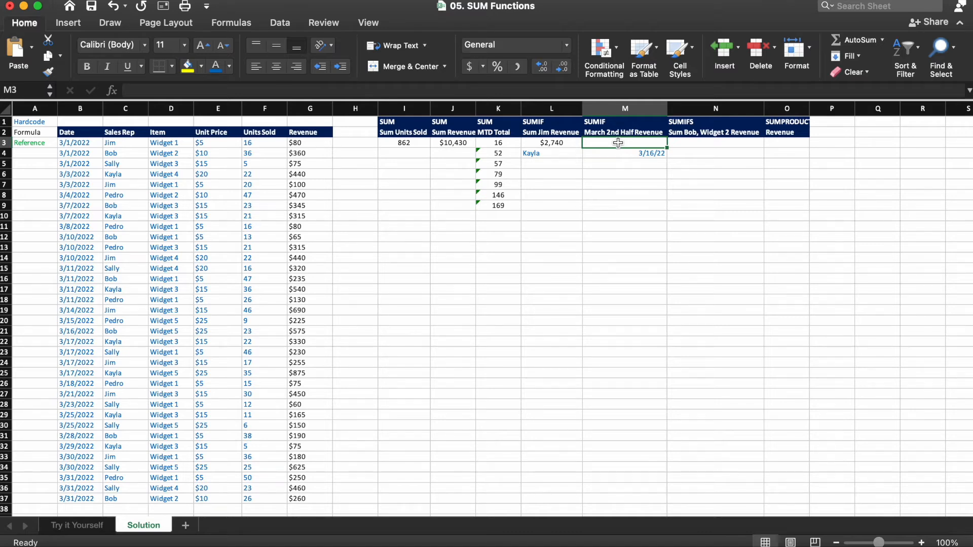
type("=")
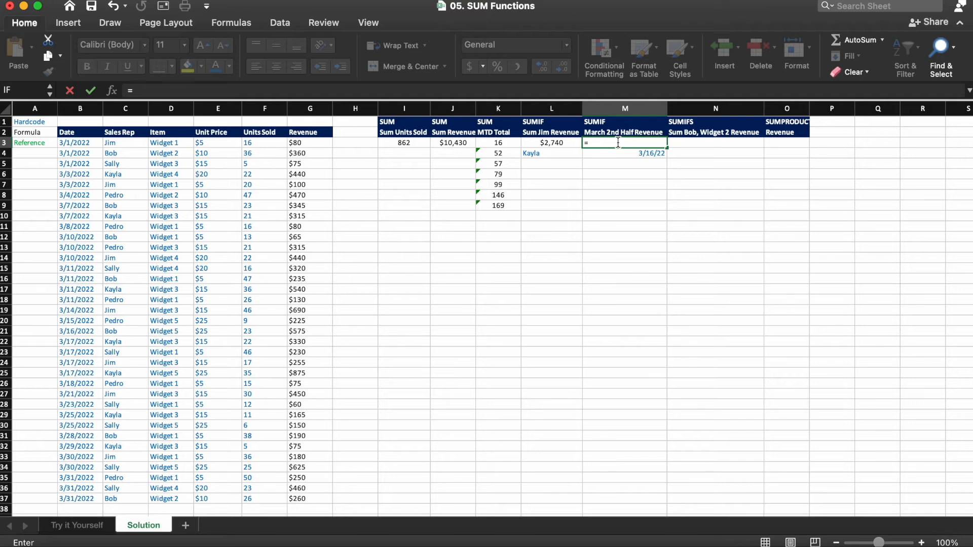
type("sumif")
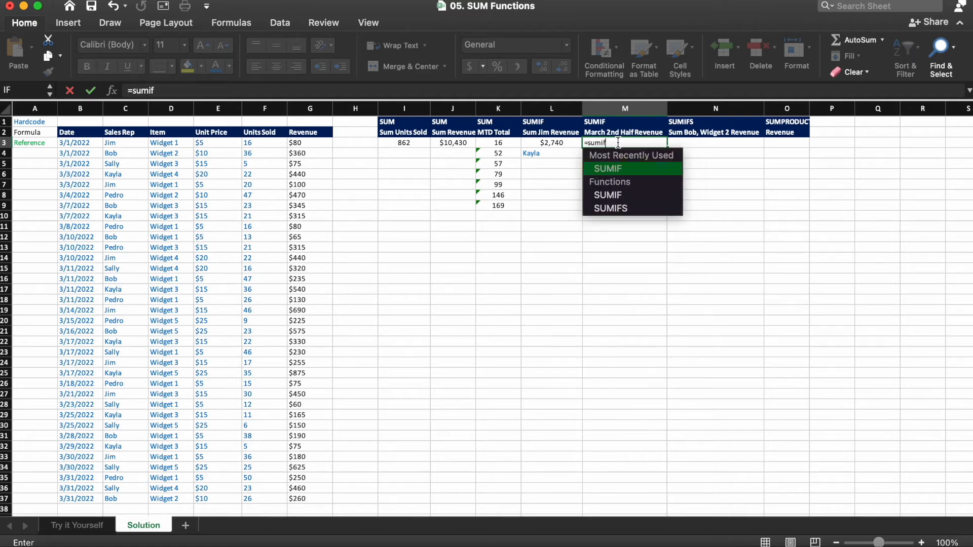
type("(")
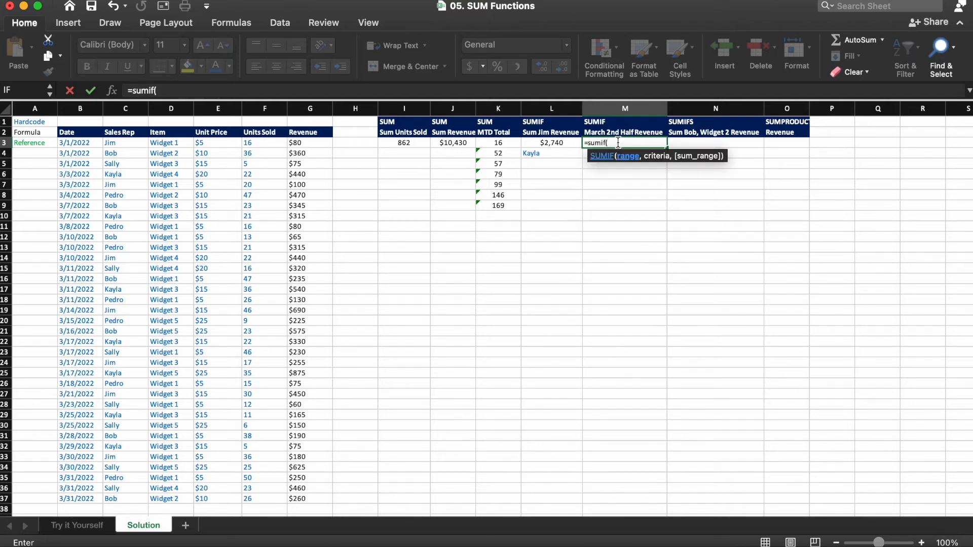
left_click(89, 142)
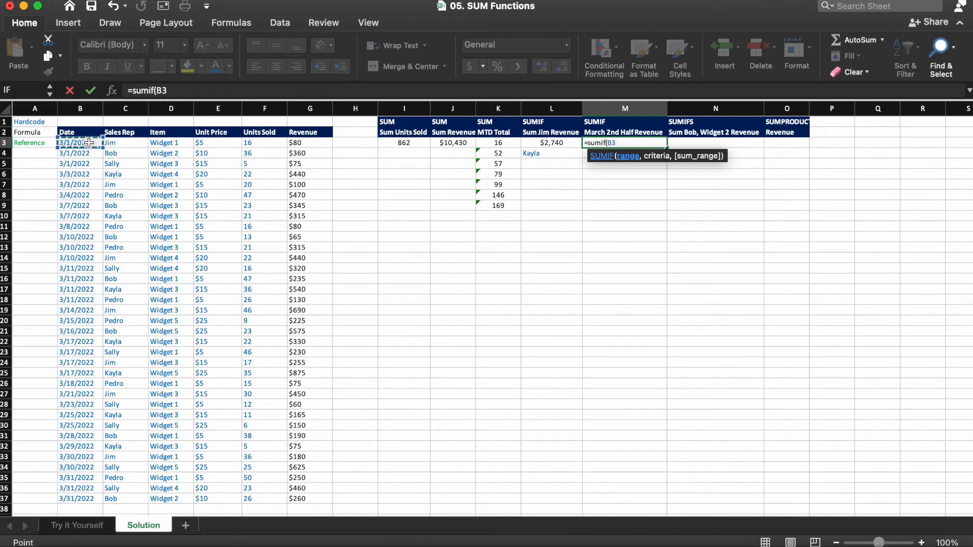
key("super+shift+Down")
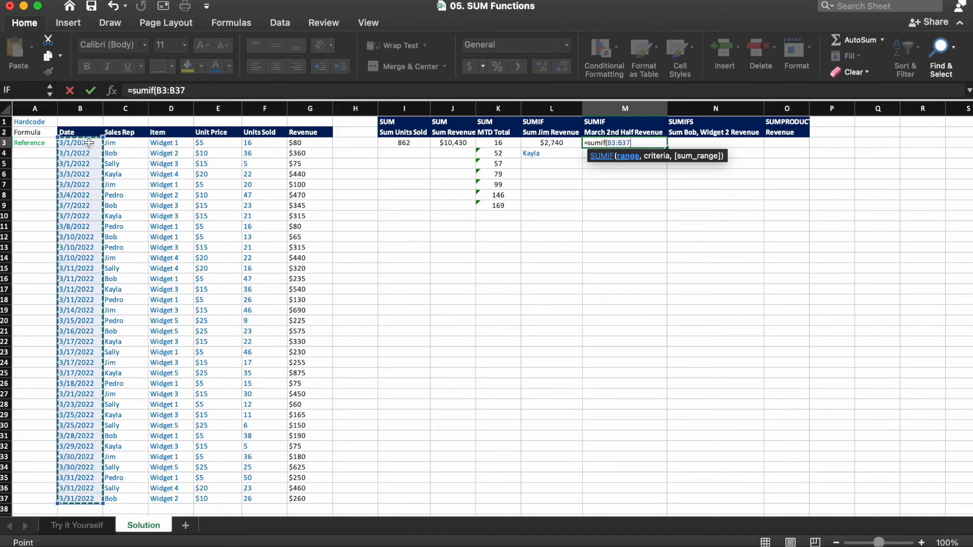
key("F4")
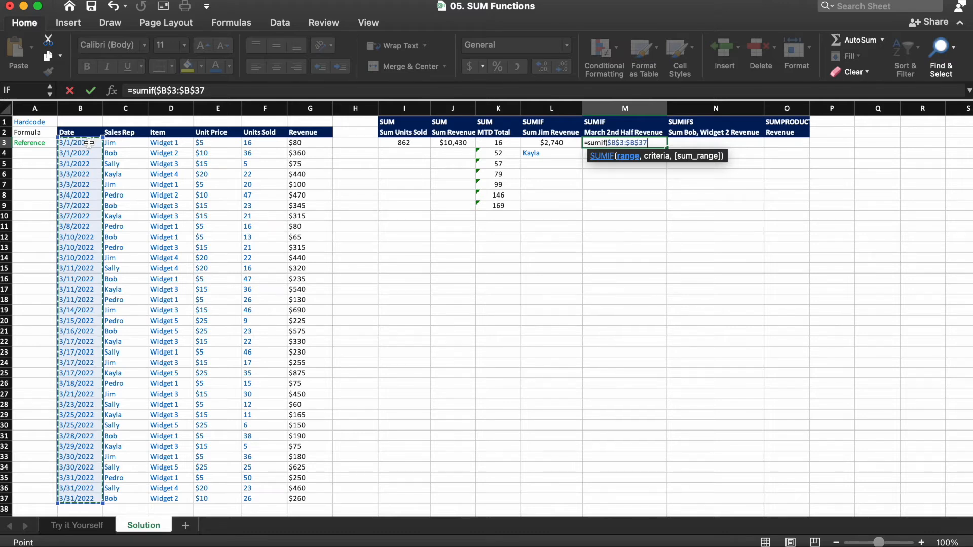
type(",")
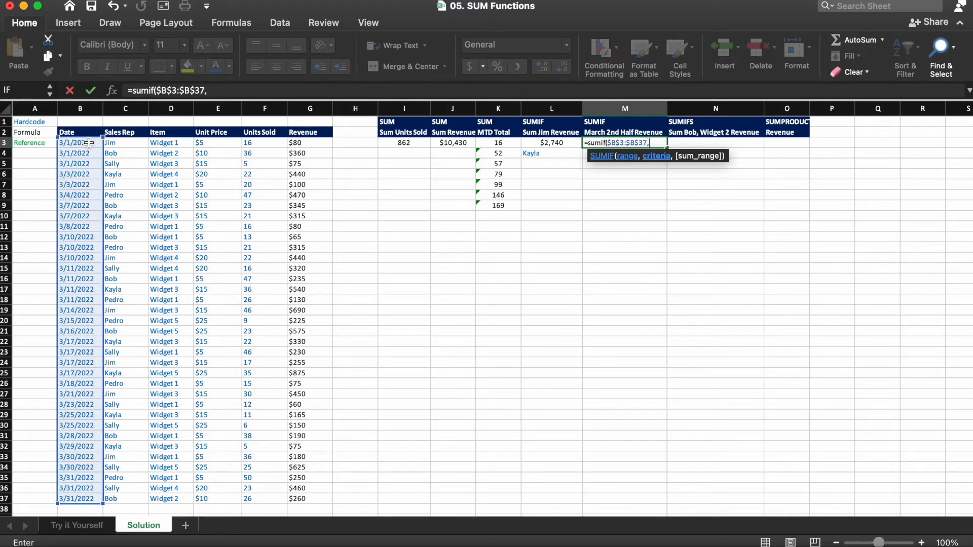
- Complete the M3 SUMIF formula with the criterion ">="&M4 and the Revenue values G3:G37 as the sum range
type("\">=\"")
type("&l4")
key("BackSpace")
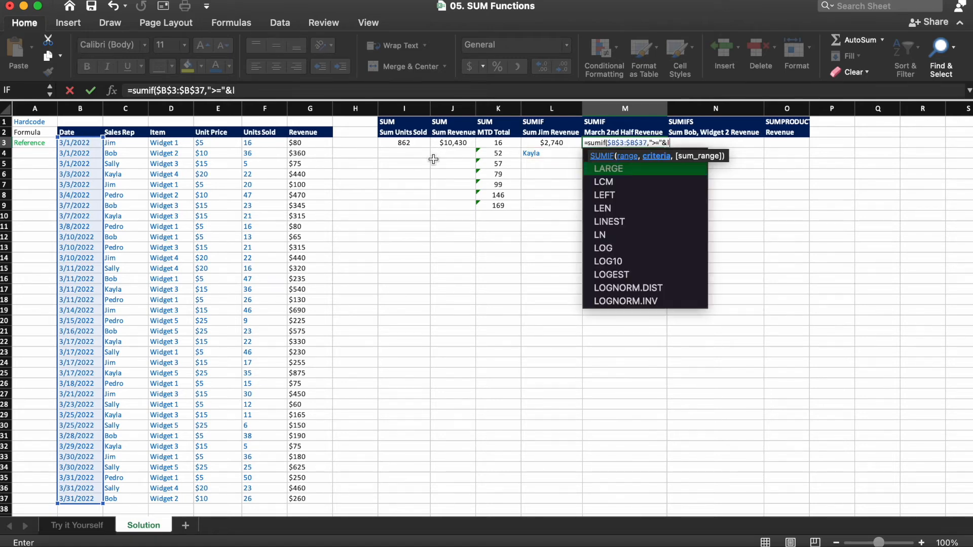
key("BackSpace")
type("m4")
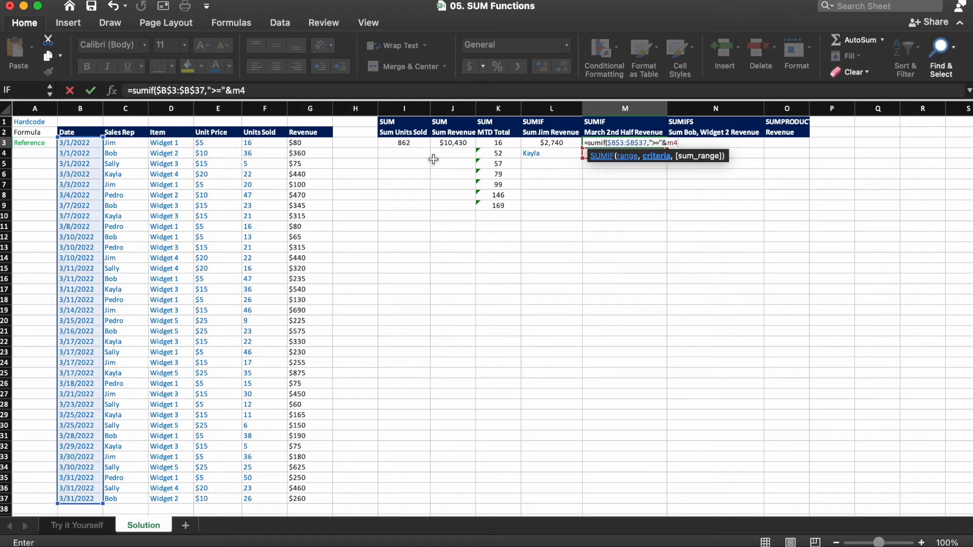
type(",")
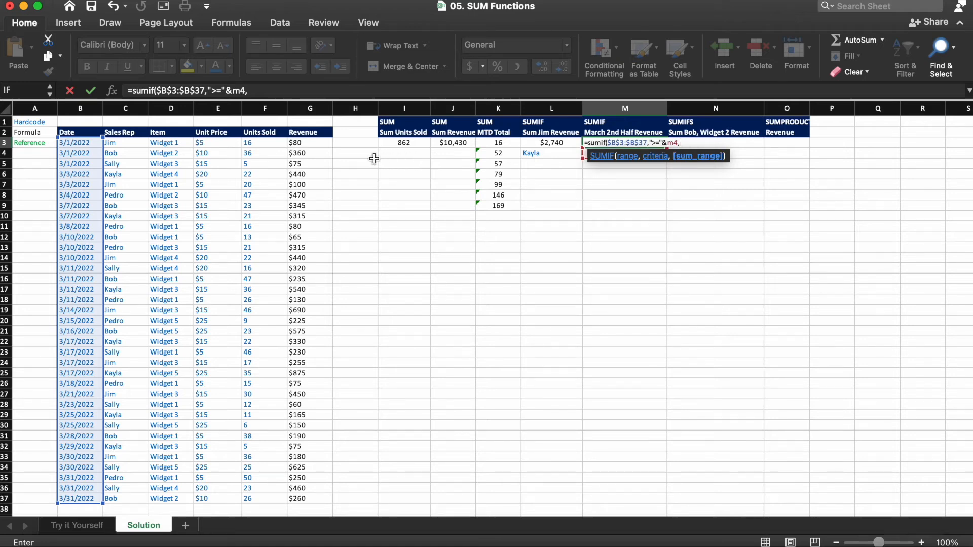
left_click(306, 142)
key("super+shift+Down")
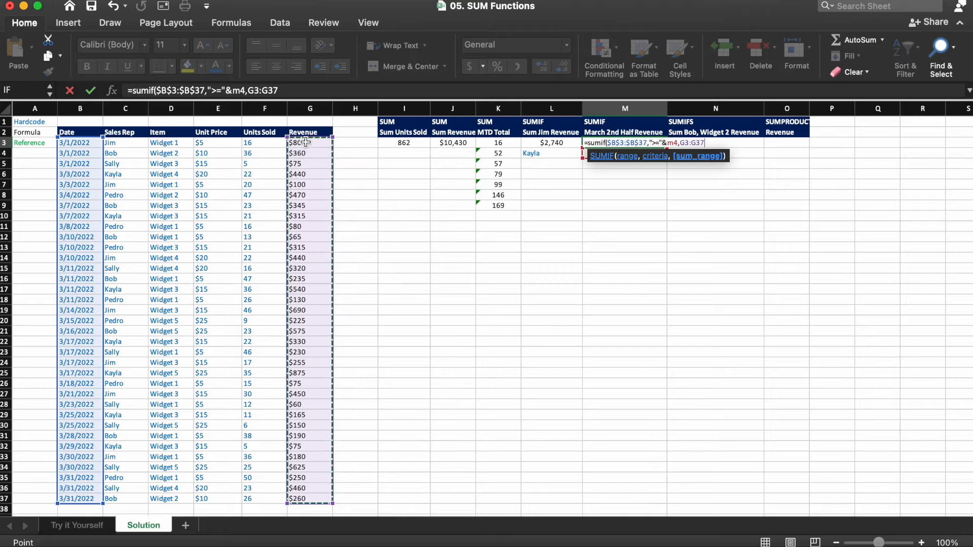
type(")")
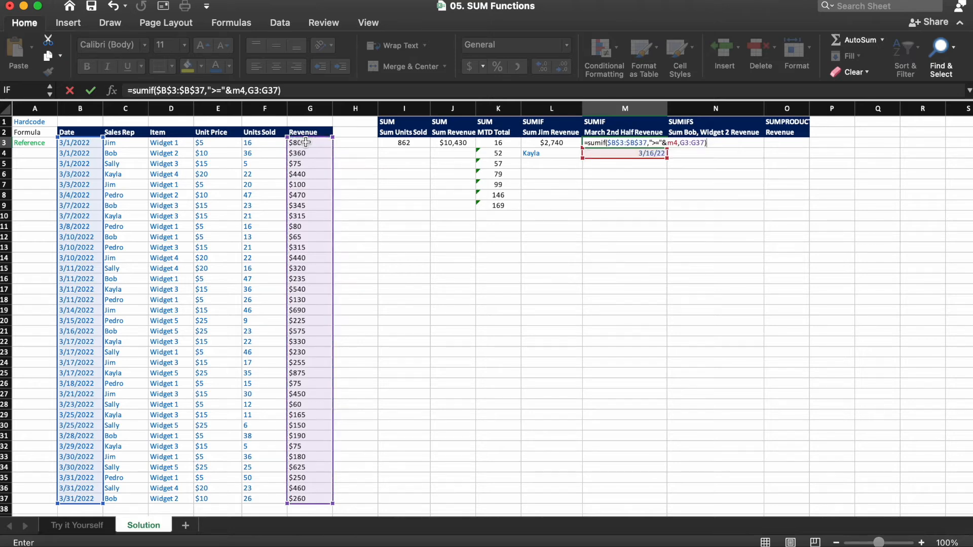
key("Return")
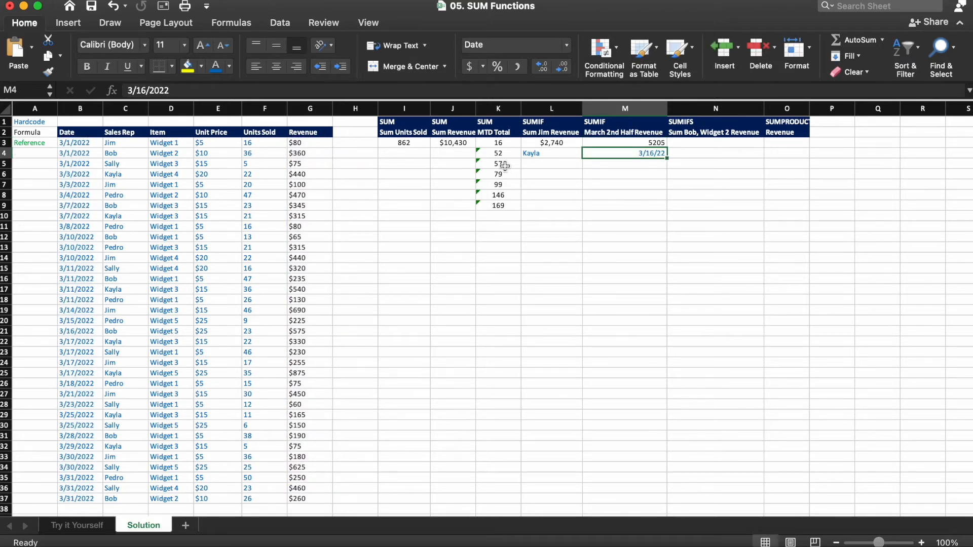
- Copy the formatting of L3 onto the March 2nd Half Revenue result in M3
left_click(625, 143)
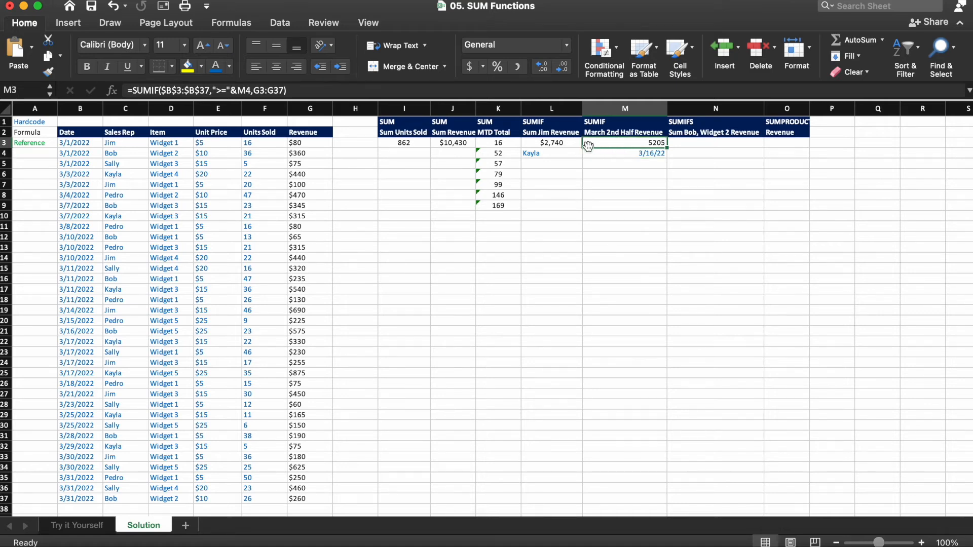
left_click(566, 144)
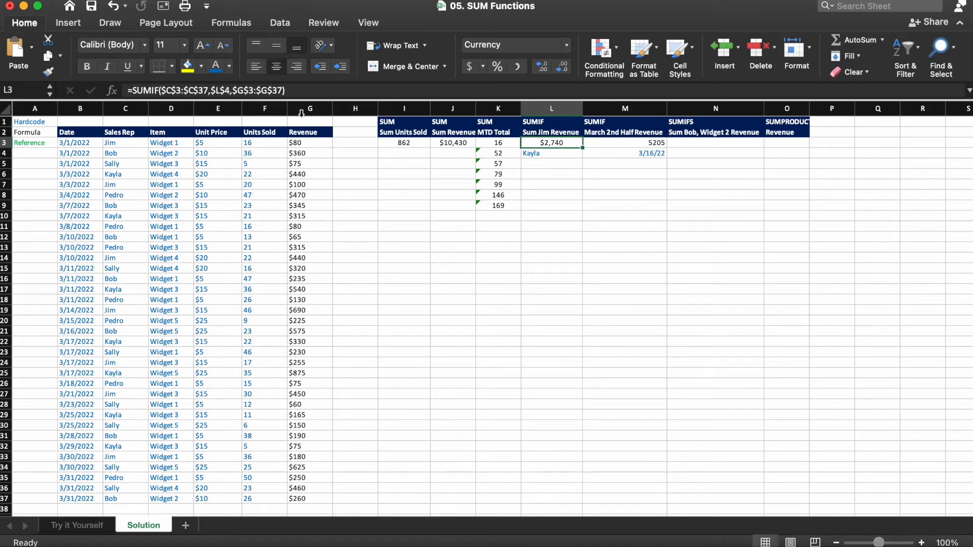
left_click(49, 74)
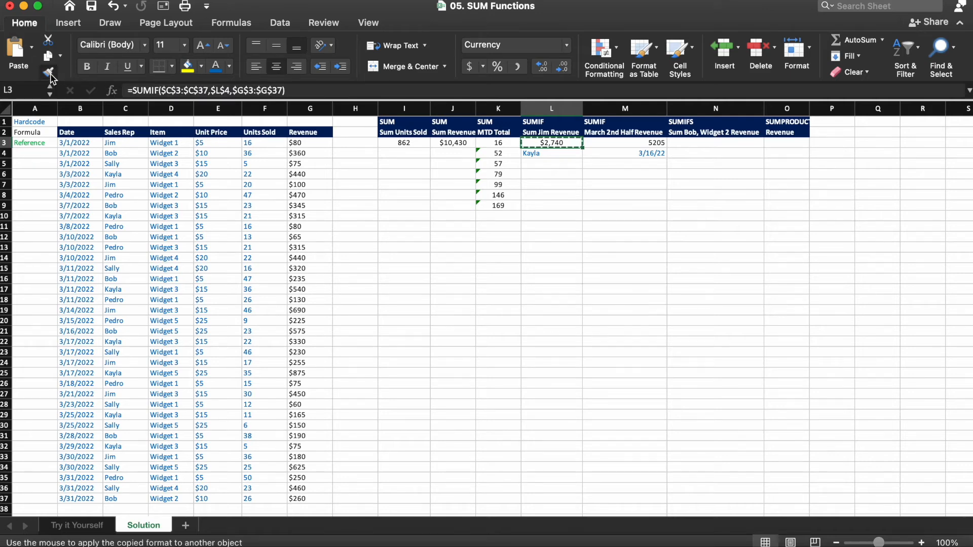
left_click(603, 147)
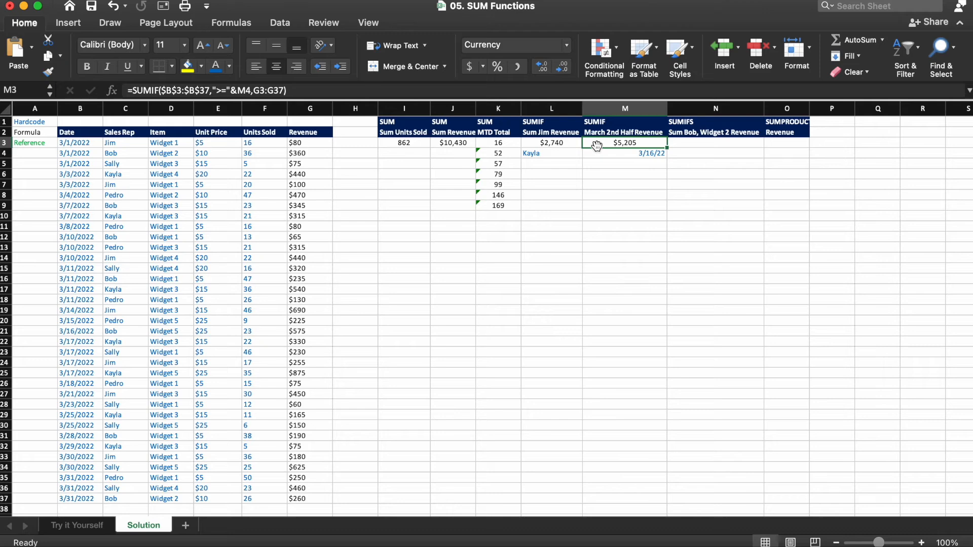
- Change the criterion date in M4 to 3/10/22 and select the revenues G12:G37 to check their sum against M3
left_click(636, 155)
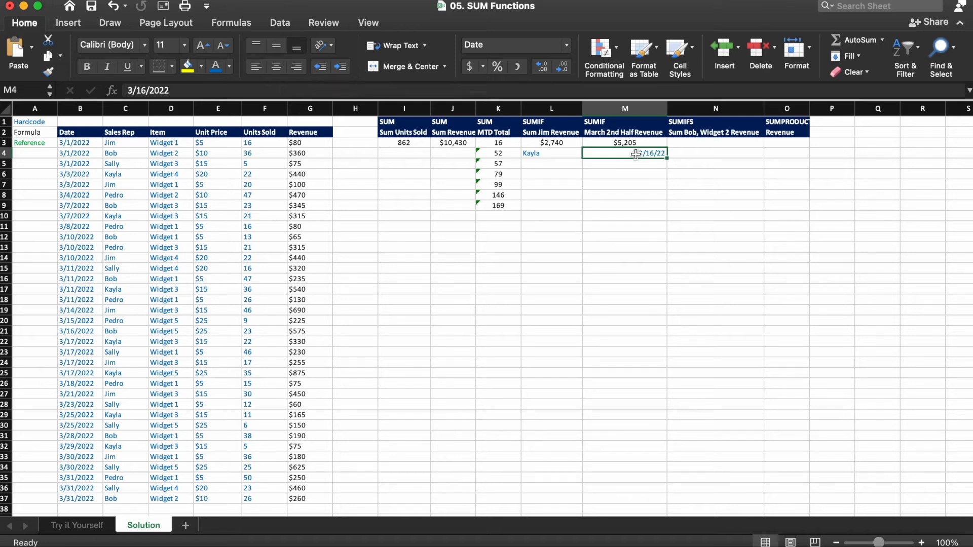
type("3/10")
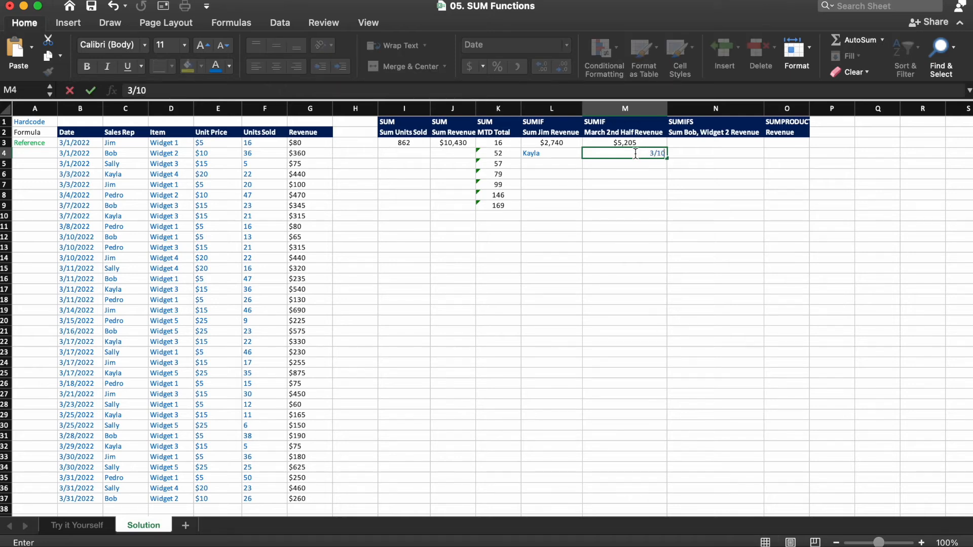
type("/22")
key("Return")
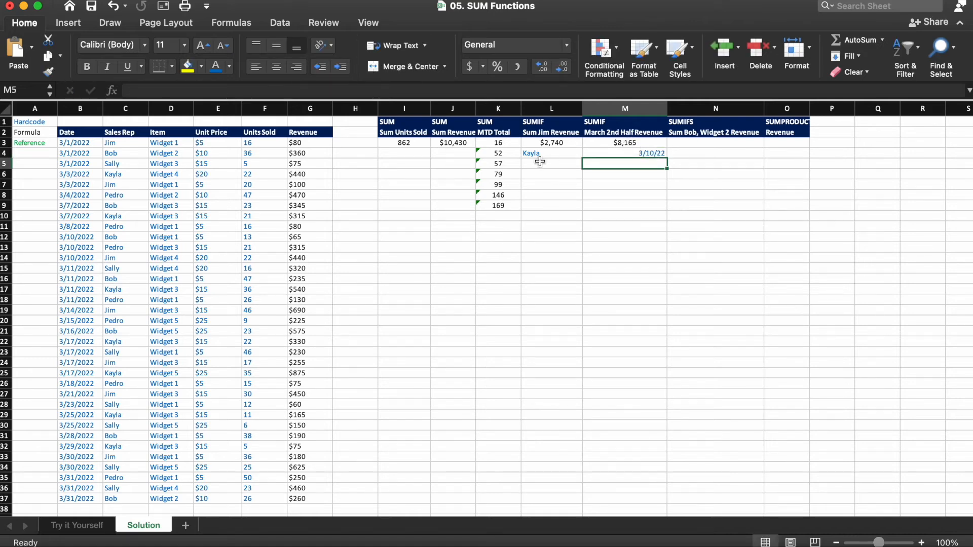
left_click(307, 238)
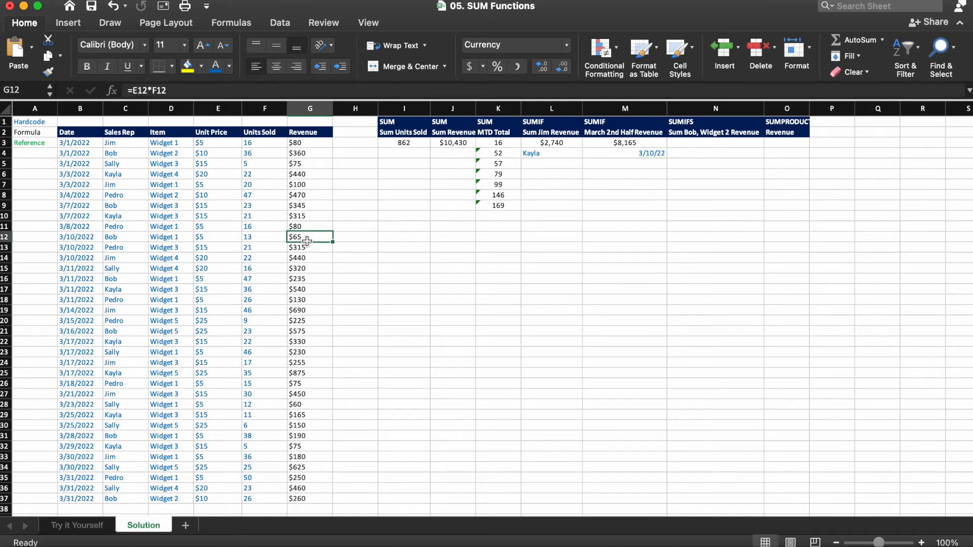
key("super+shift+Down")
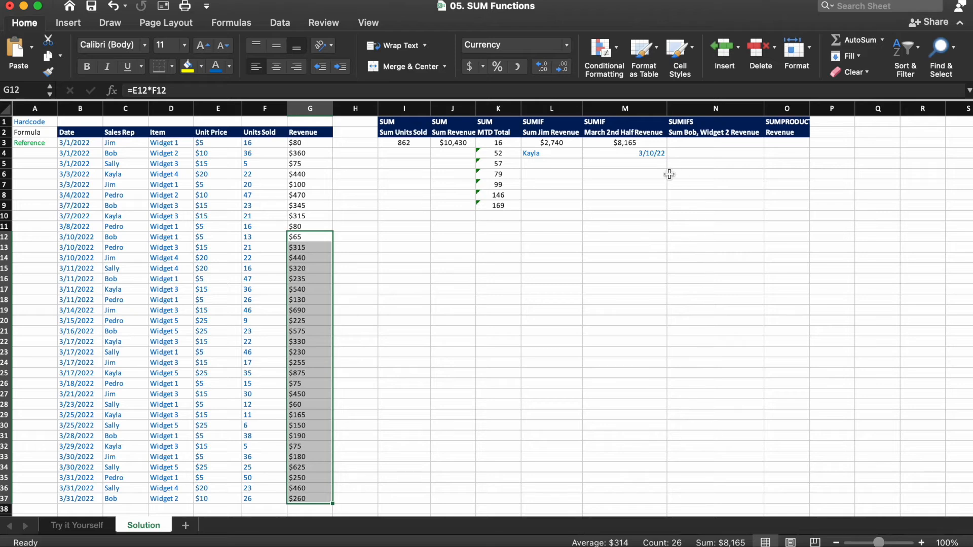
- Enter the sales rep's name from the N2 header in N4 and Widget 2 in N5, and make both blue
left_click(698, 145)
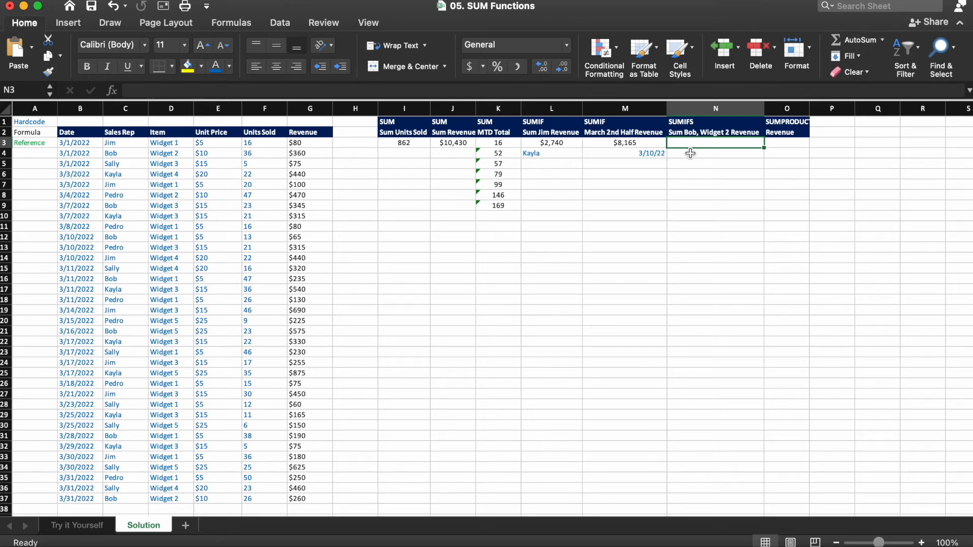
left_click(691, 153)
type("Bob")
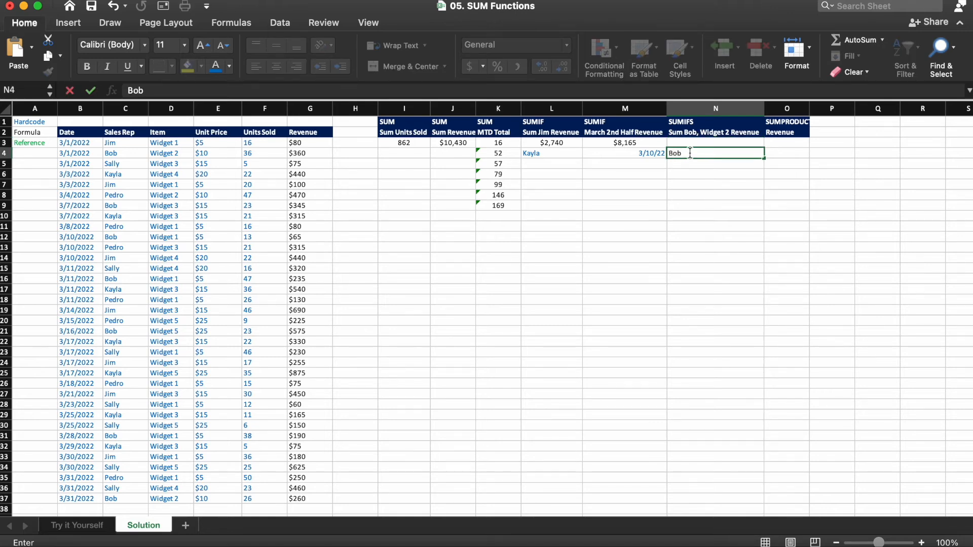
key("Return")
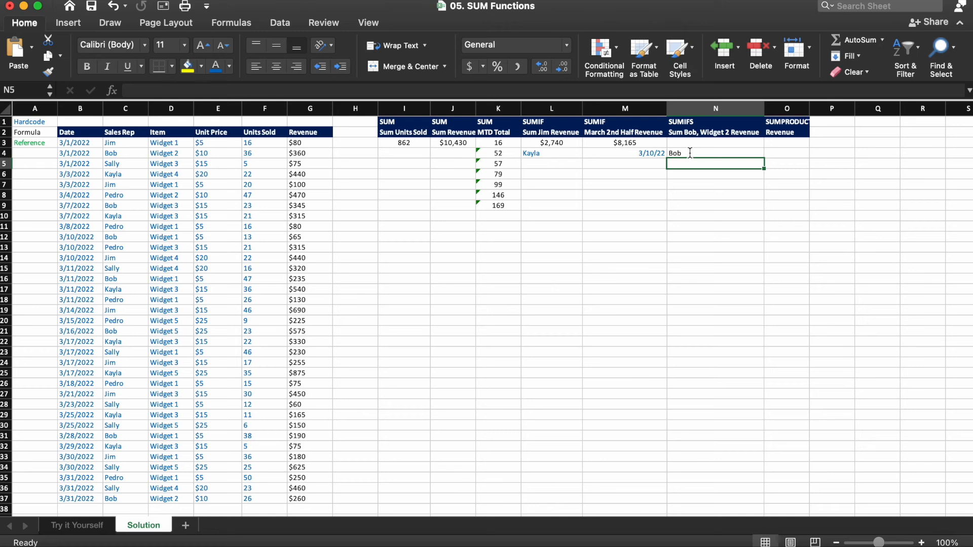
type("Widge")
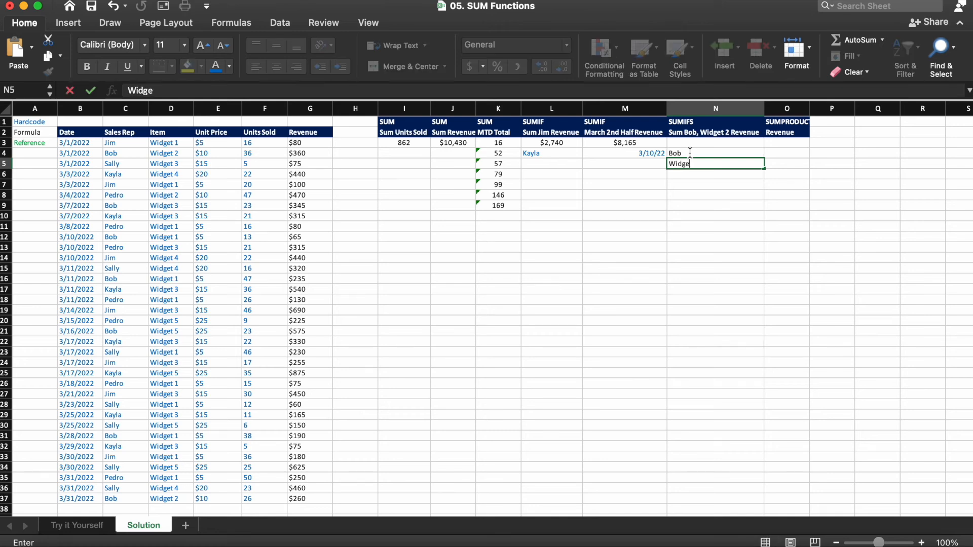
type("t 2")
key("Return")
key("Up")
key("Up")
key("shift+Down")
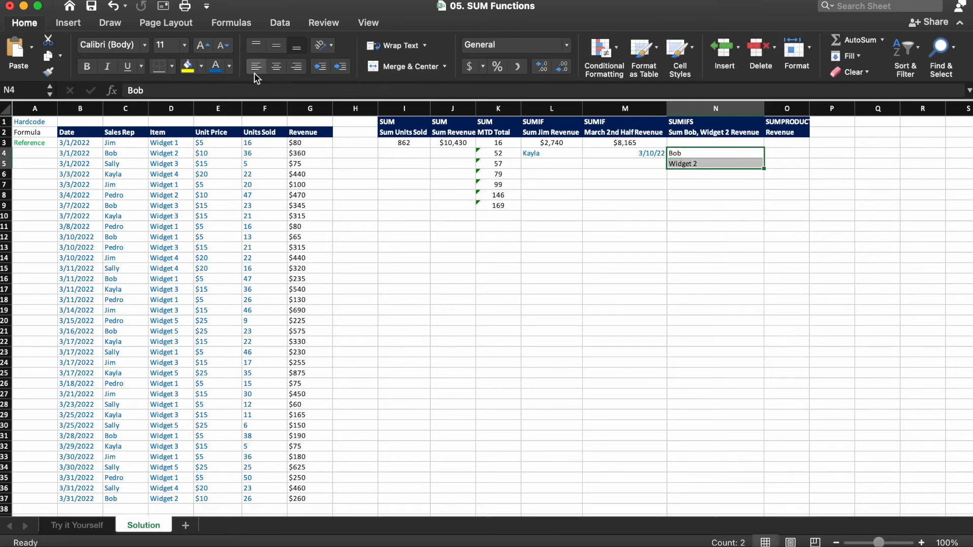
left_click(216, 67)
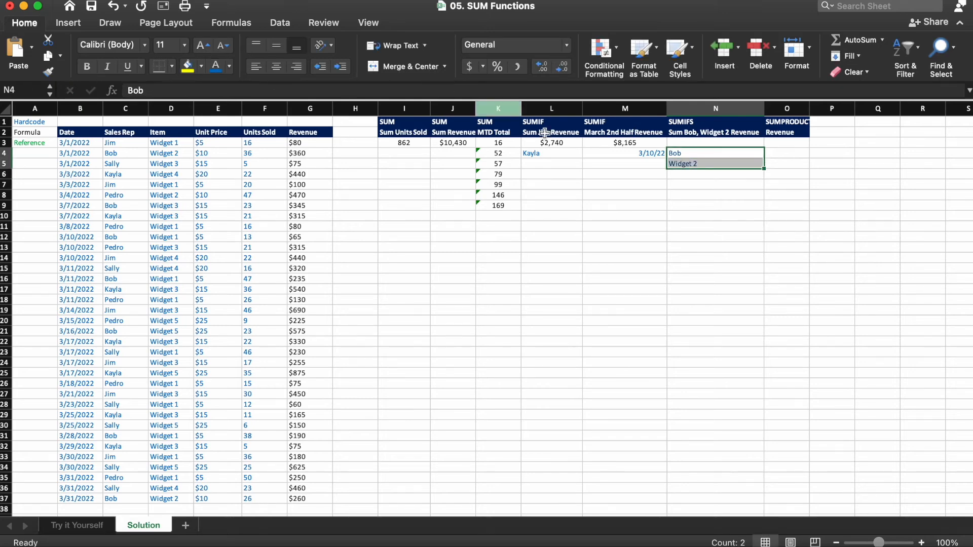
- Start a SUMIFS formula in N3 with the Revenue values $G$3:$G$37 as the absolute sum range
left_click(688, 145)
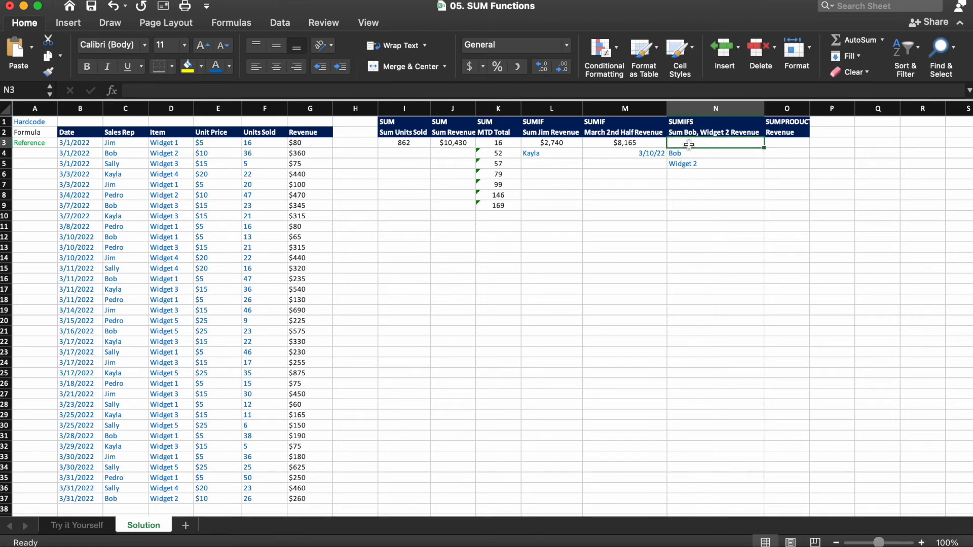
type("=su")
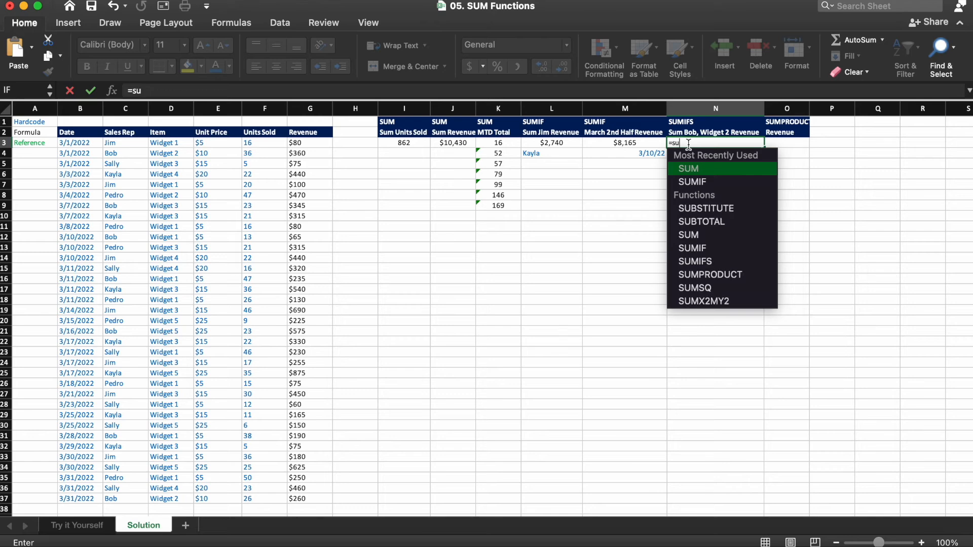
type("mifs")
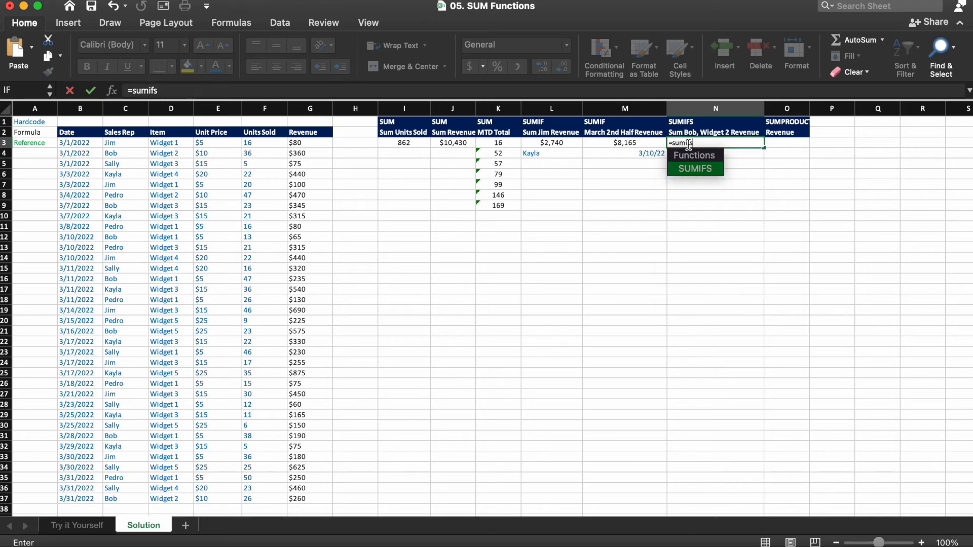
key("Tab")
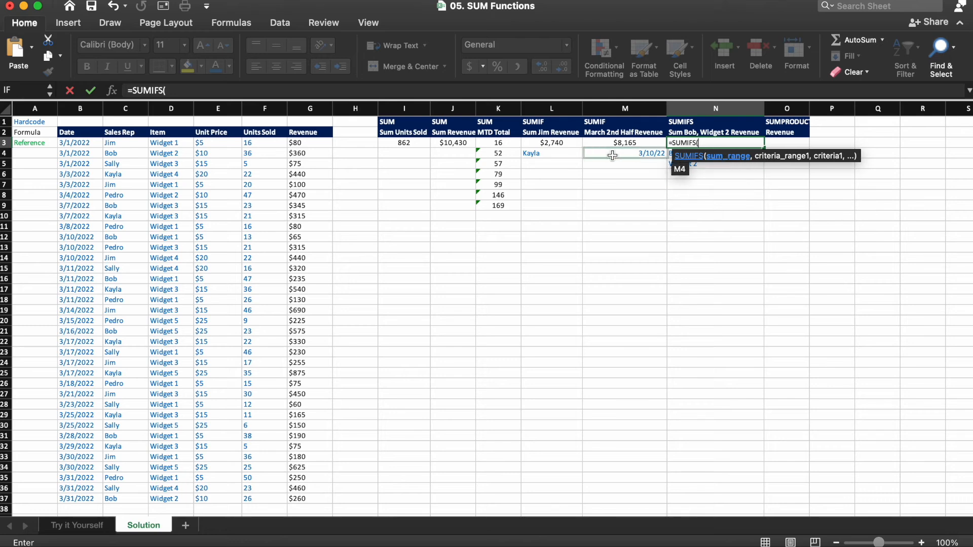
left_click(313, 145)
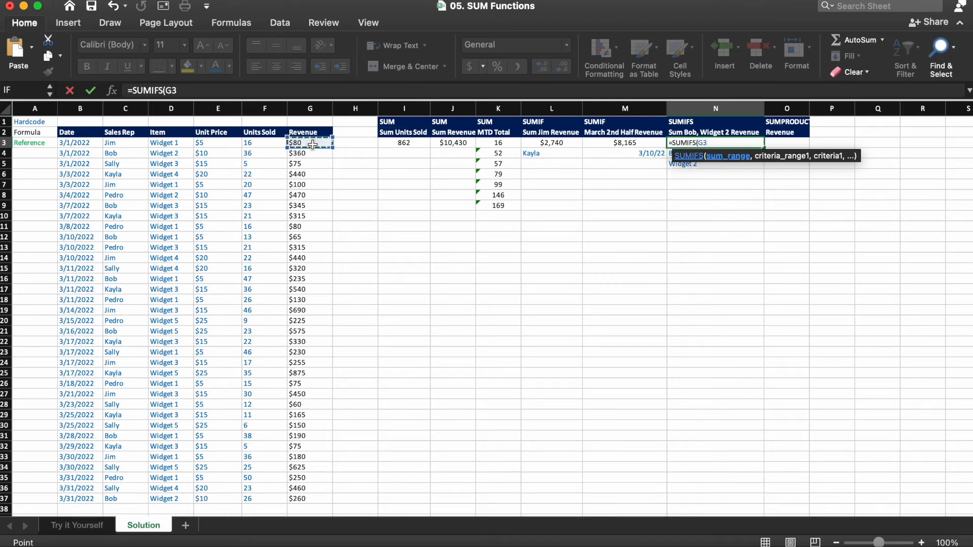
key("shift+Down")
key("shift+Down")
key("shift+Down")
key("shift+Down")
key("shift+Down")
key("shift+Down")
key("shift+Down")
key("shift+Down")
key("shift+Down")
key("shift+Down")
key("shift+Down")
key("shift+Down")
key("shift+Down")
key("shift+Down")
key("shift+Down")
key("shift+Down")
key("shift+Down")
key("shift+Down")
key("shift+Down")
key("shift+Down")
key("shift+Down")
key("shift+Down")
key("shift+Down")
key("shift+Down")
key("shift+Down")
key("shift+Down")
key("shift+Down")
key("shift+Down")
key("shift+Down")
key("shift+Down")
key("shift+Down")
key("shift+Down")
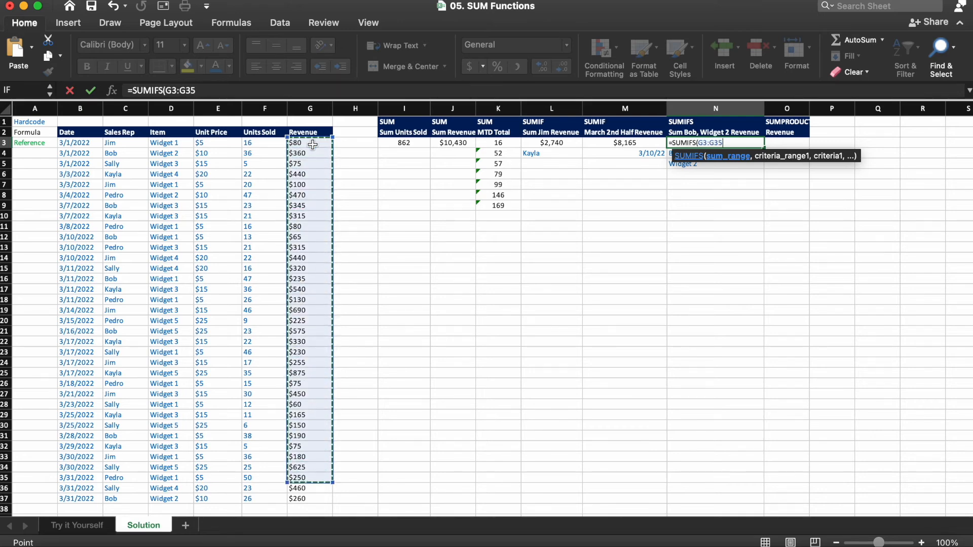
key("shift+Down")
key("shift+Down")
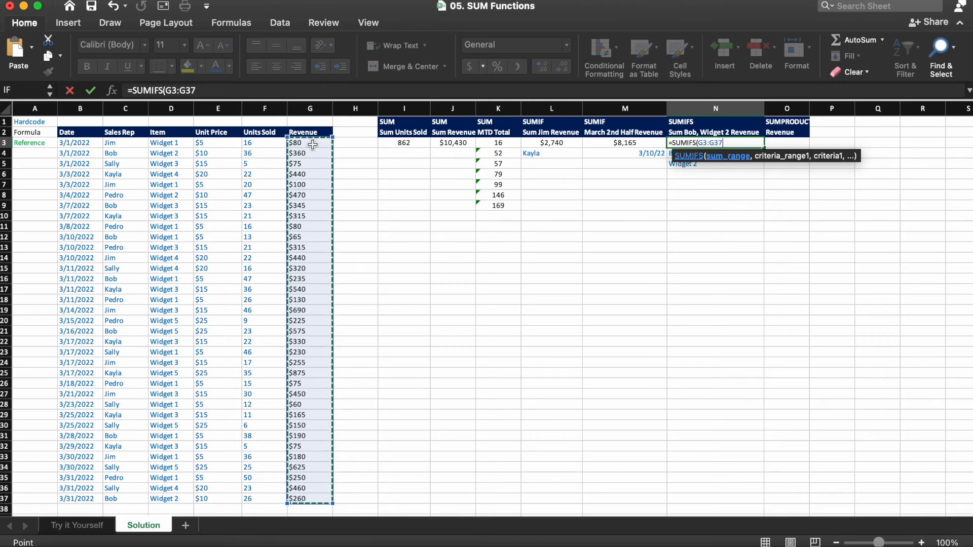
key("F4")
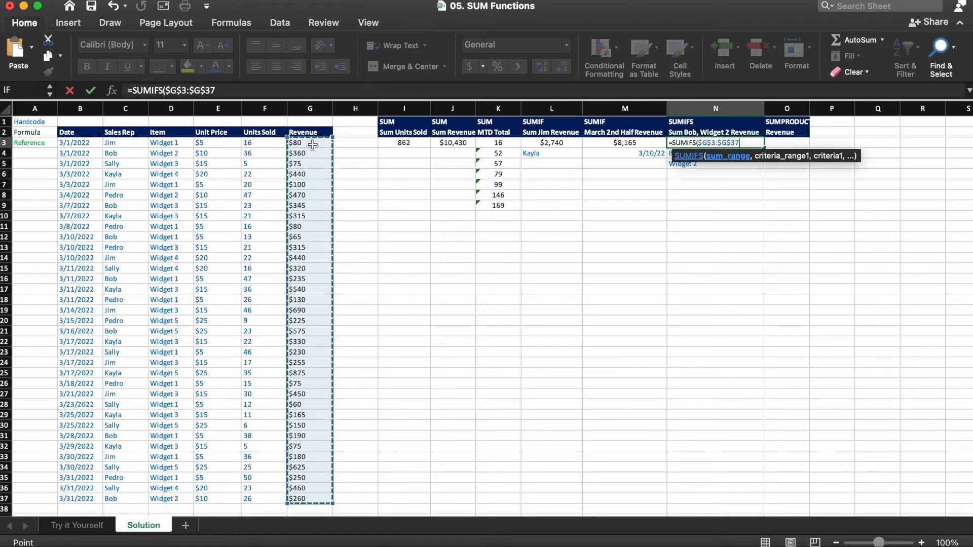
type(",")
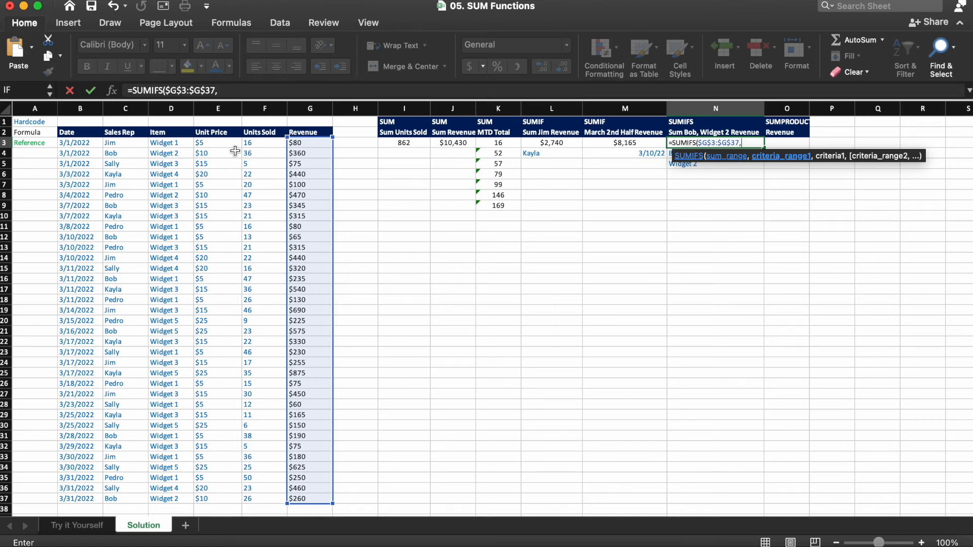
- Add the Sales Rep range C3:$C$37 as the first criteria range in the N3 formula, with $N$4 as its criterion
left_click(126, 143)
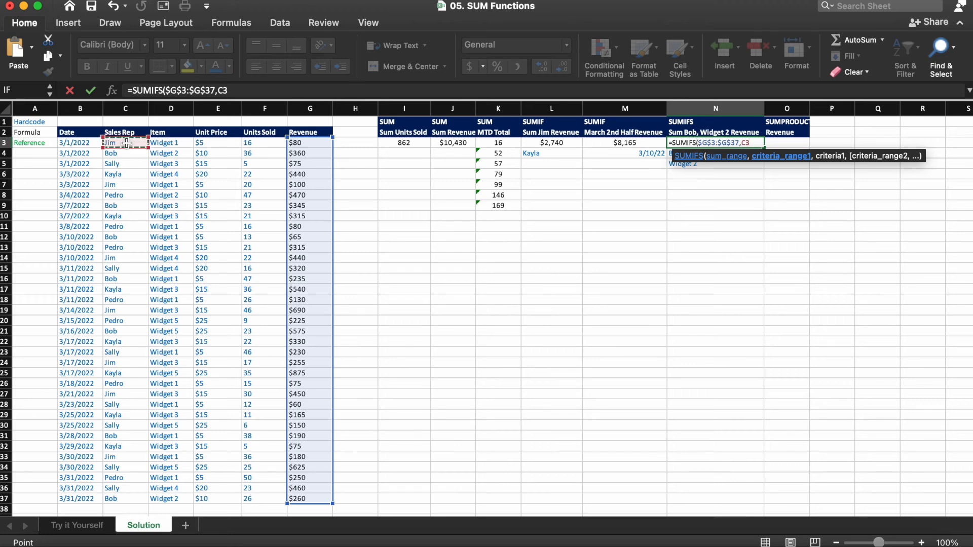
type(":")
type("c7")
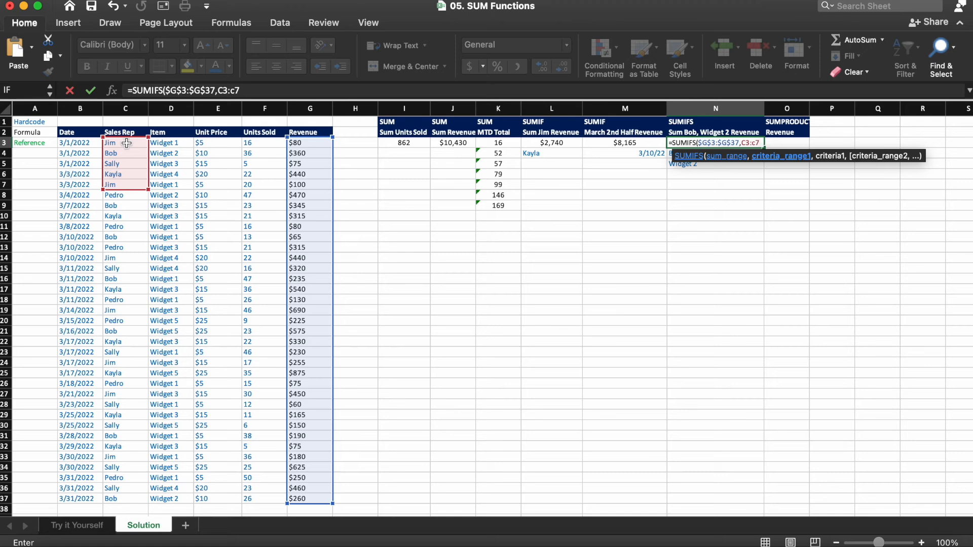
key("BackSpace")
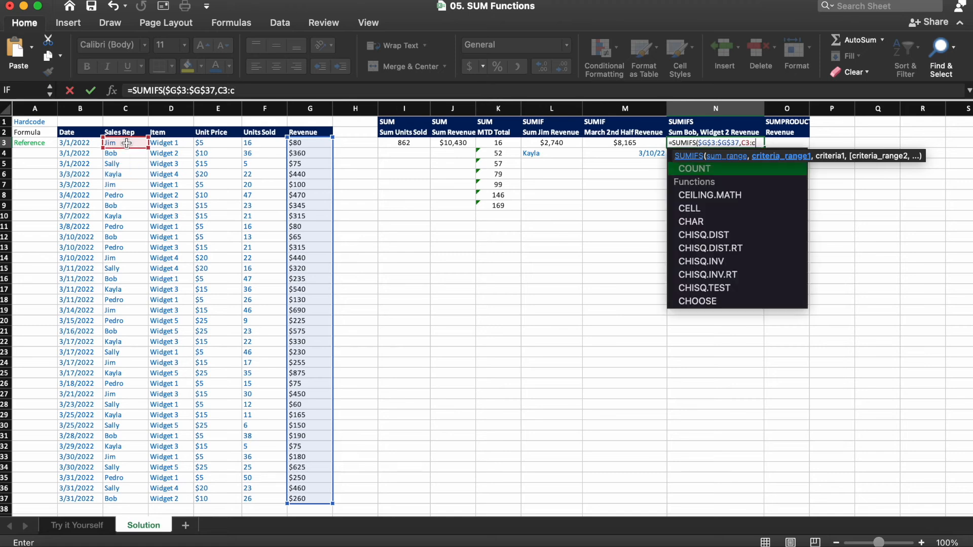
type("37")
key("super+t")
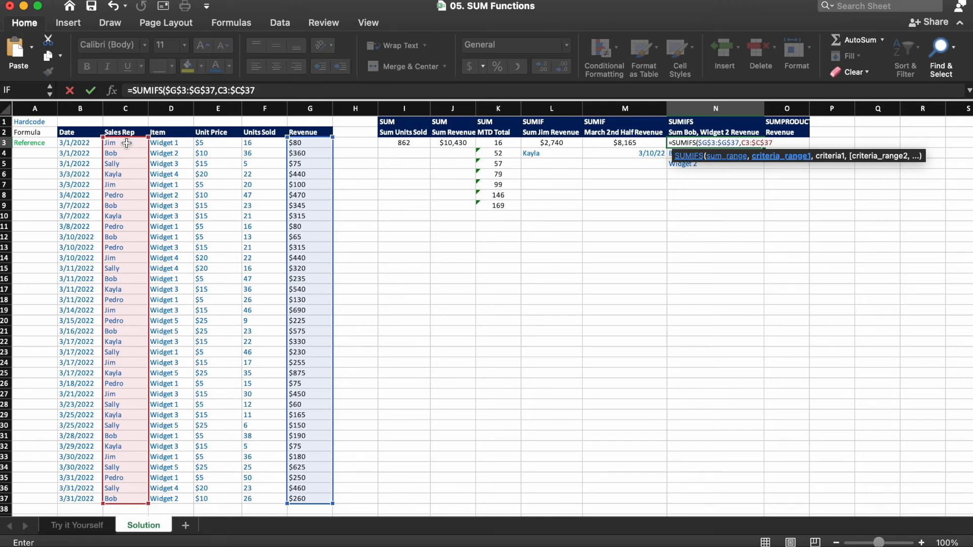
type(",")
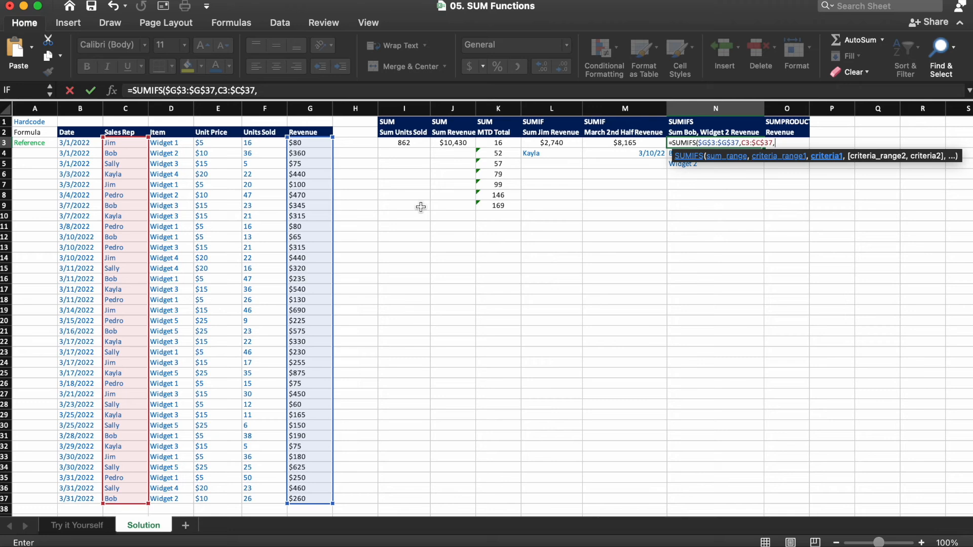
type("n4")
key("F4")
type(",")
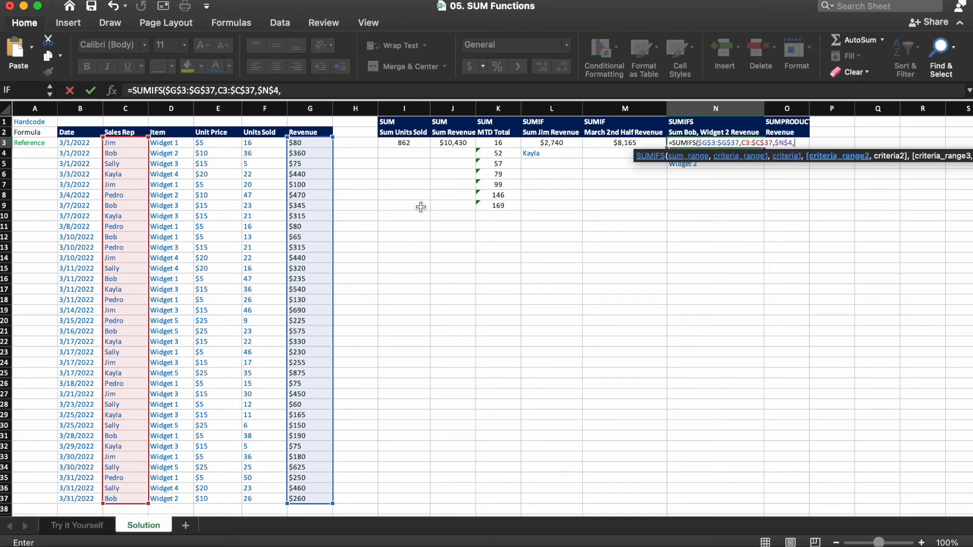
- Complete the N3 SUMIFS formula with the Item range $D$3:$D$37 as the second criteria range and N5 as its criterion
left_click(178, 144)
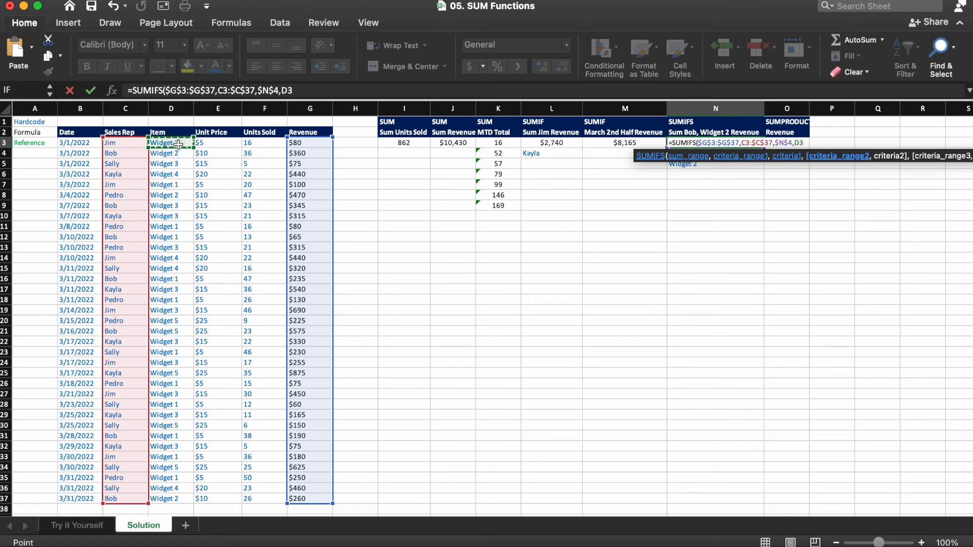
key("super+shift+Down")
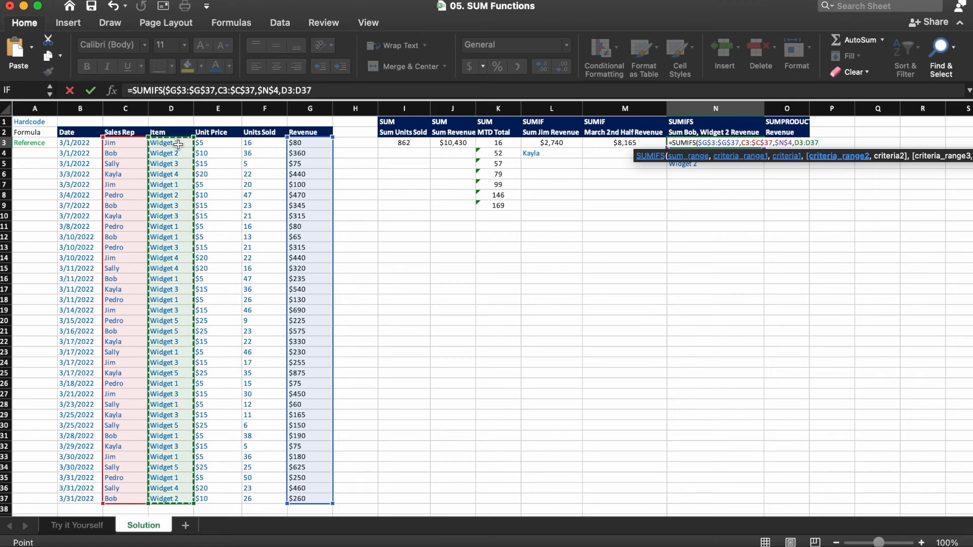
key("F4")
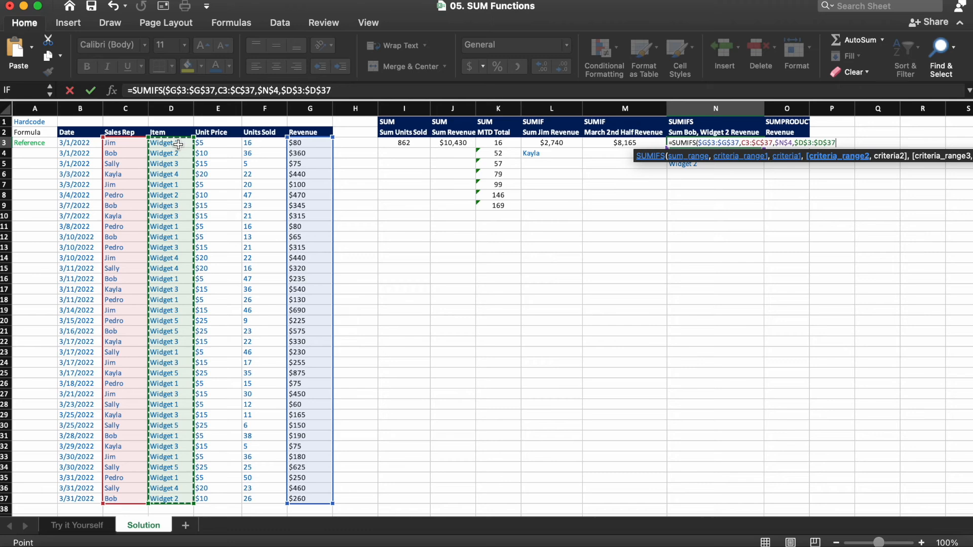
type(",")
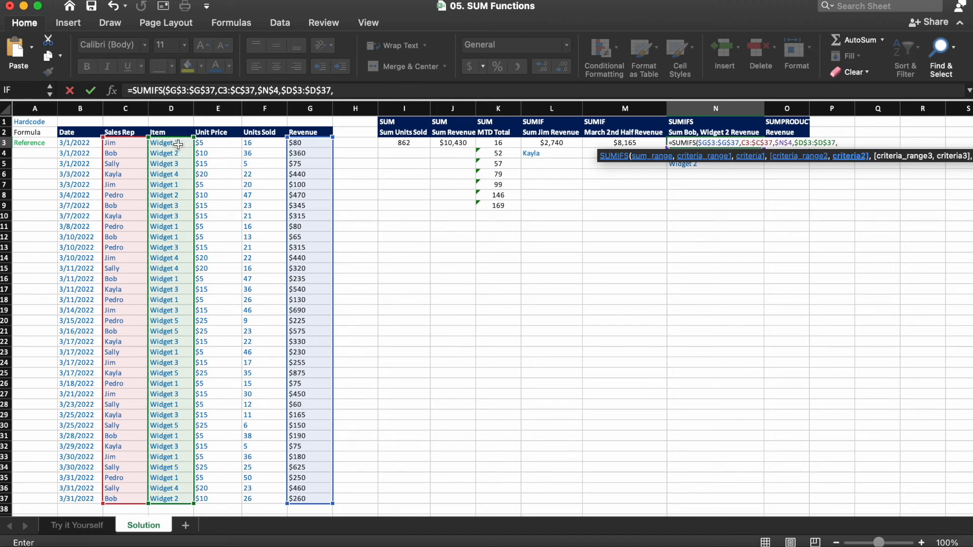
type("n")
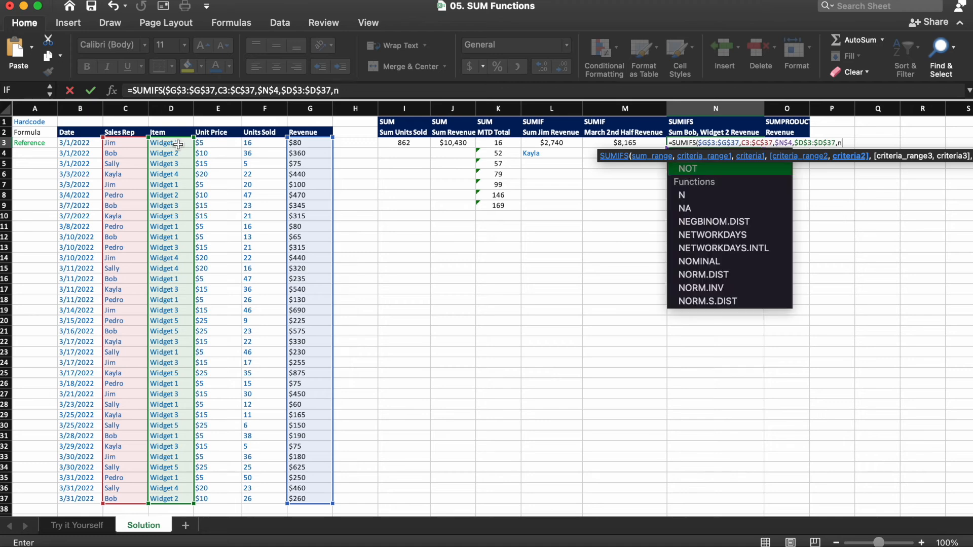
type("5")
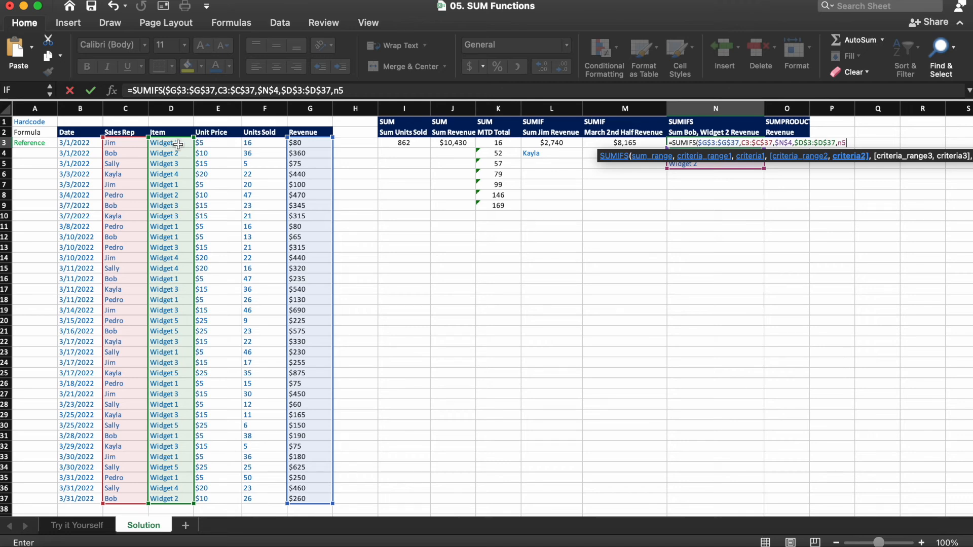
type(")")
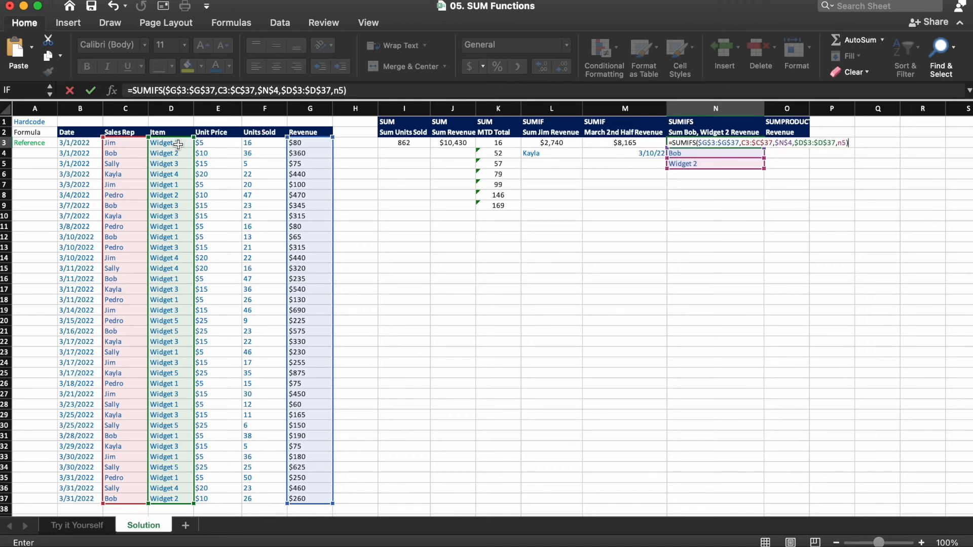
key("Return")
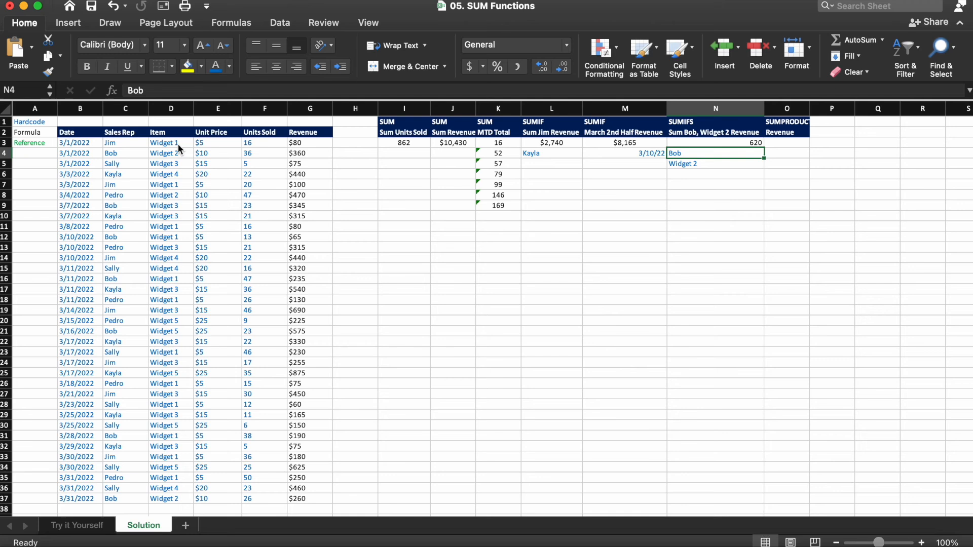
- Copy the currency formatting of M3 onto the SUMIFS result in N3
key("Up")
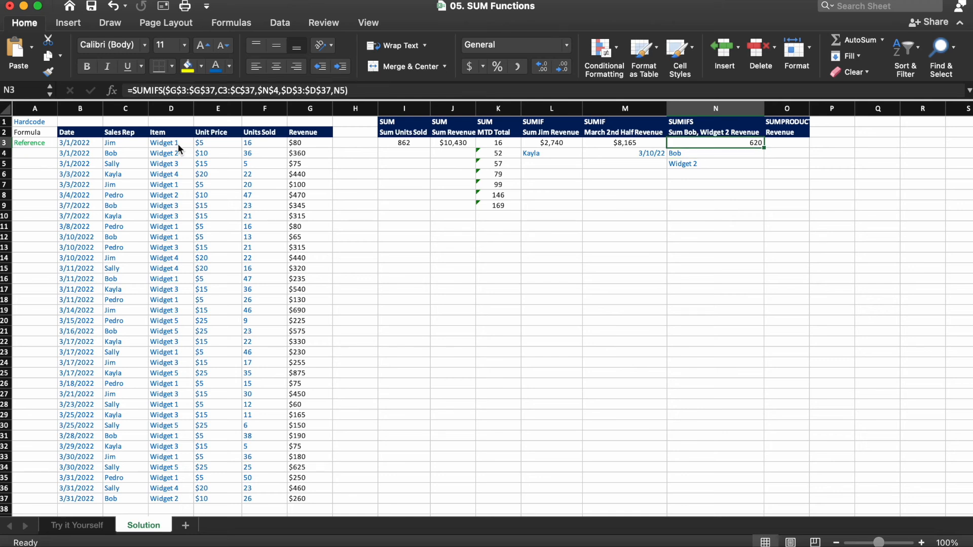
left_click(611, 144)
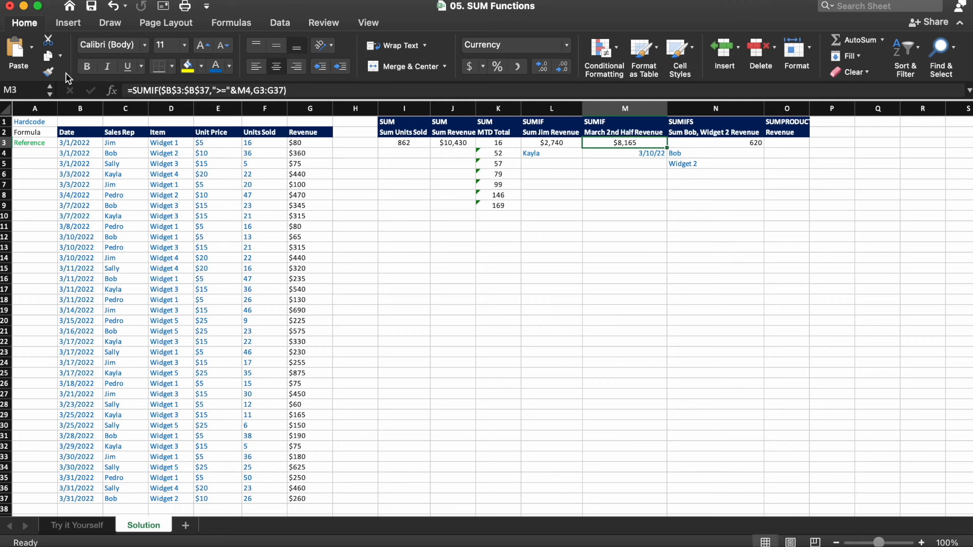
left_click(49, 74)
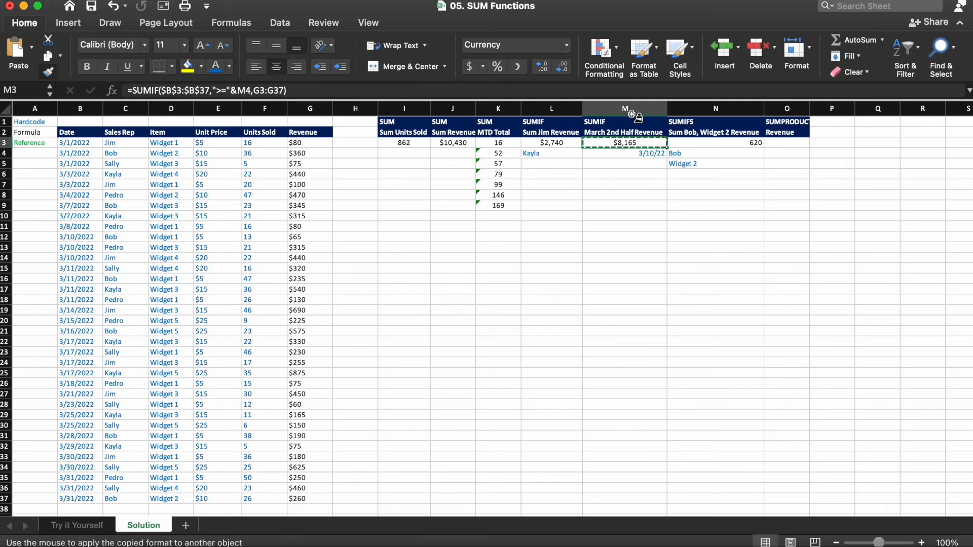
left_click(715, 145)
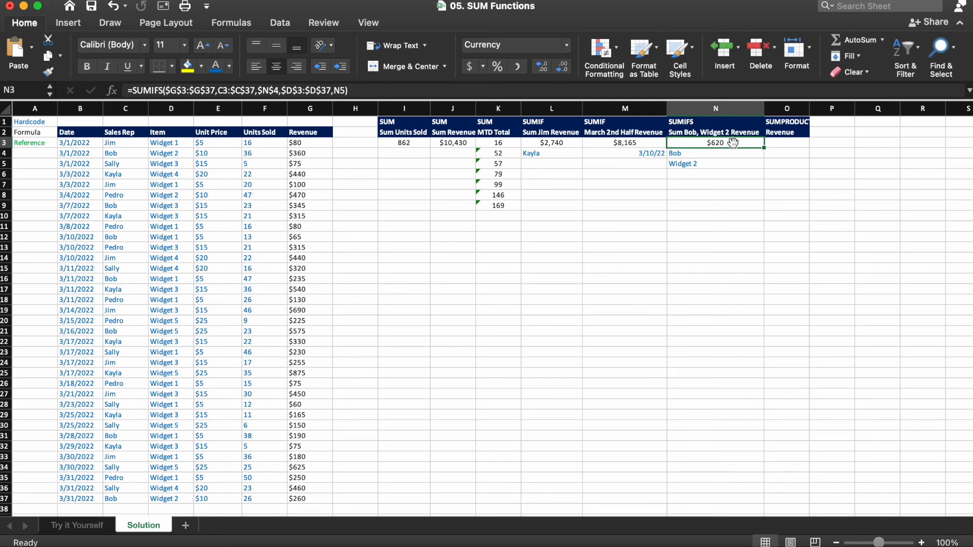
- Test the SUMIFS formula by changing N4 to the sales rep named in C3 and N5 to Widget 1, and check N3
left_click(705, 155)
type("Jim")
key("Return")
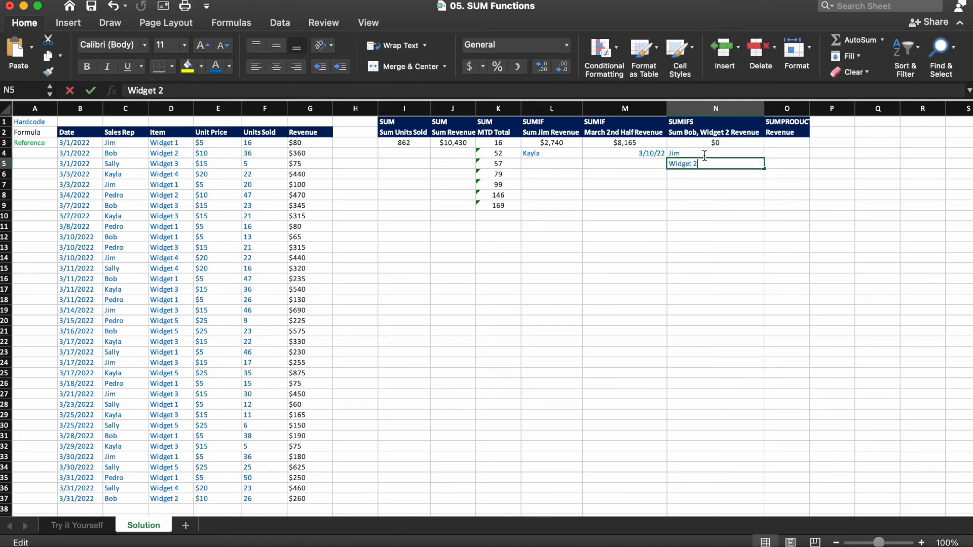
type("Widget 1")
key("Return")
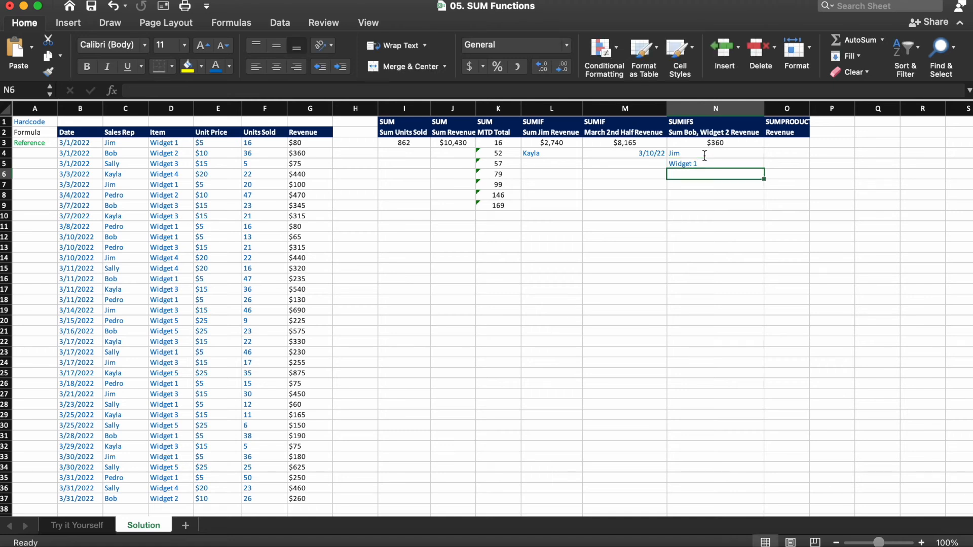
left_click(699, 155)
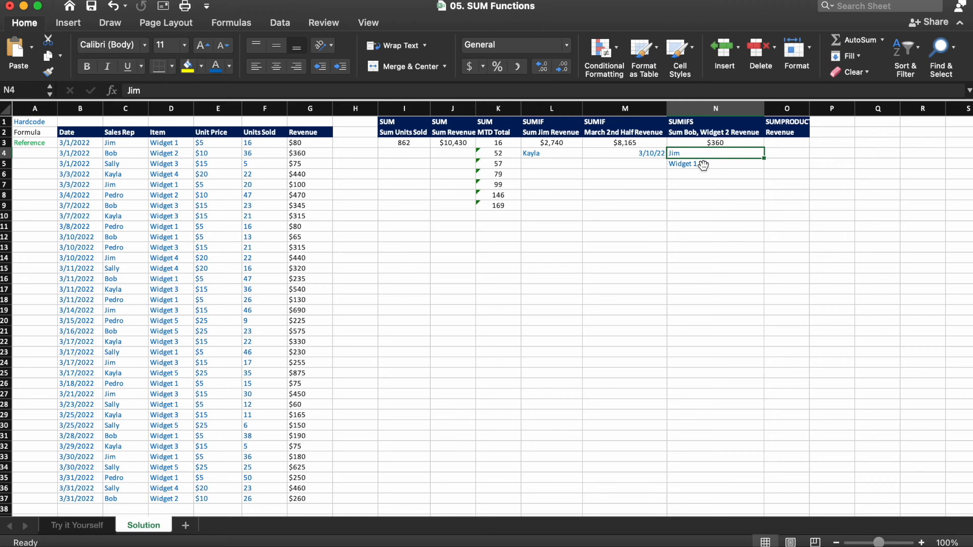
left_click(726, 143)
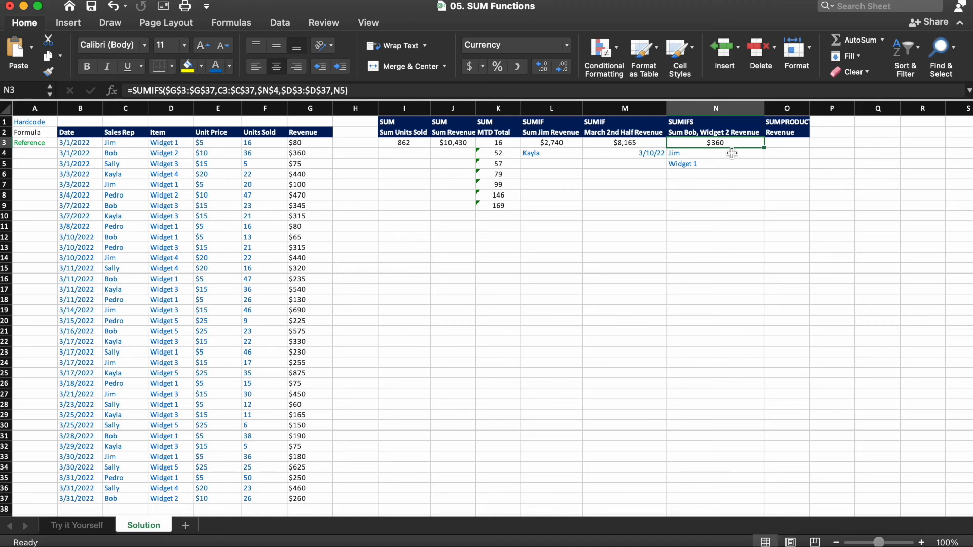
- Enter a SUMPRODUCT formula in O3 that multiplies Unit Price E3:E7 by Units Sold F3:F7
left_click(787, 141)
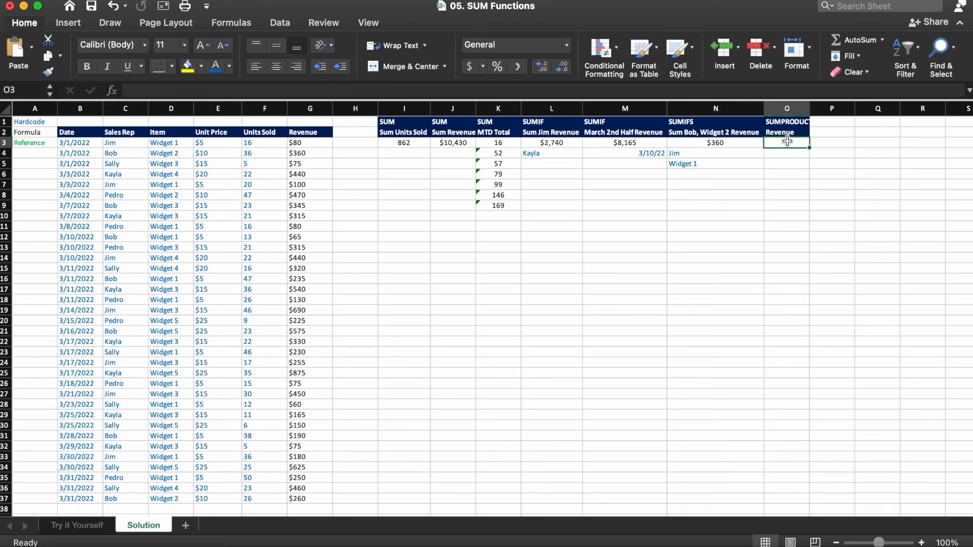
type("=")
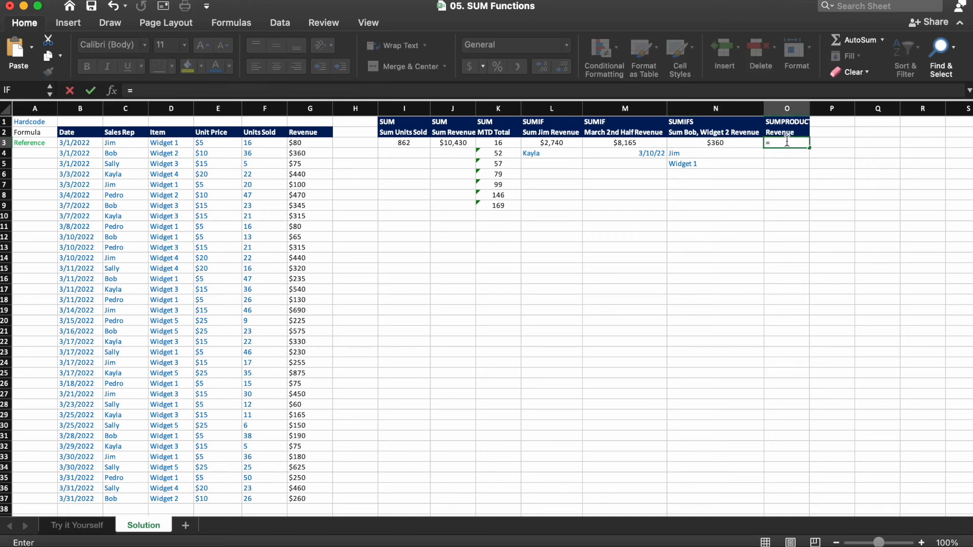
type("sum")
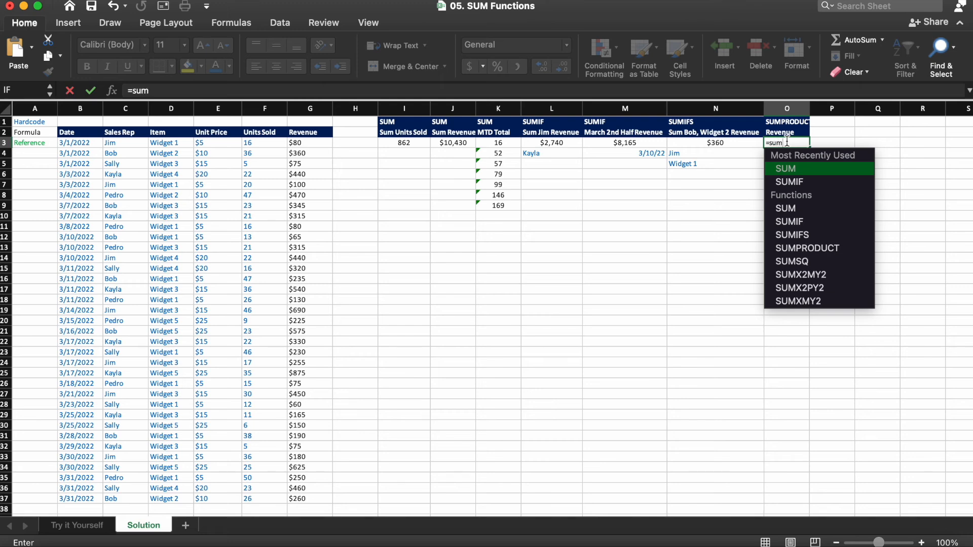
type("p")
key("Tab")
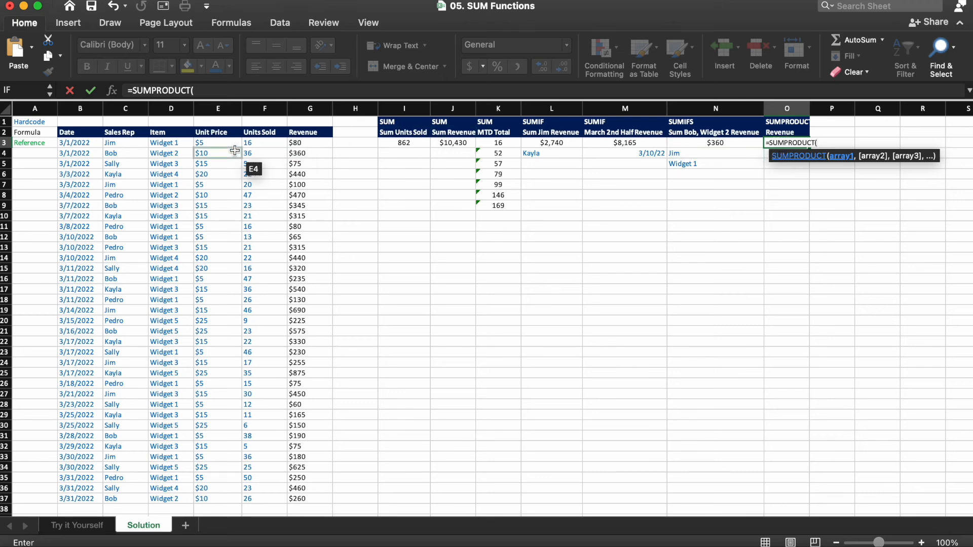
left_click_drag(229, 143, 224, 189)
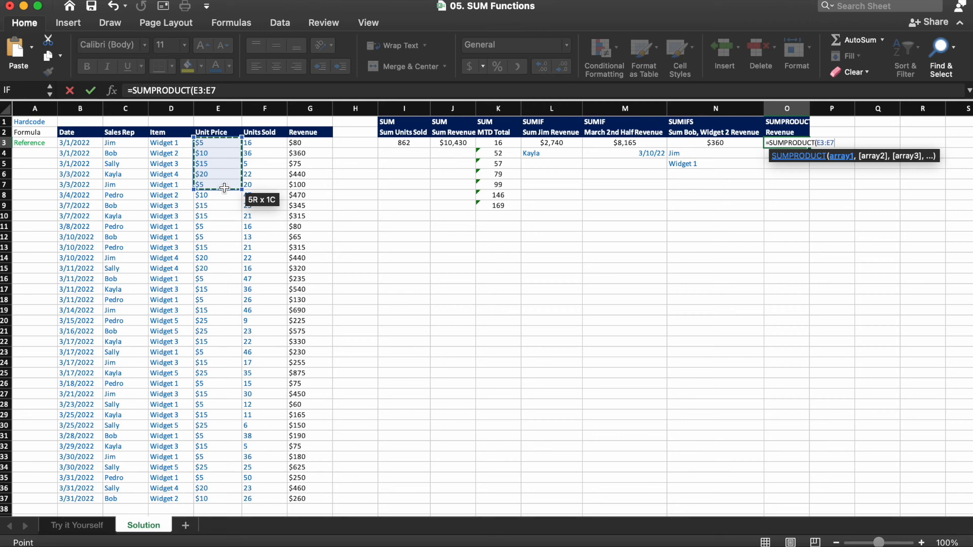
type(",")
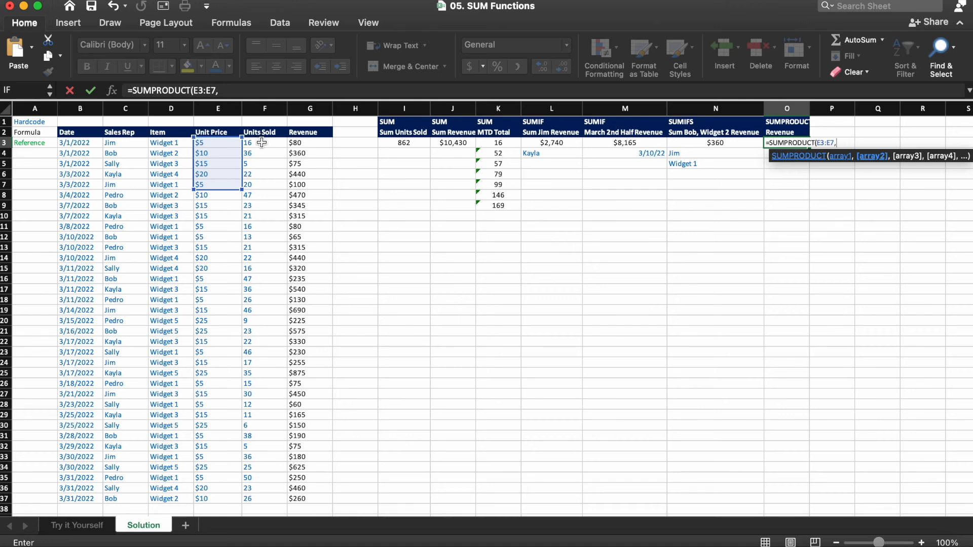
left_click_drag(261, 142, 258, 189)
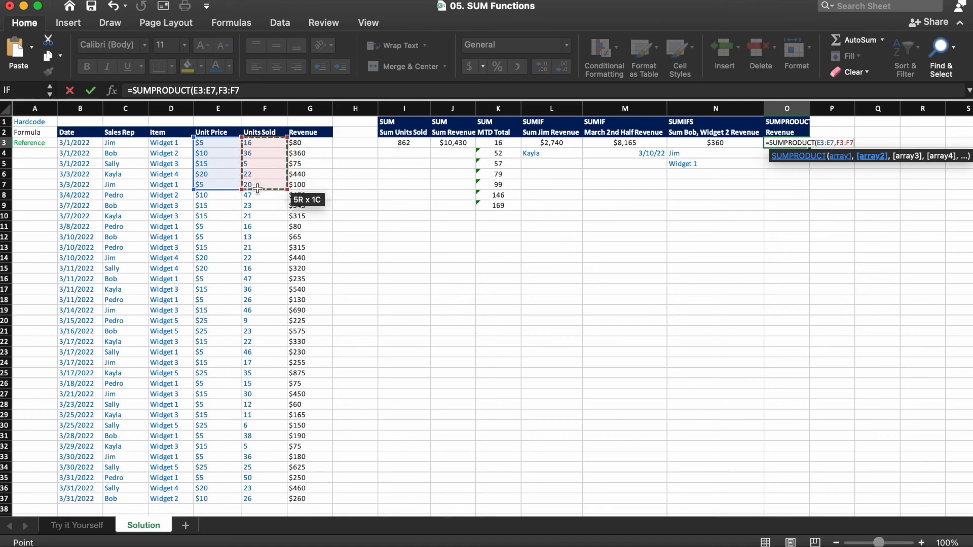
type(")")
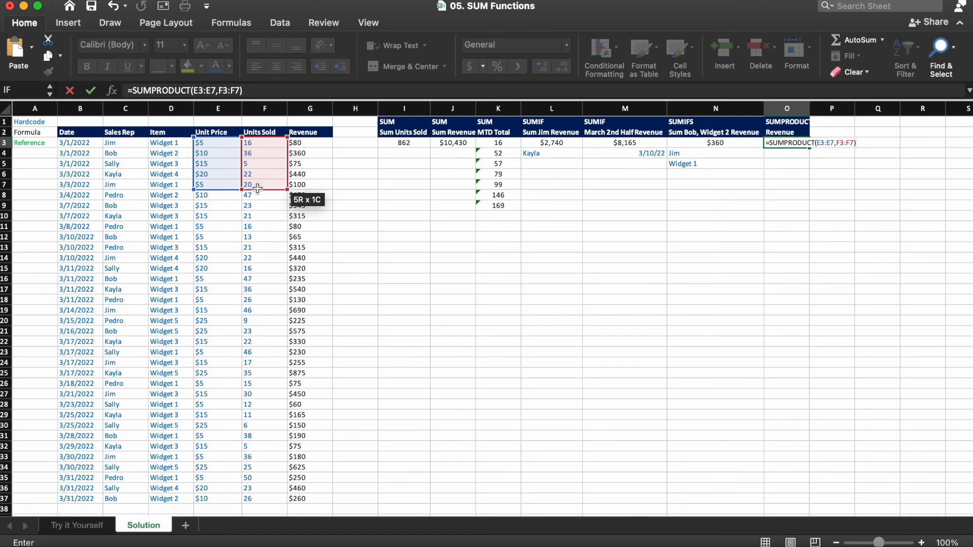
left_click_drag(258, 189, 257, 187)
key("Return")
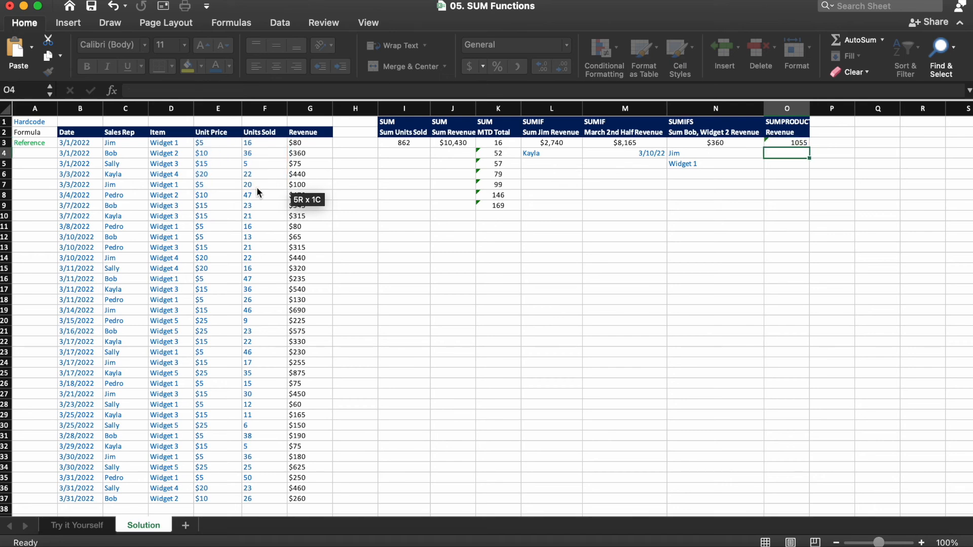
key("Up")
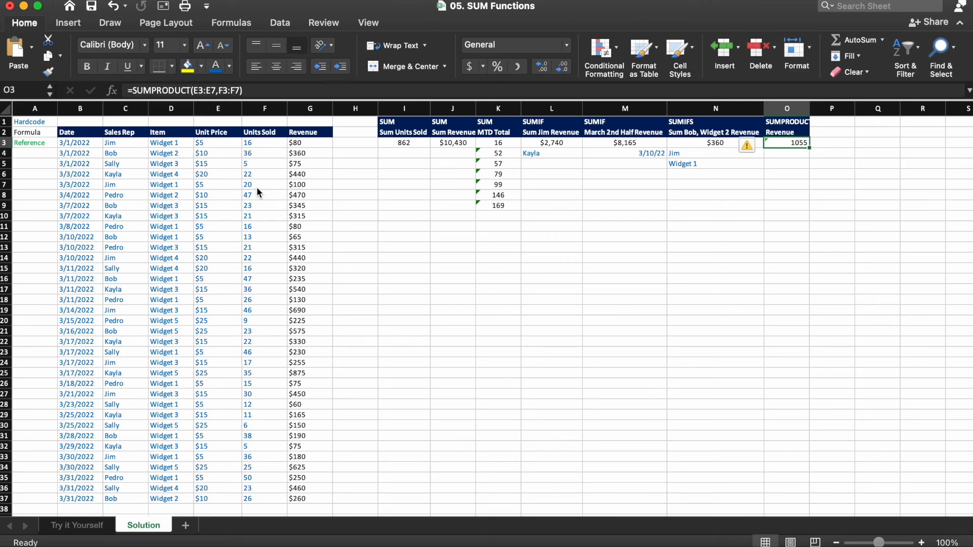
- Copy the currency formatting of N3 onto the SUMPRODUCT result in O3
left_click(718, 141)
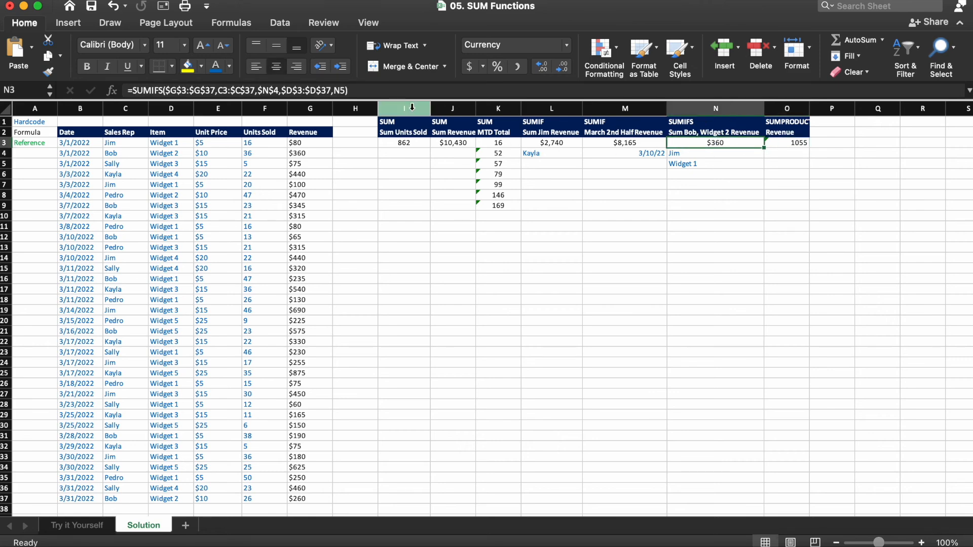
left_click(48, 72)
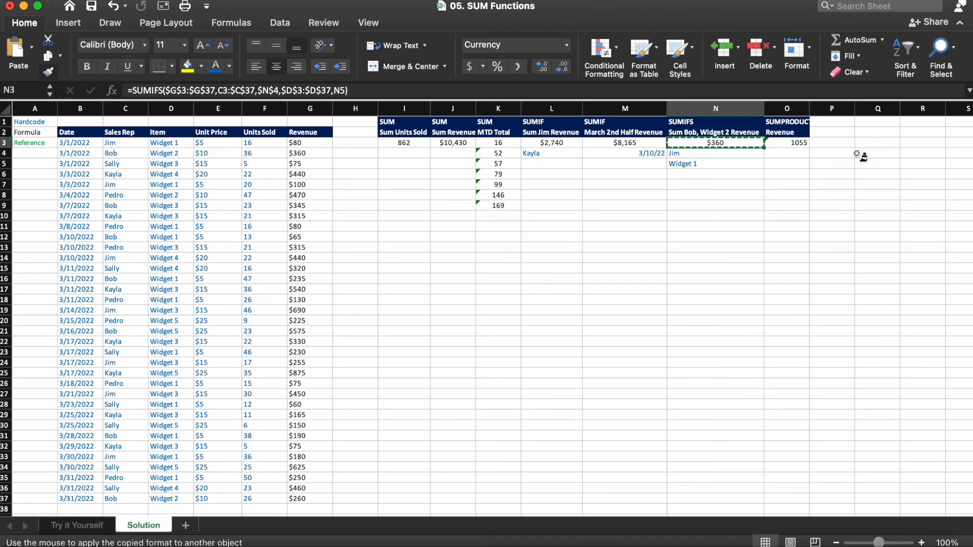
left_click(798, 144)
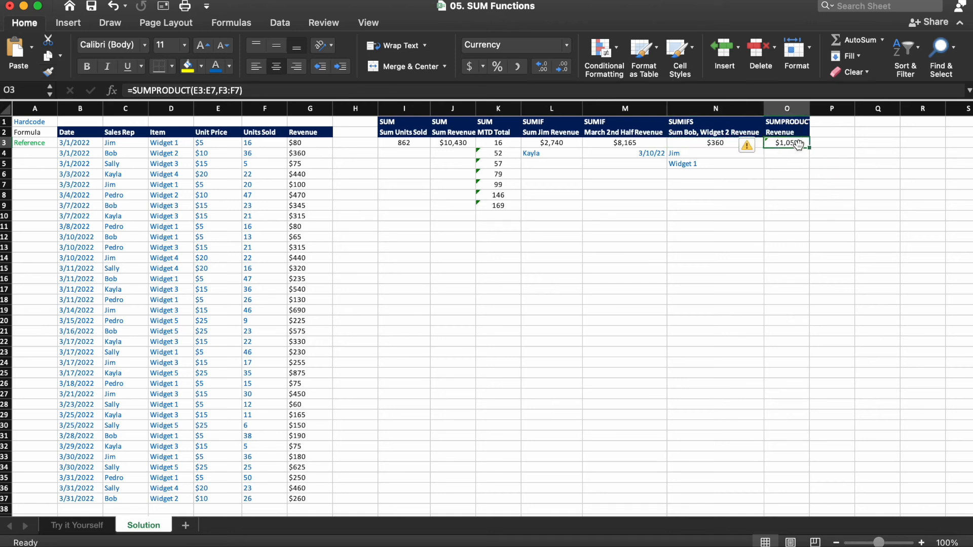
- Check the SUMPRODUCT result against the sum of the Revenue cells G3:G7
left_click(313, 141)
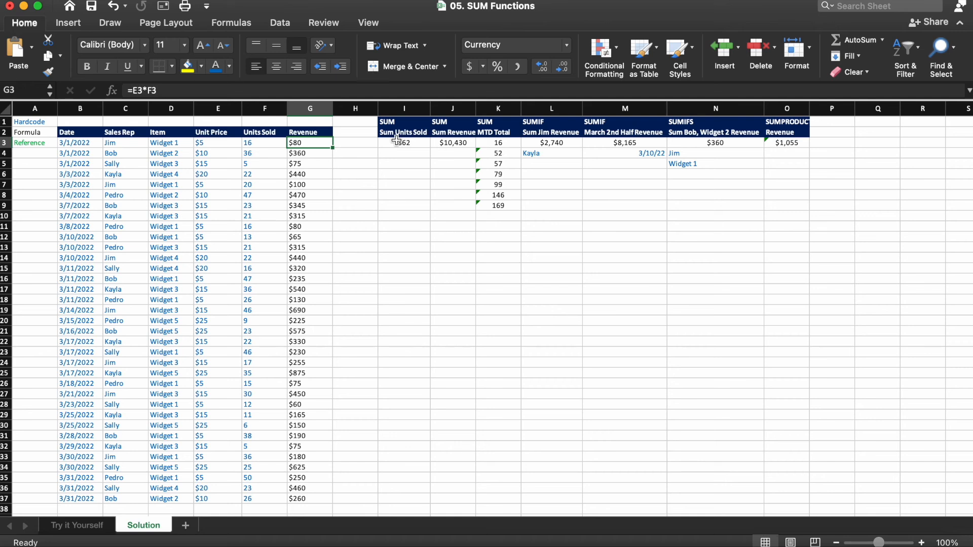
key("shift+Down")
key("shift+Down")
key("shift+Down")
key("shift+Down")
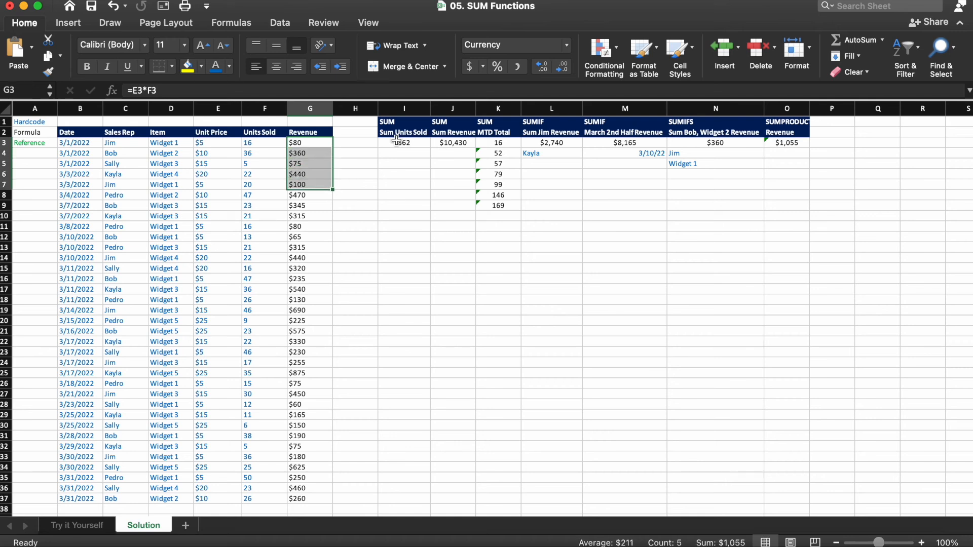
- Try extending the second array of the O3 SUMPRODUCT formula to F3:F8, and undo the change
left_click(800, 144)
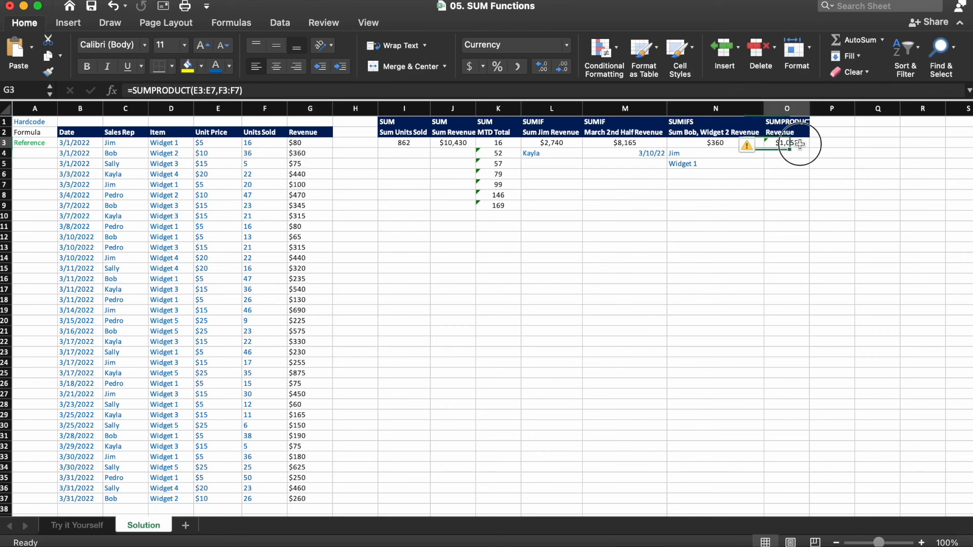
left_click(236, 91)
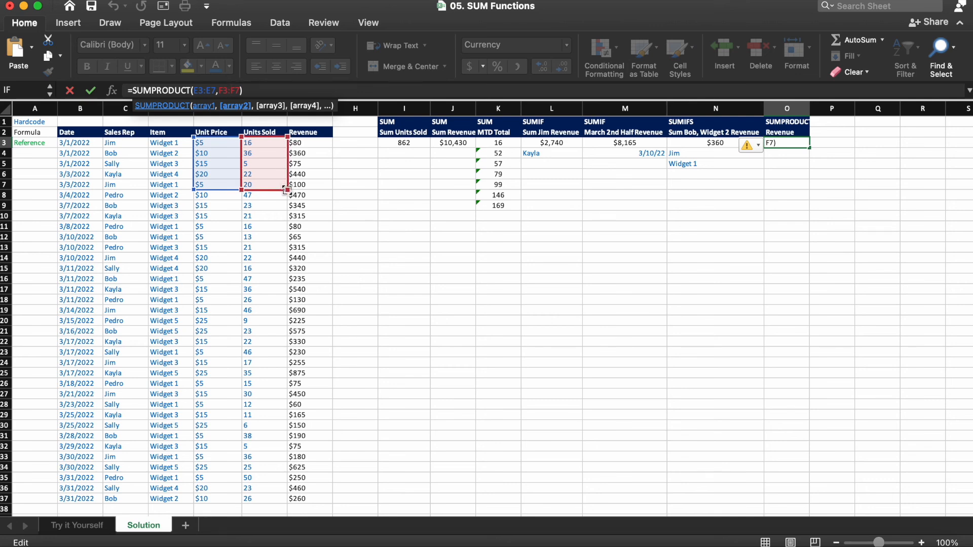
left_click_drag(285, 191, 285, 199)
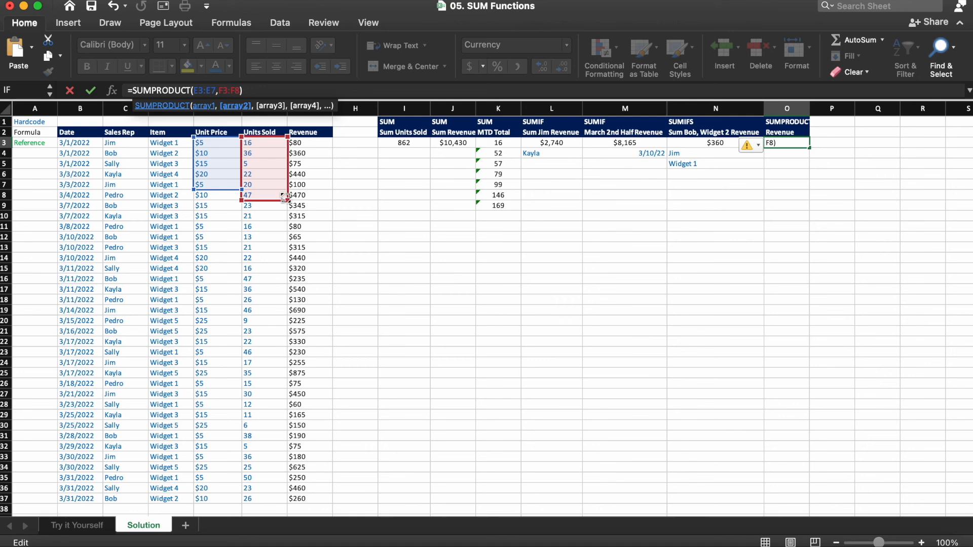
key("Return")
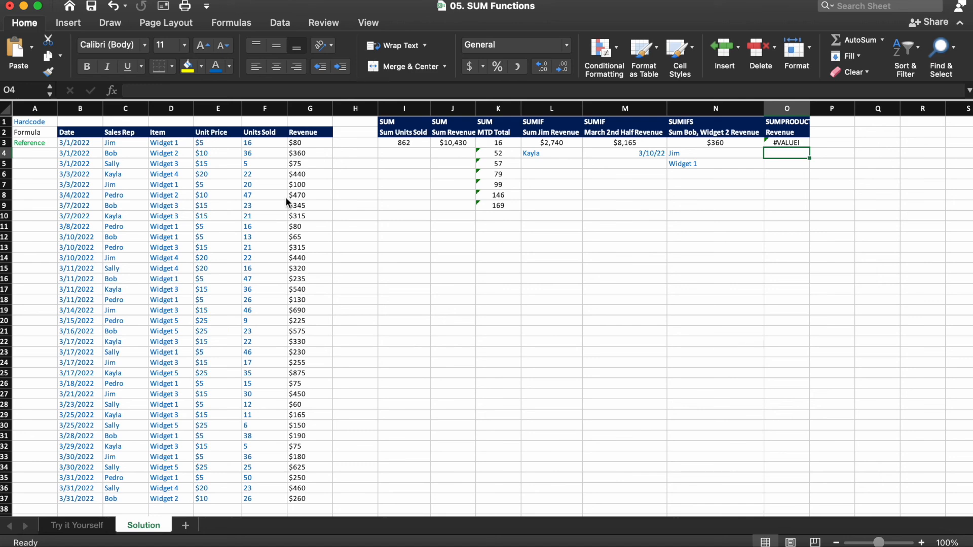
key("super+z")
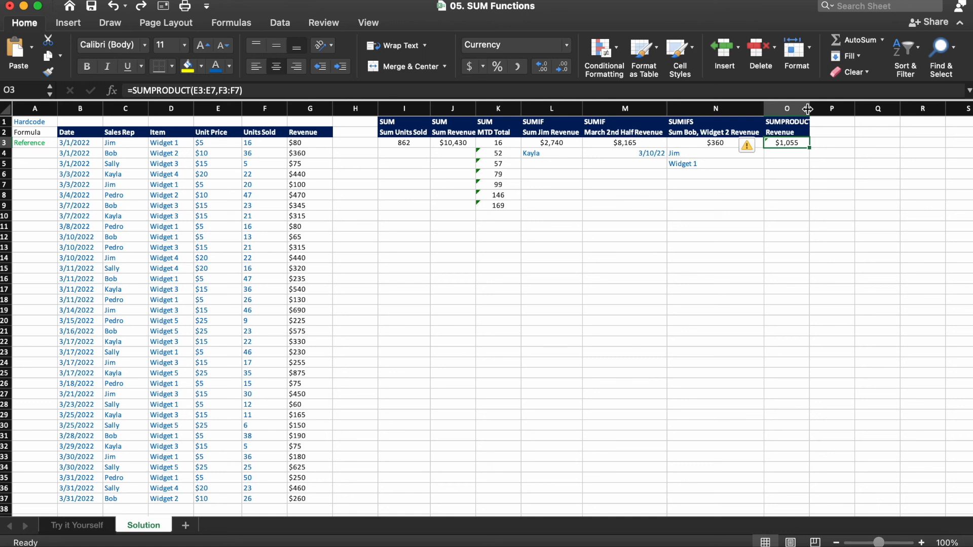
- Widen column O to fit its SUMPRODUCT header and left-align the summary range I2:O9
left_click_drag(808, 108, 815, 109)
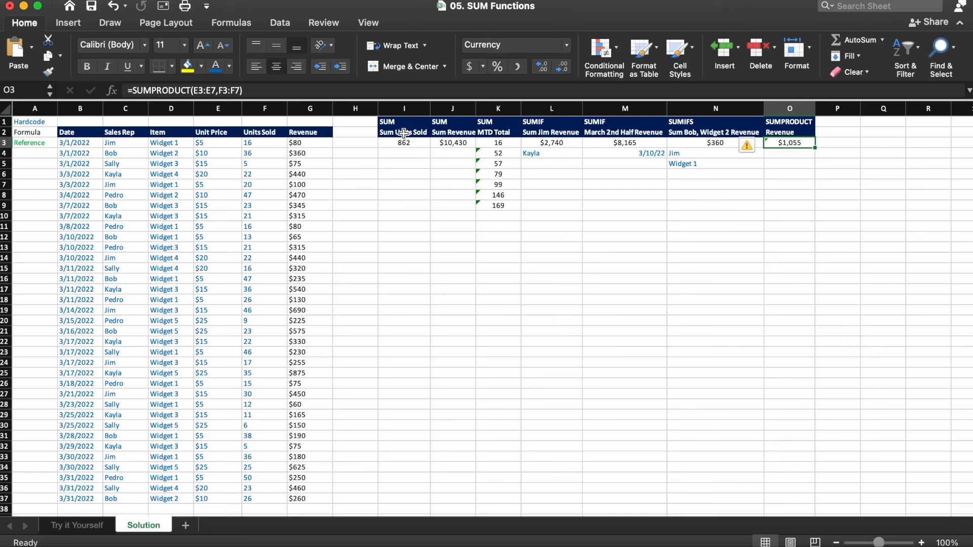
left_click_drag(416, 132, 791, 205)
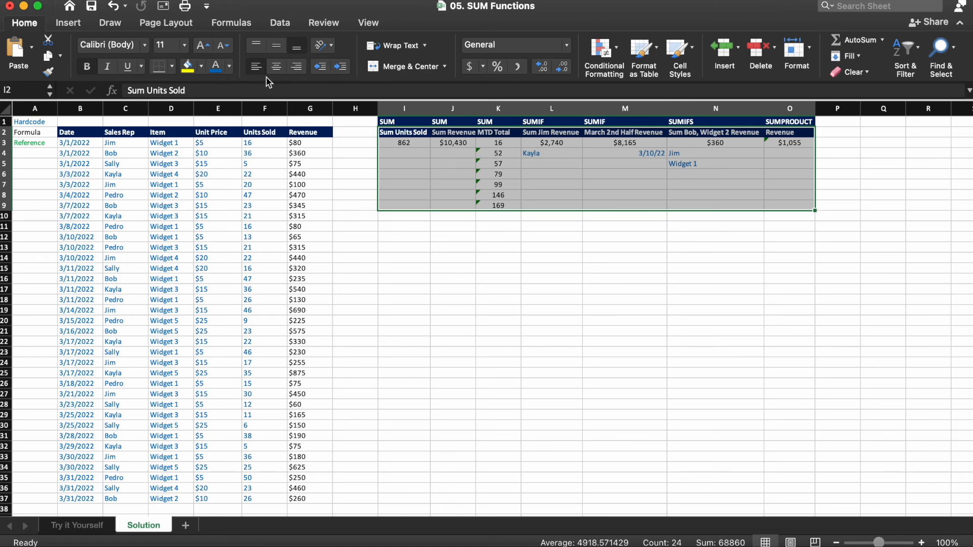
left_click(297, 67)
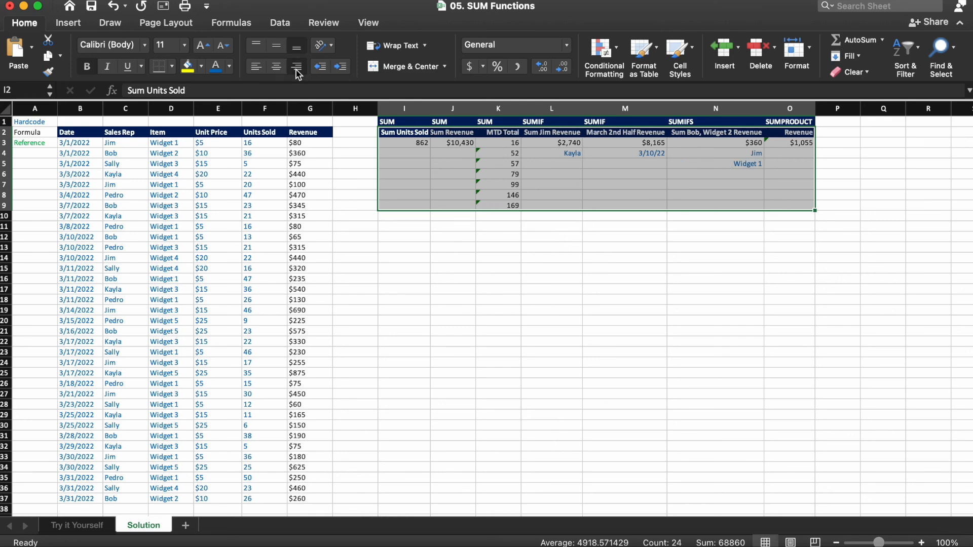
left_click(253, 70)
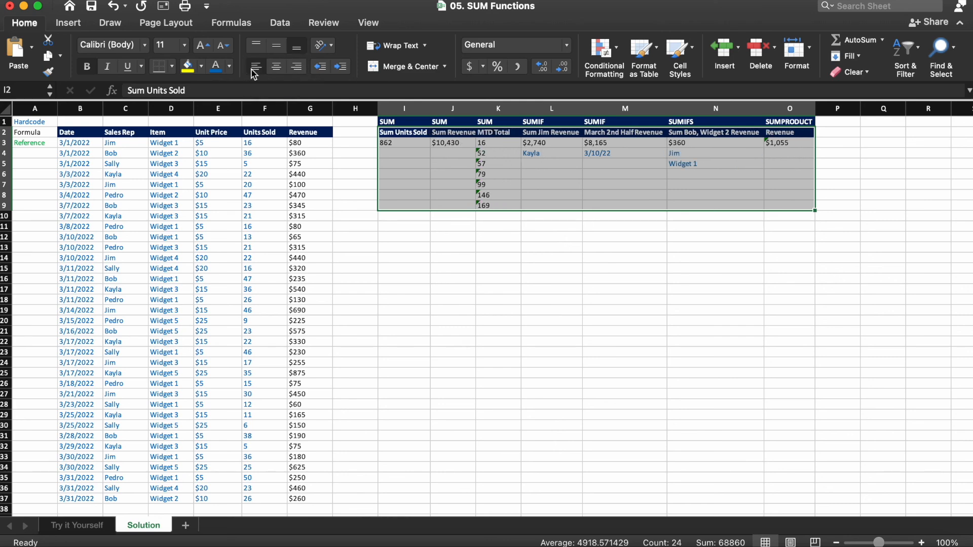